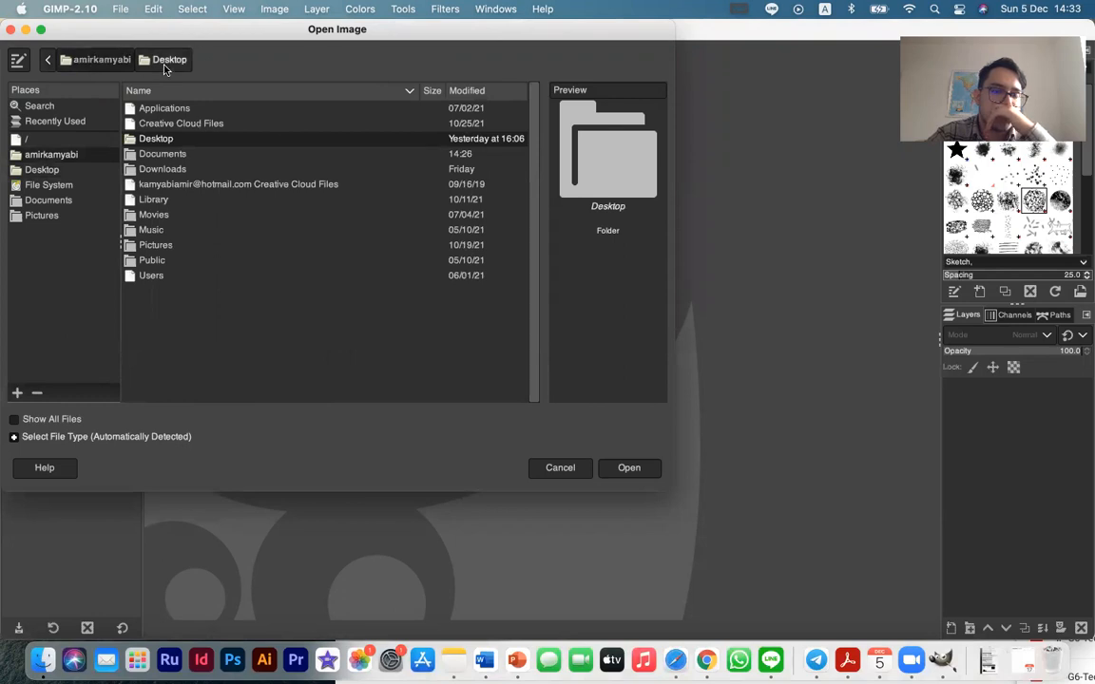
{"action": "left_click", "coordinate": [51, 61]}
{"action": "left_click", "coordinate": [76, 60]}
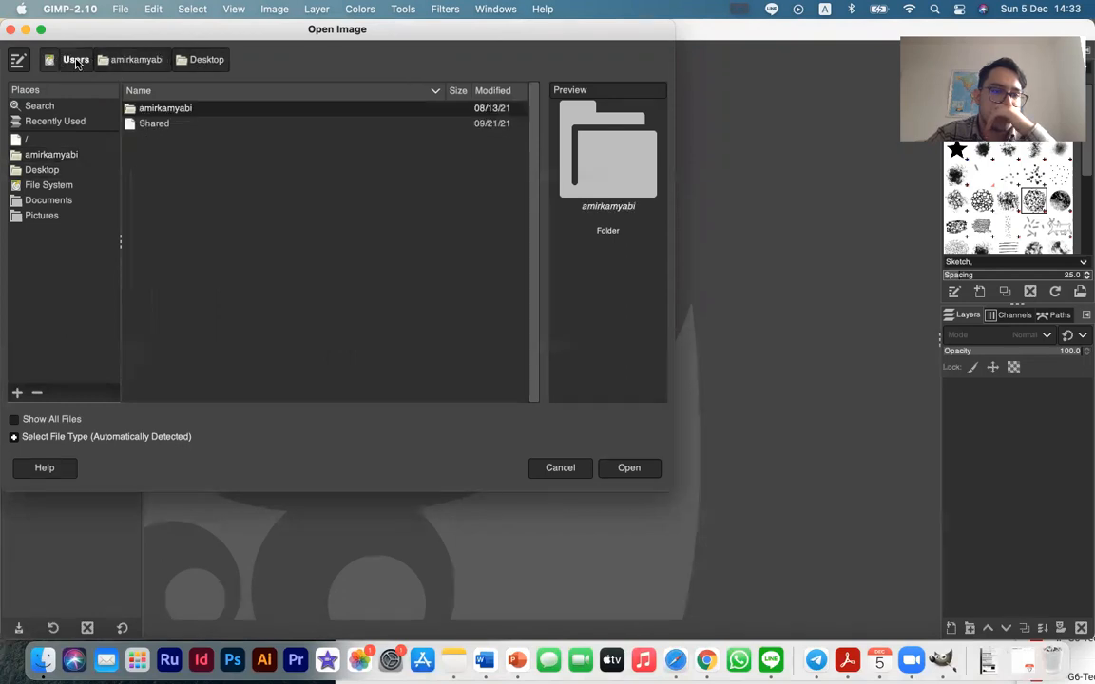
{"action": "left_click", "coordinate": [132, 64]}
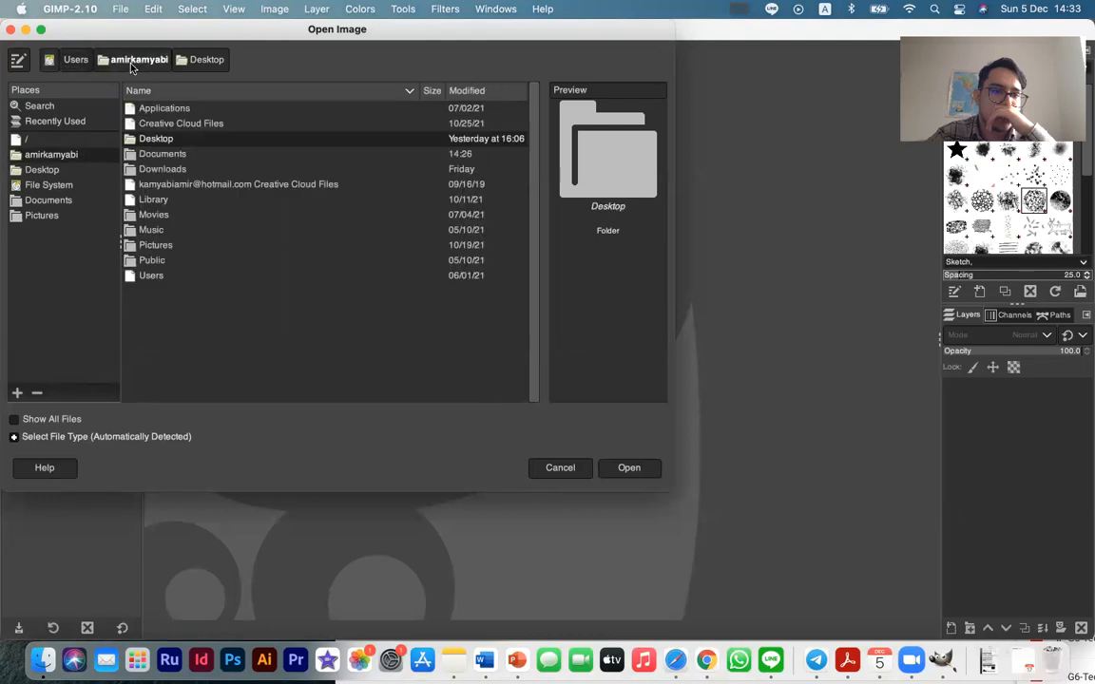
{"action": "left_click", "coordinate": [73, 152]}
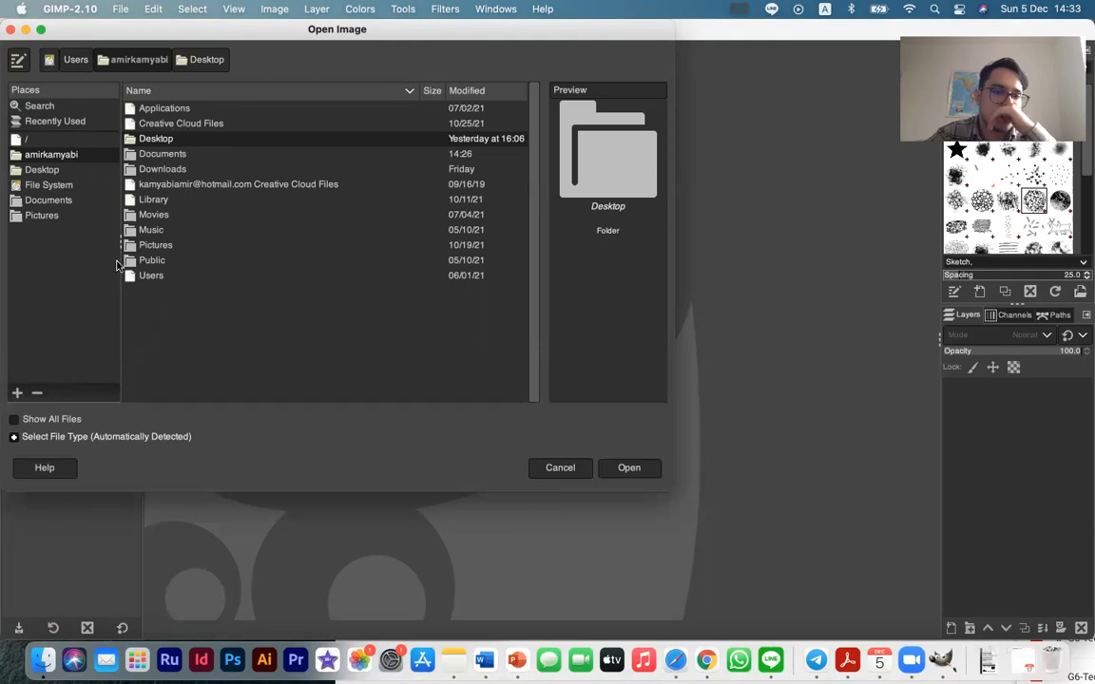
{"action": "left_click", "coordinate": [63, 216]}
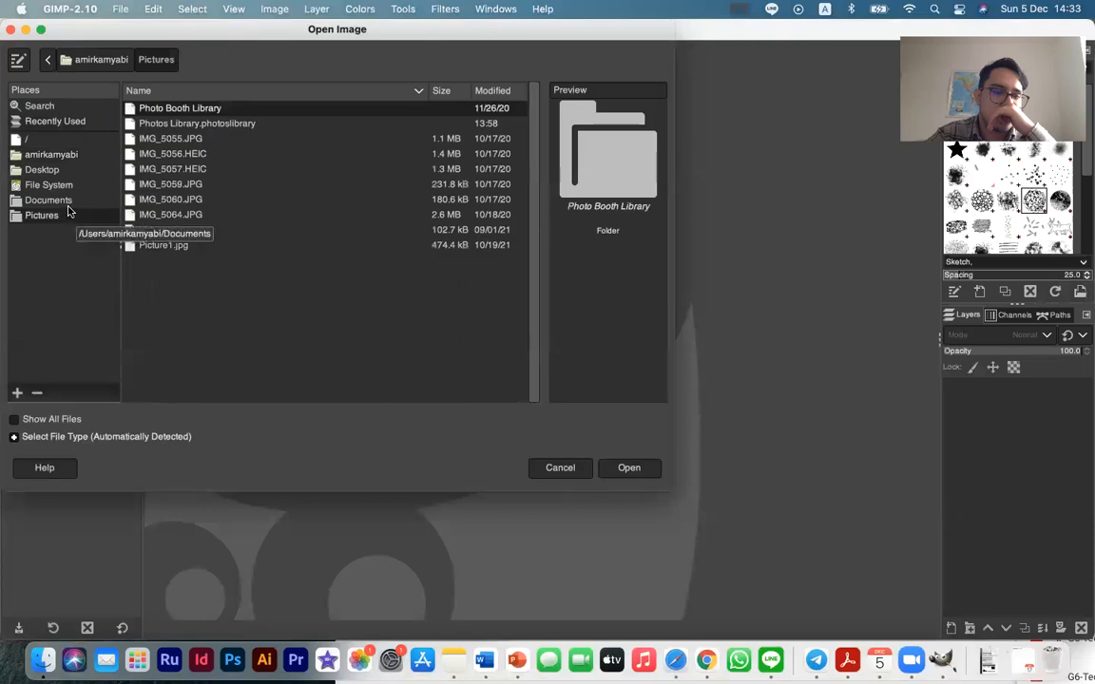
{"action": "left_click", "coordinate": [193, 200]}
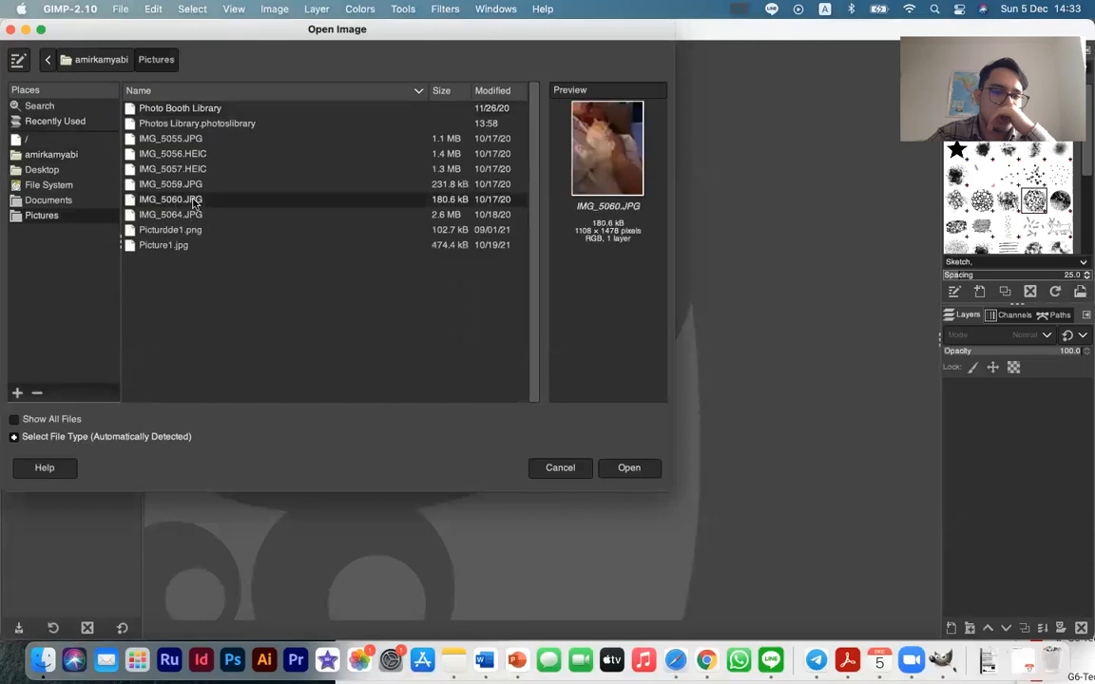
{"action": "left_click", "coordinate": [560, 467]}
Switch to Finder and open the school (Patai) folder on the external hard drive
{"action": "left_click", "coordinate": [42, 657]}
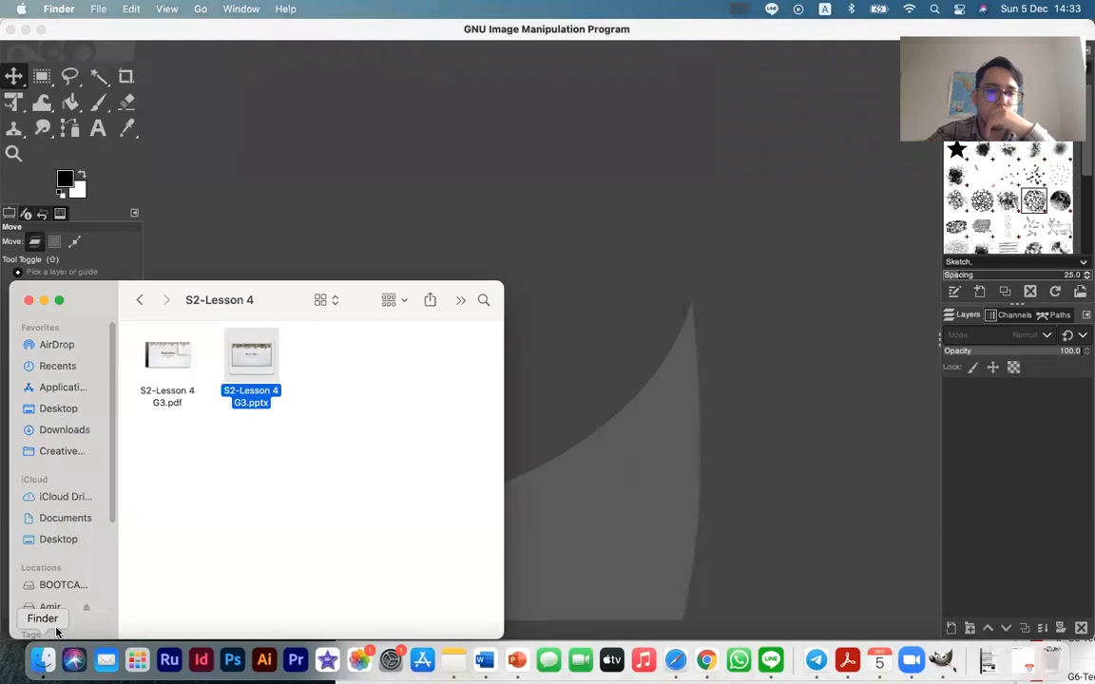
{"action": "left_click", "coordinate": [53, 606]}
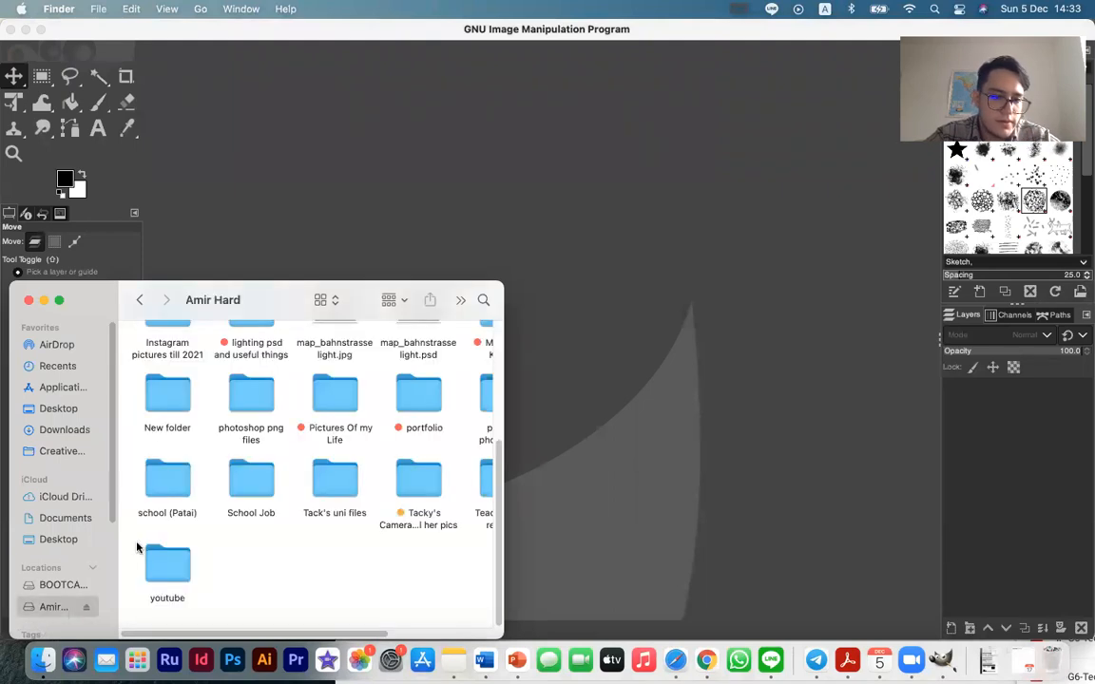
{"action": "double_click", "coordinate": [239, 484]}
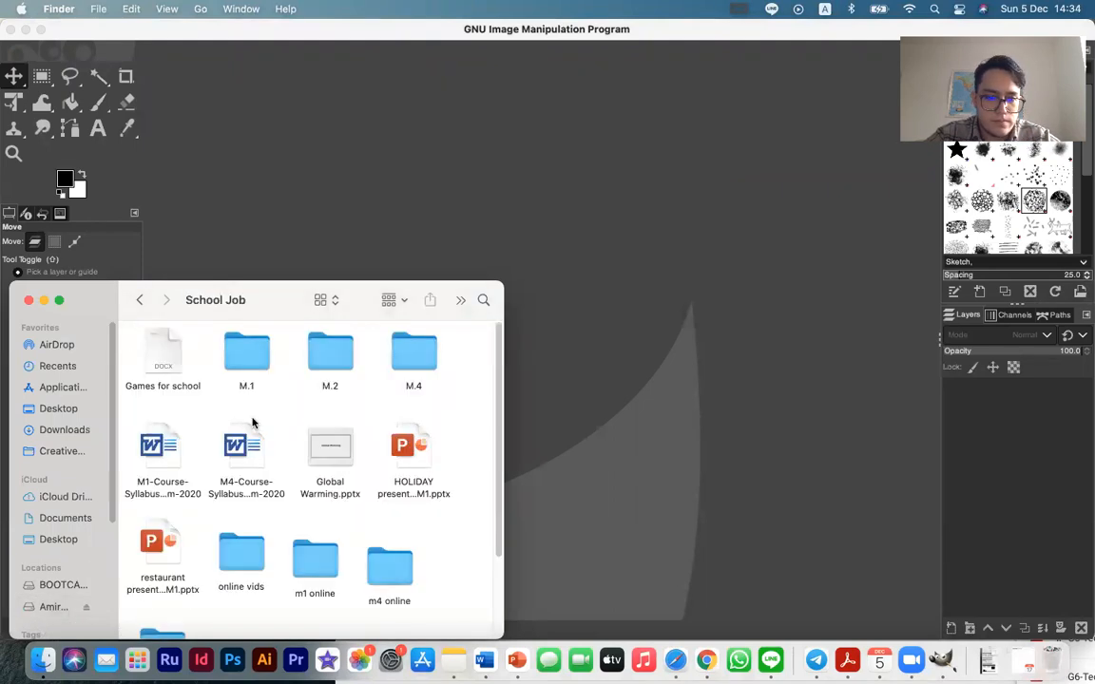
{"action": "left_click", "coordinate": [140, 300]}
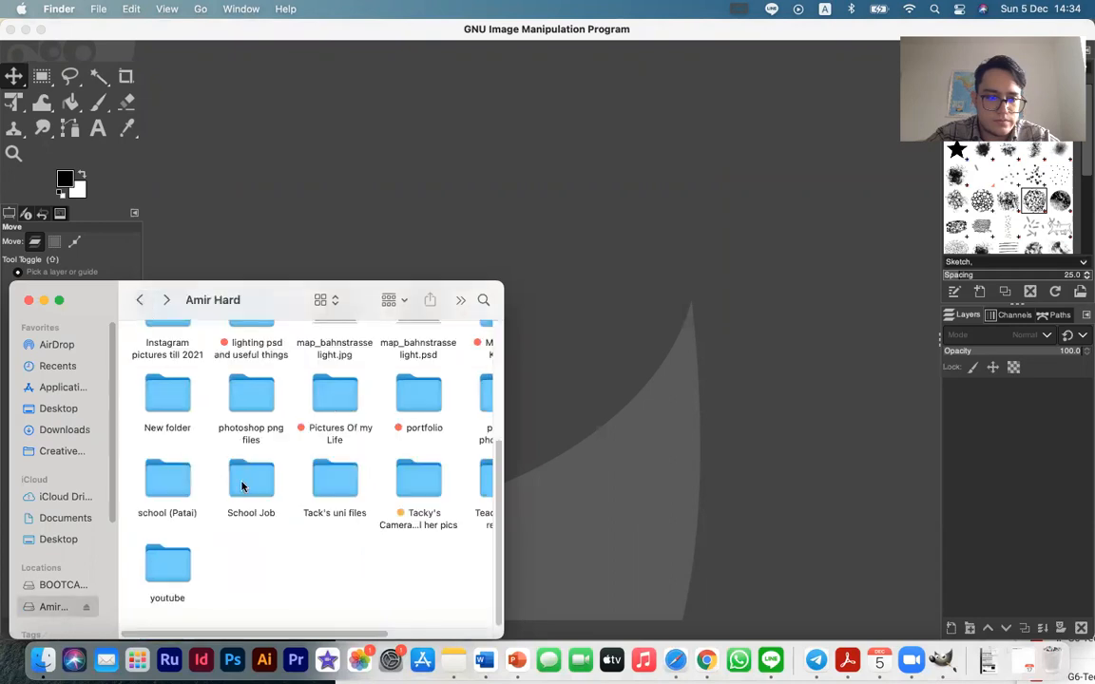
{"action": "double_click", "coordinate": [167, 476]}
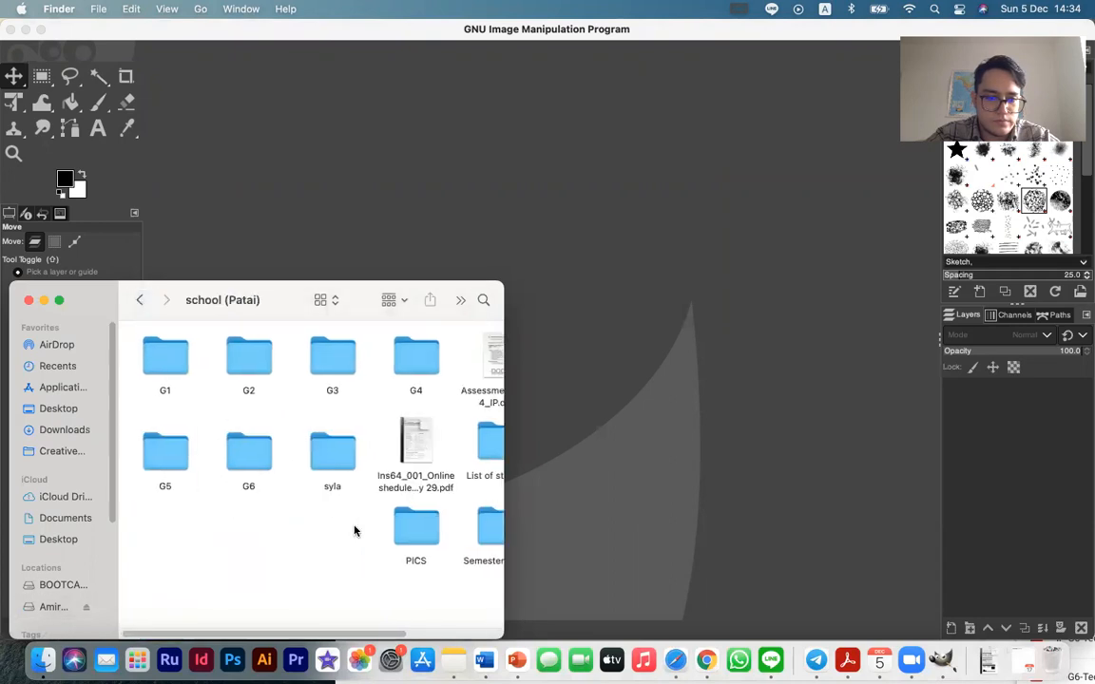
Look for the lesson image in the Semester 2 Patai folder and in G5's S2-Lesson 4 folder
{"action": "scroll", "coordinate": [270, 444], "scroll_direction": "right", "scroll_amount": 3}
{"action": "double_click", "coordinate": [384, 525]}
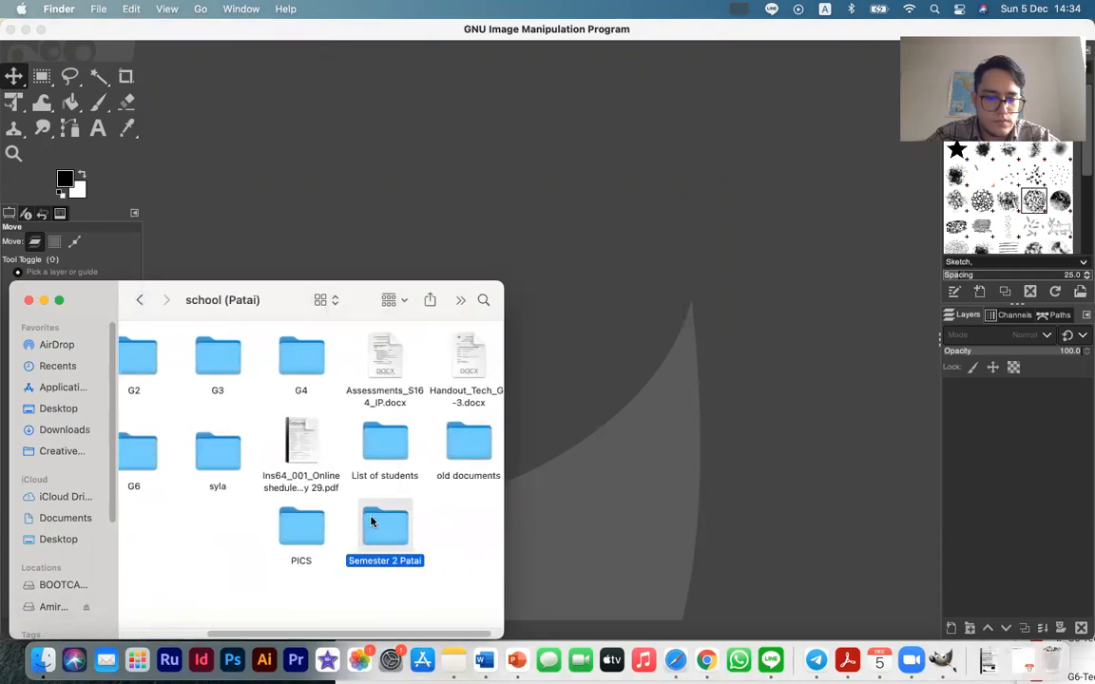
{"action": "left_click", "coordinate": [140, 300]}
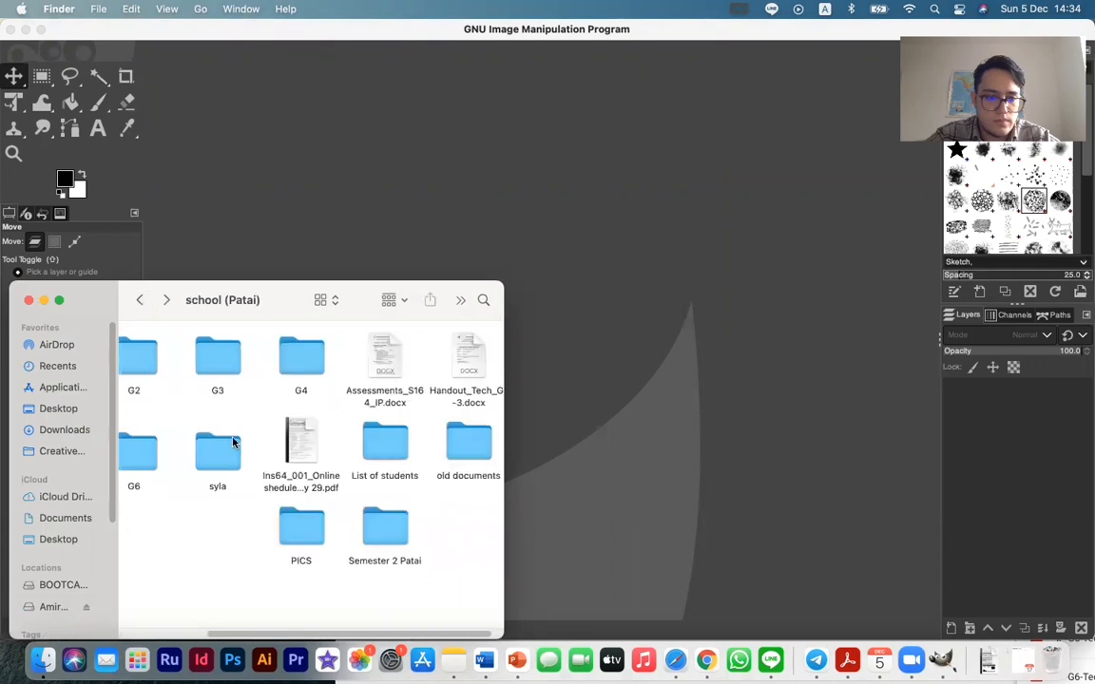
{"action": "scroll", "coordinate": [228, 432], "scroll_direction": "left", "scroll_amount": 3}
{"action": "double_click", "coordinate": [167, 455]}
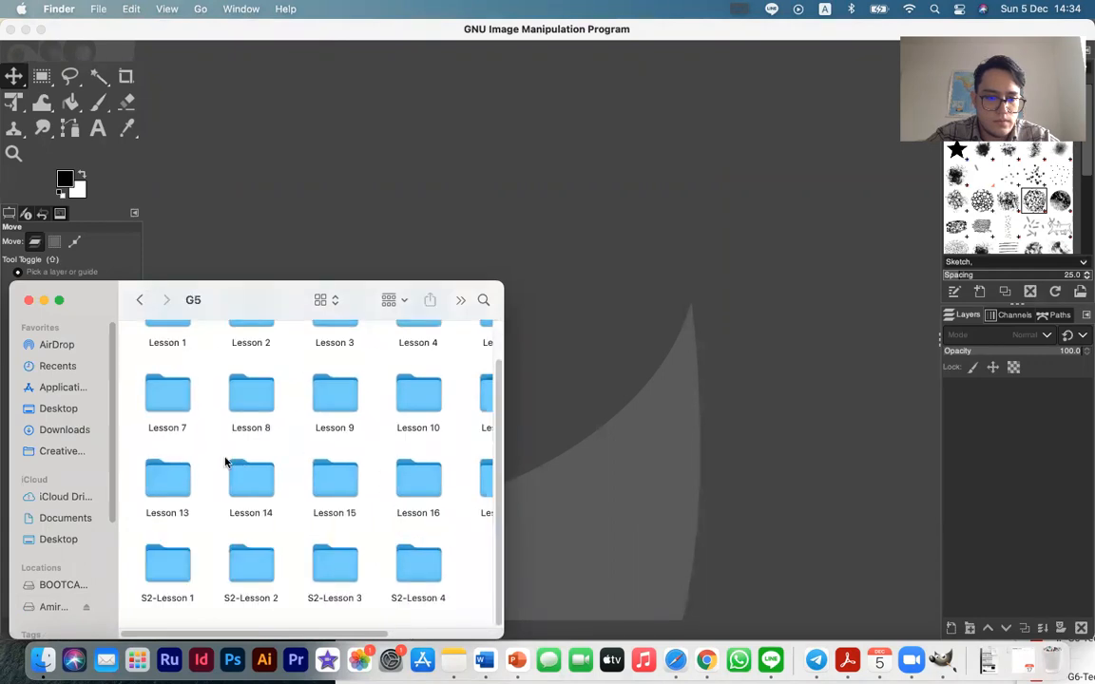
{"action": "double_click", "coordinate": [423, 567]}
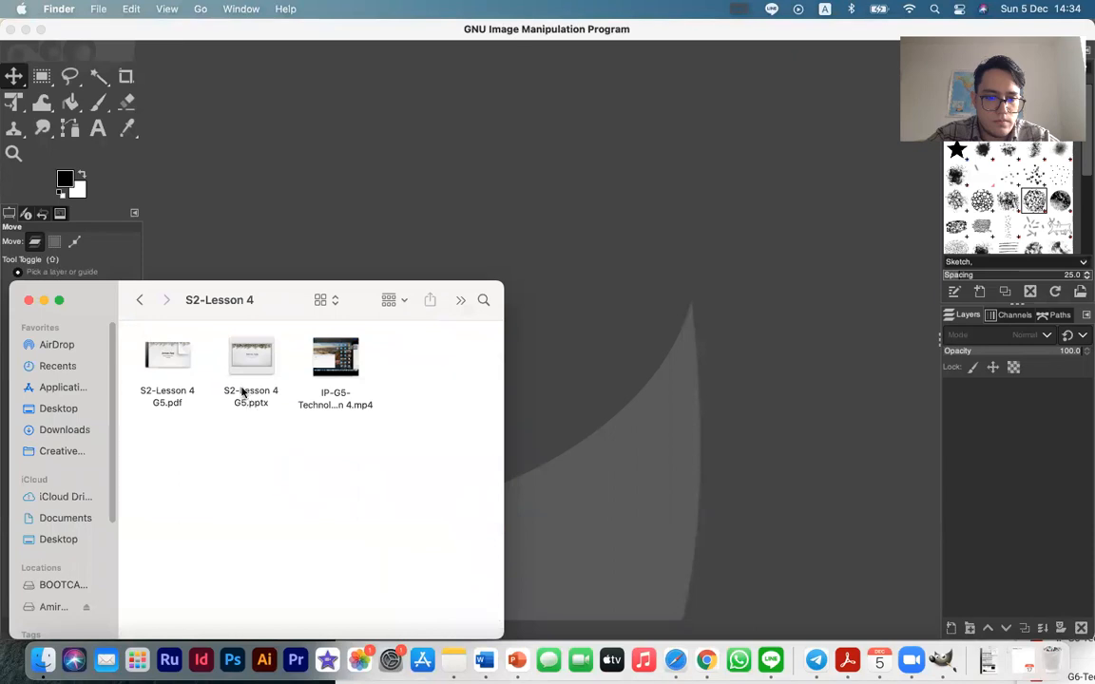
{"action": "left_click", "coordinate": [140, 300]}
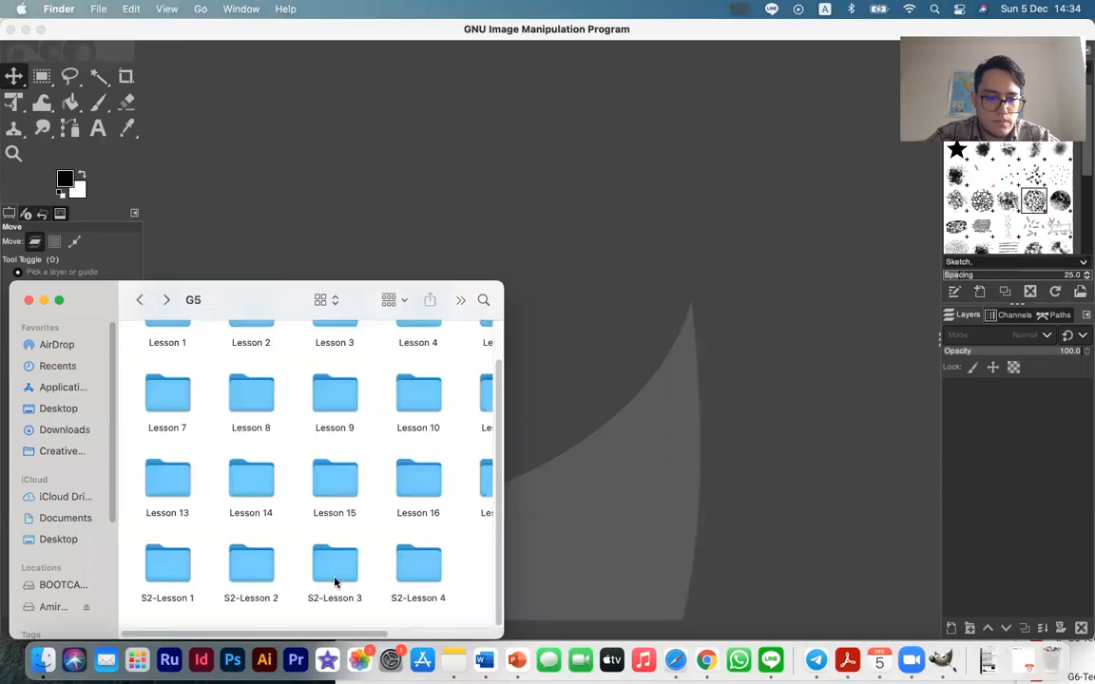
Check the S2-Lesson 4 folder of G6 for the lesson image and return to the school (Patai) folder
{"action": "left_click", "coordinate": [139, 301]}
{"action": "double_click", "coordinate": [244, 447]}
{"action": "double_click", "coordinate": [418, 575]}
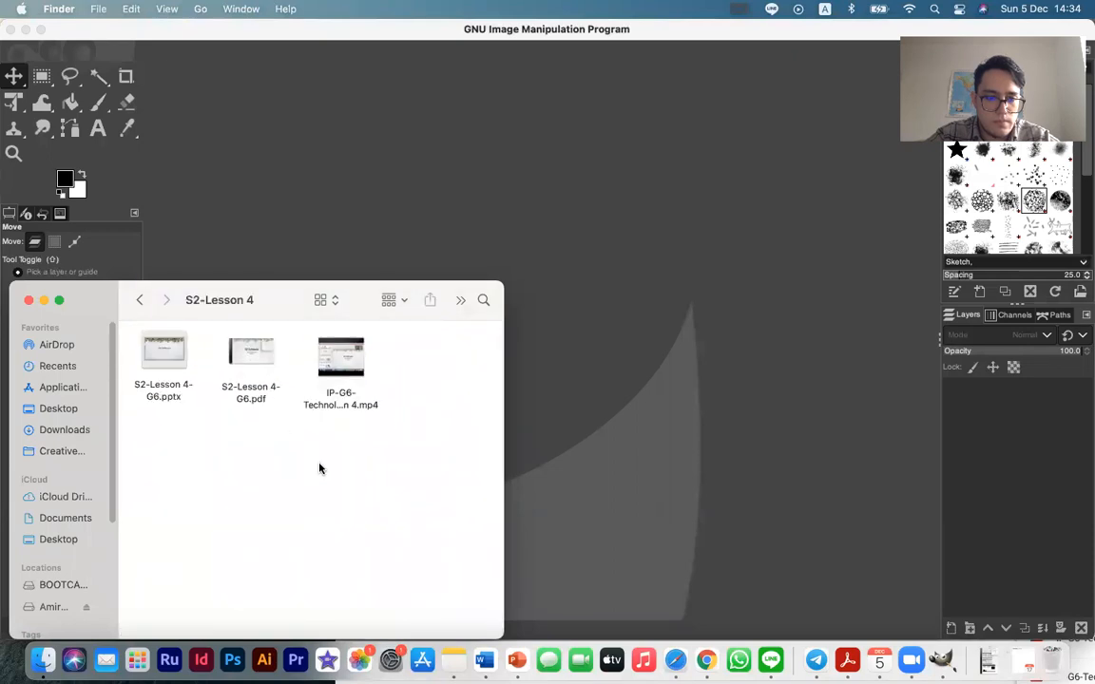
{"action": "left_click", "coordinate": [140, 300]}
{"action": "left_click", "coordinate": [141, 301]}
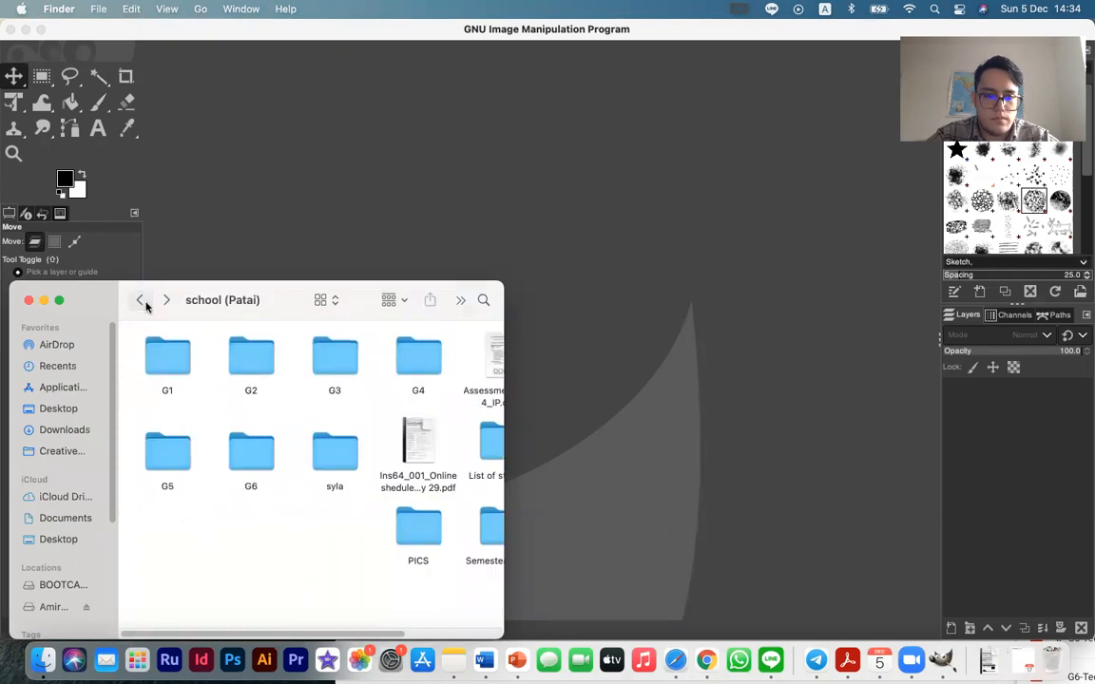
Check the S2-Lesson 4 folder of G4 for the lesson image and return to the school (Patai) folder
{"action": "left_click", "coordinate": [154, 464]}
{"action": "scroll", "coordinate": [237, 515], "scroll_direction": "right", "scroll_amount": 3}
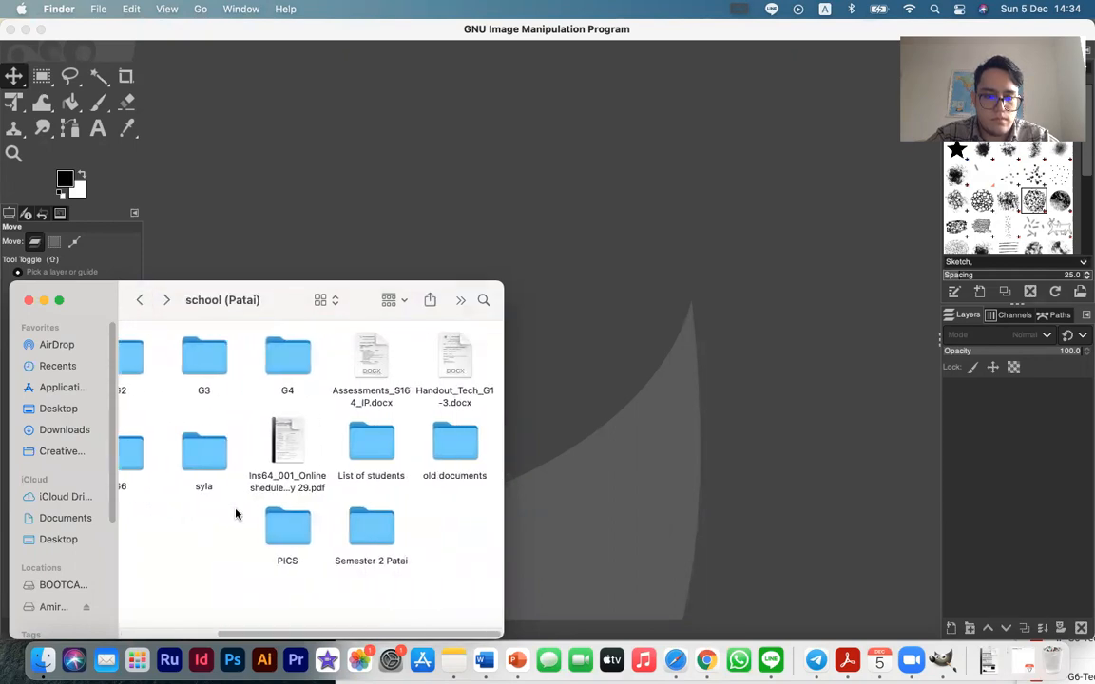
{"action": "double_click", "coordinate": [299, 372]}
{"action": "double_click", "coordinate": [405, 568]}
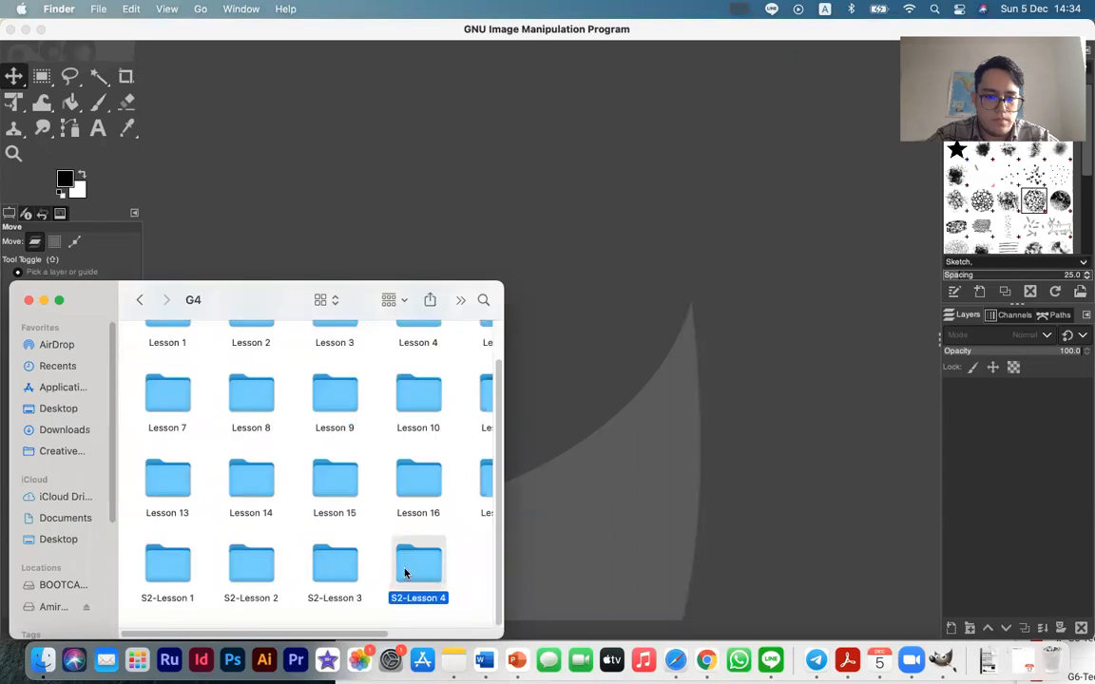
{"action": "left_click", "coordinate": [143, 299]}
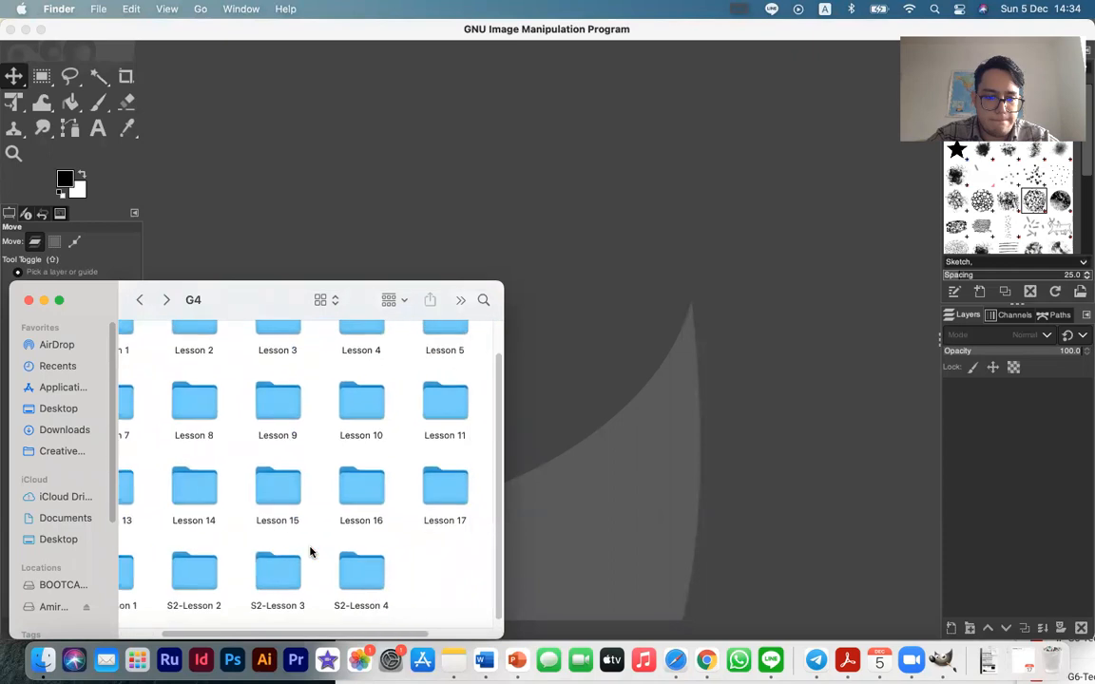
{"action": "double_click", "coordinate": [310, 552]}
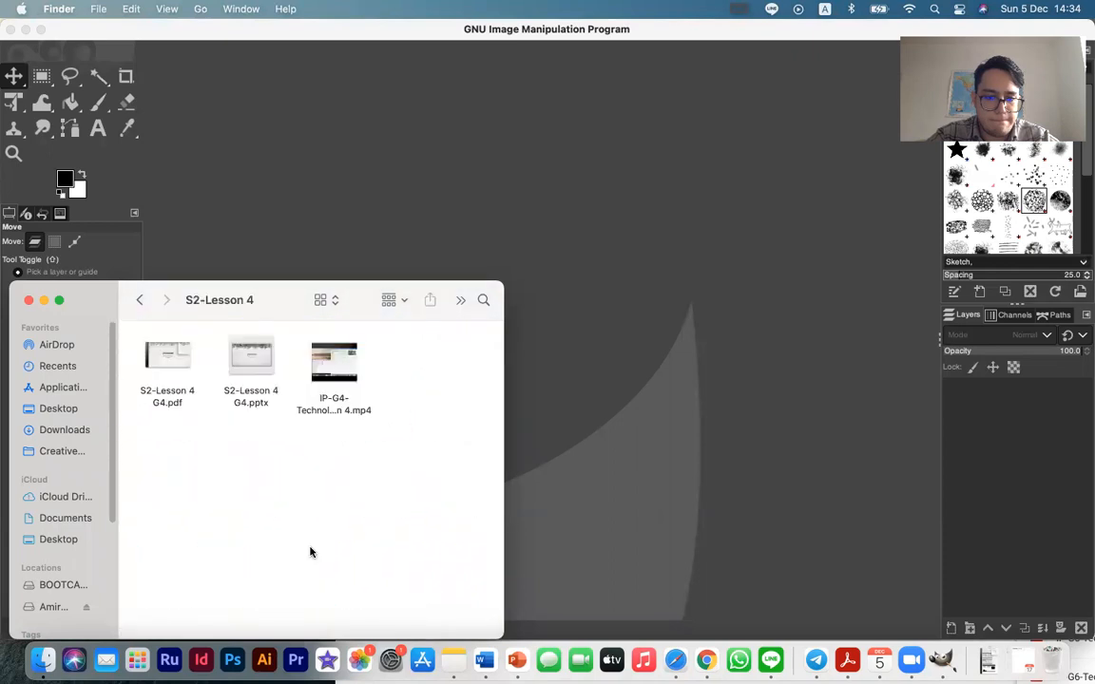
{"action": "left_click", "coordinate": [141, 300]}
{"action": "left_click", "coordinate": [142, 299]}
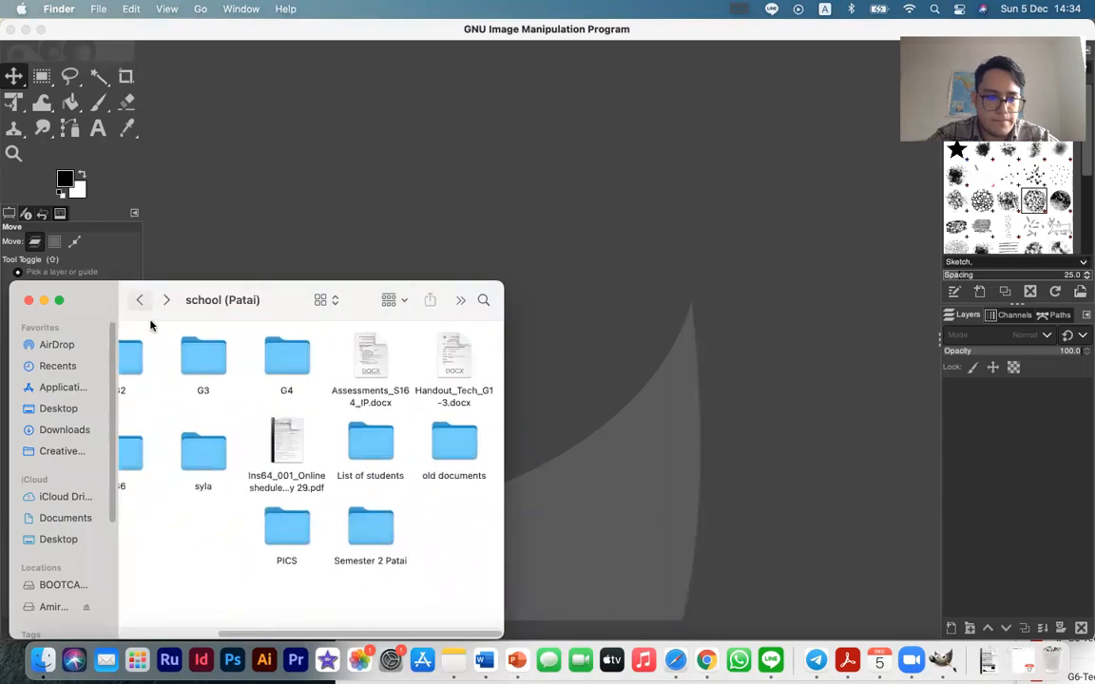
Recheck G5's S2-Lesson 4 folder for the lesson image and go back to the school (Patai) folder
{"action": "double_click", "coordinate": [171, 448]}
{"action": "double_click", "coordinate": [419, 570]}
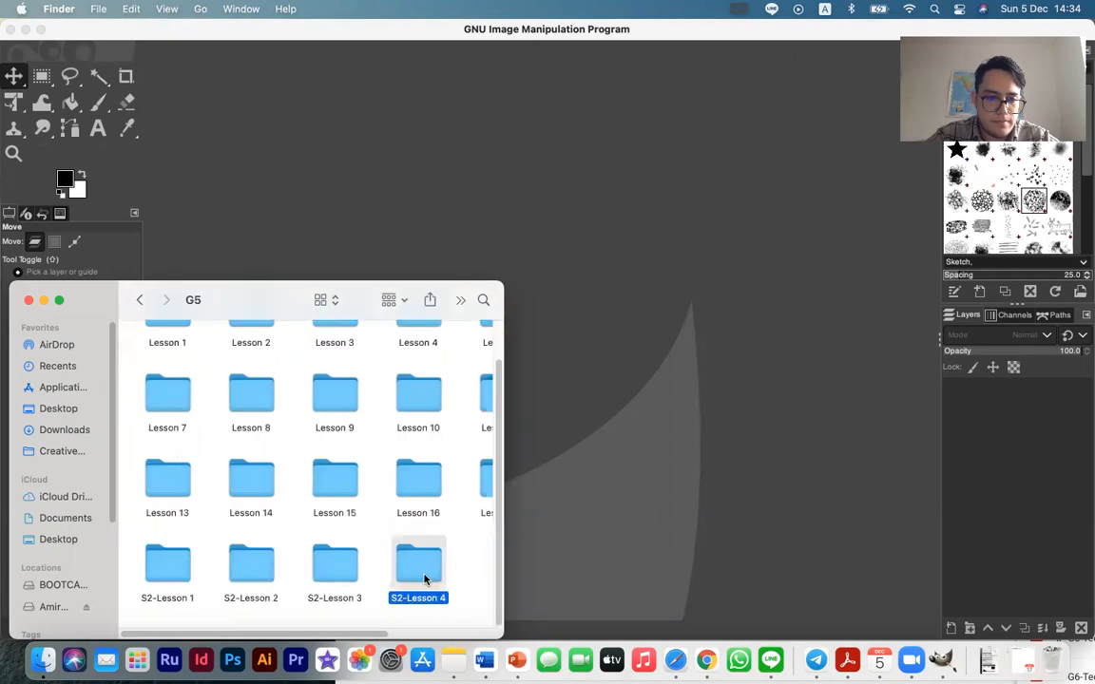
{"action": "left_click", "coordinate": [139, 300]}
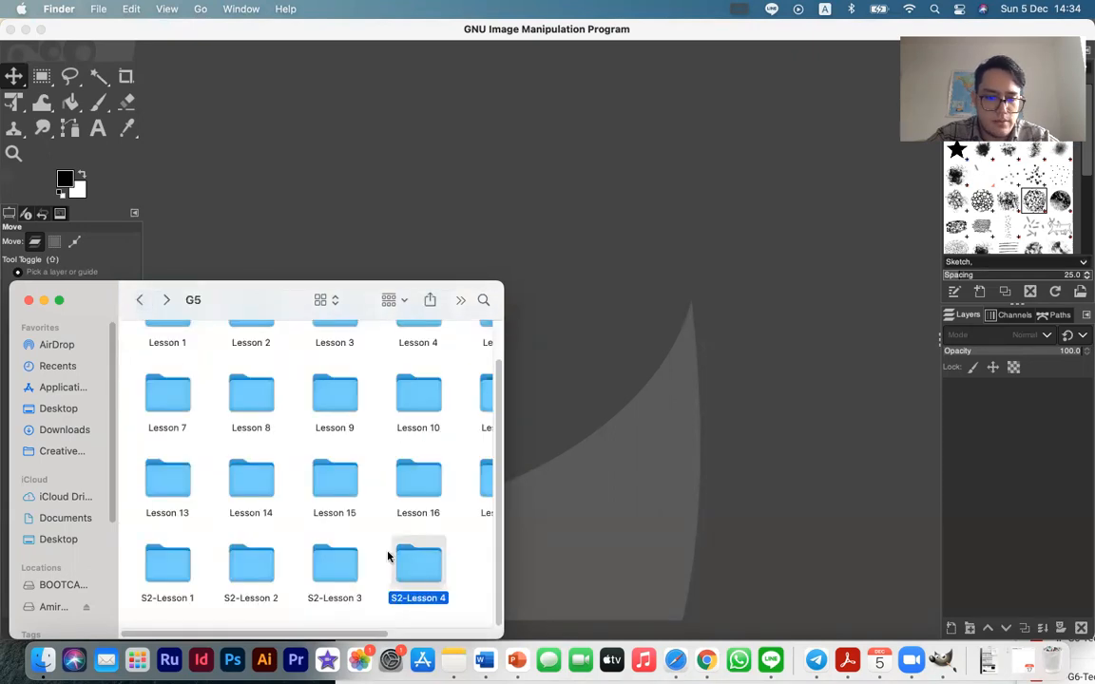
{"action": "left_click", "coordinate": [140, 299]}
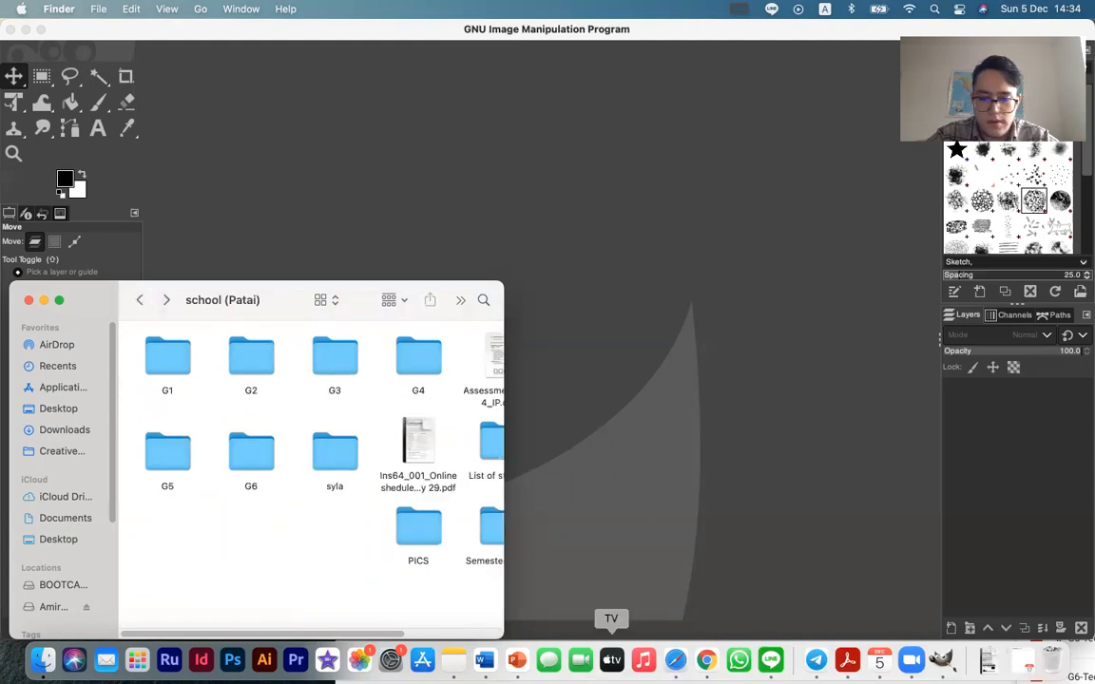
Switch to Safari and check the proposed save folder of the Wikipedia landscape image without saving it, and minimize the browser window
{"action": "left_click", "coordinate": [676, 659]}
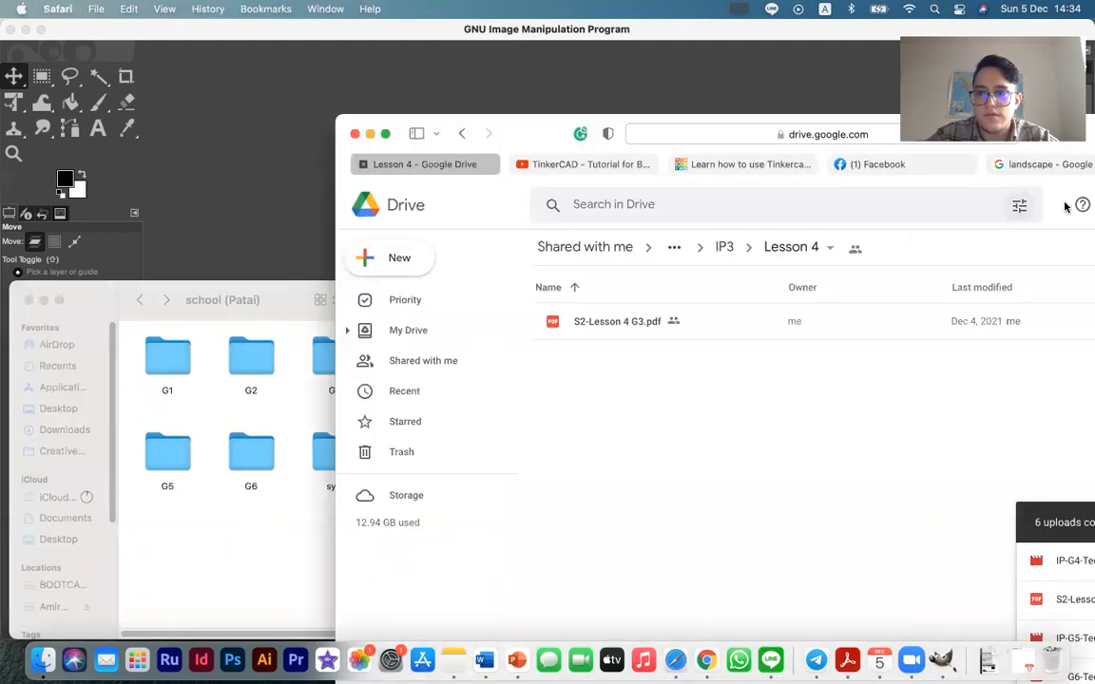
{"action": "left_click", "coordinate": [1083, 165]}
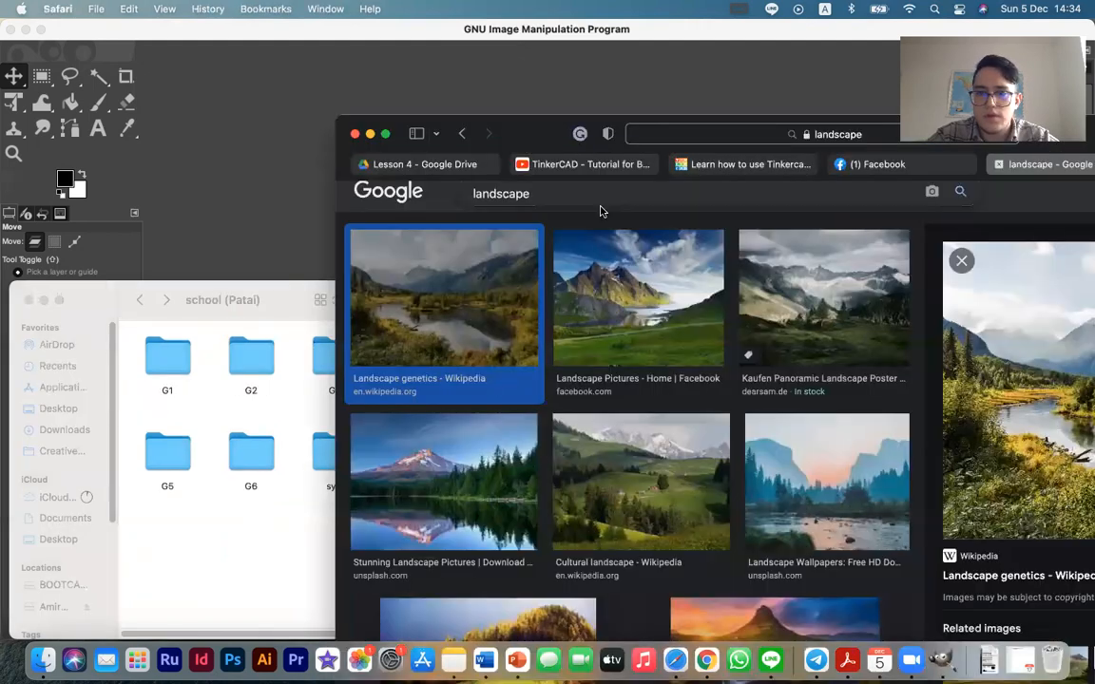
{"action": "right_click", "coordinate": [989, 416]}
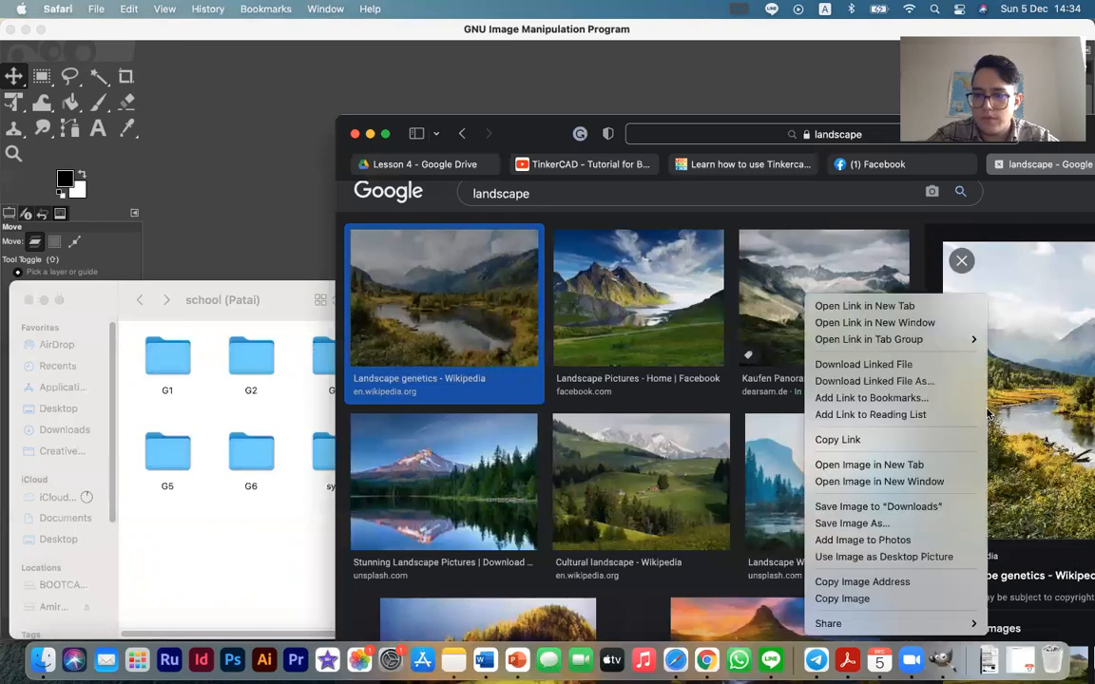
{"action": "left_click", "coordinate": [891, 527]}
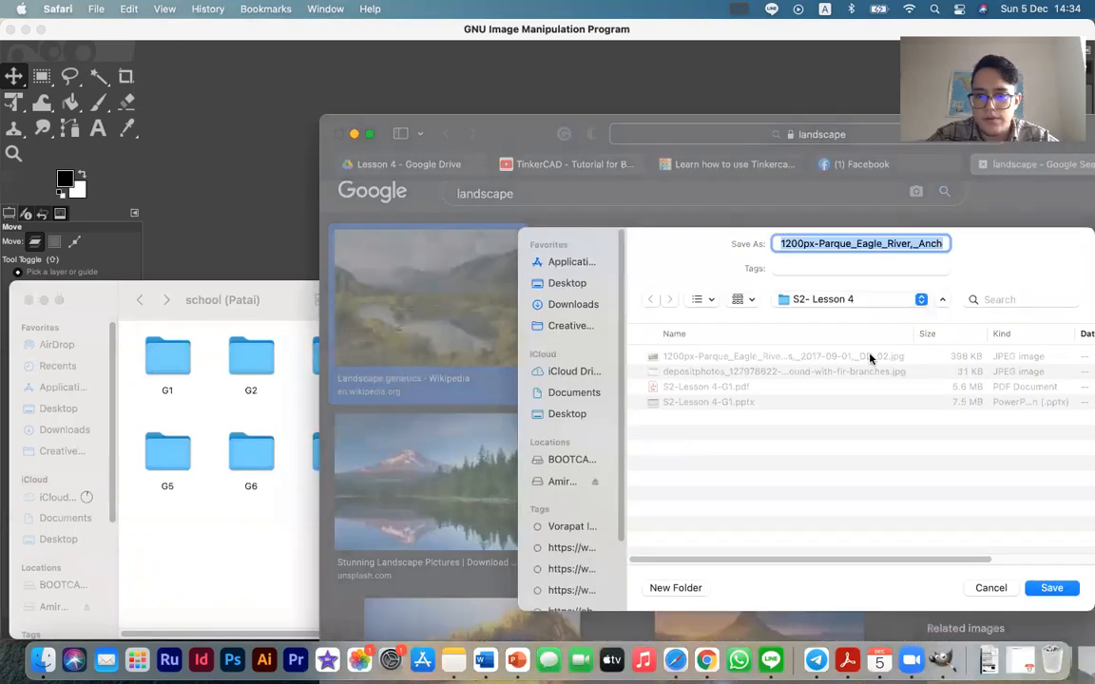
{"action": "left_click", "coordinate": [862, 300]}
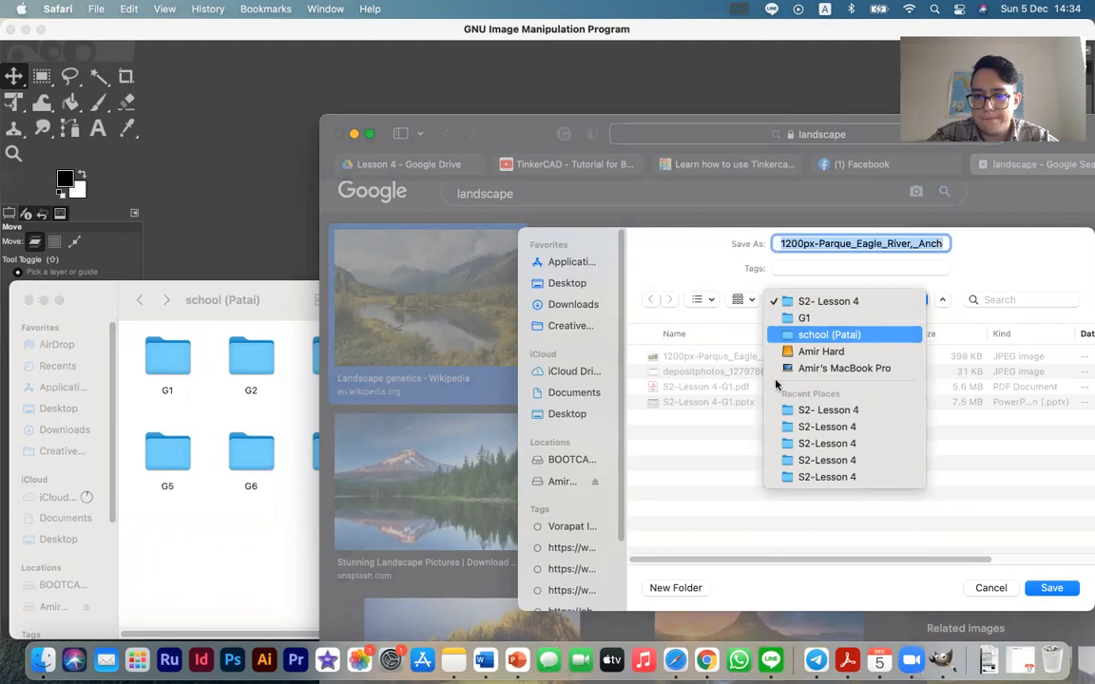
{"action": "left_click", "coordinate": [198, 510]}
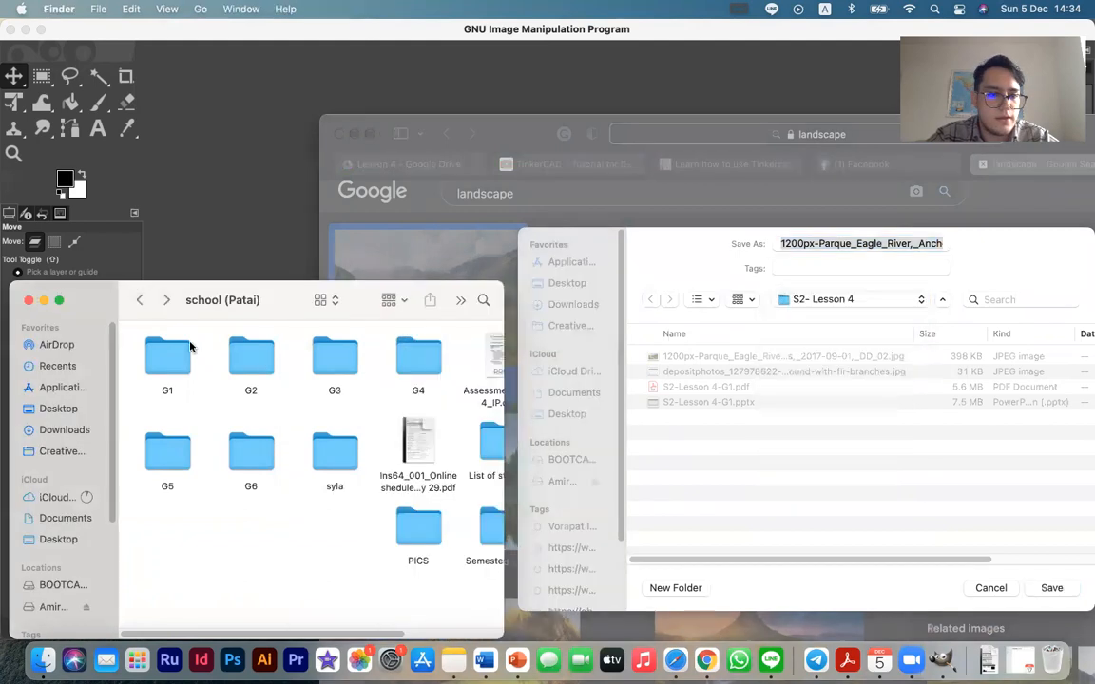
{"action": "left_click", "coordinate": [990, 588]}
{"action": "left_click", "coordinate": [371, 134]}
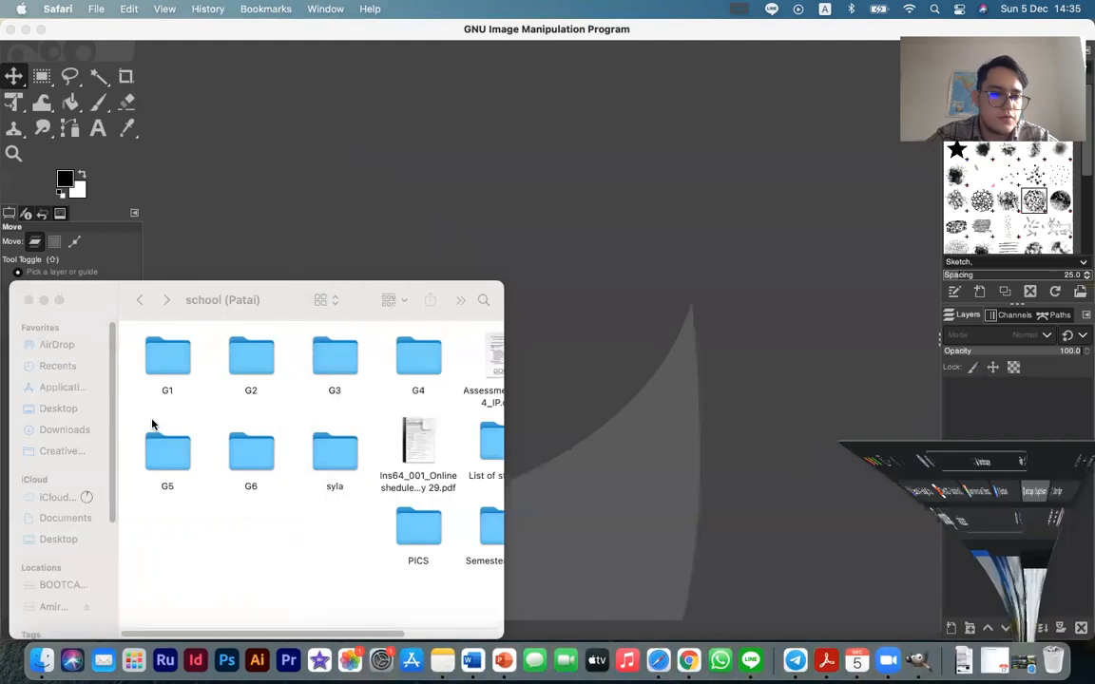
Open the 1200px-Parque landscape JPG from G1's S2- Lesson 4 folder in GIMP, converting it to the built-in sRGB profile
{"action": "double_click", "coordinate": [167, 361]}
{"action": "scroll", "coordinate": [313, 567], "scroll_direction": "right", "scroll_amount": 3}
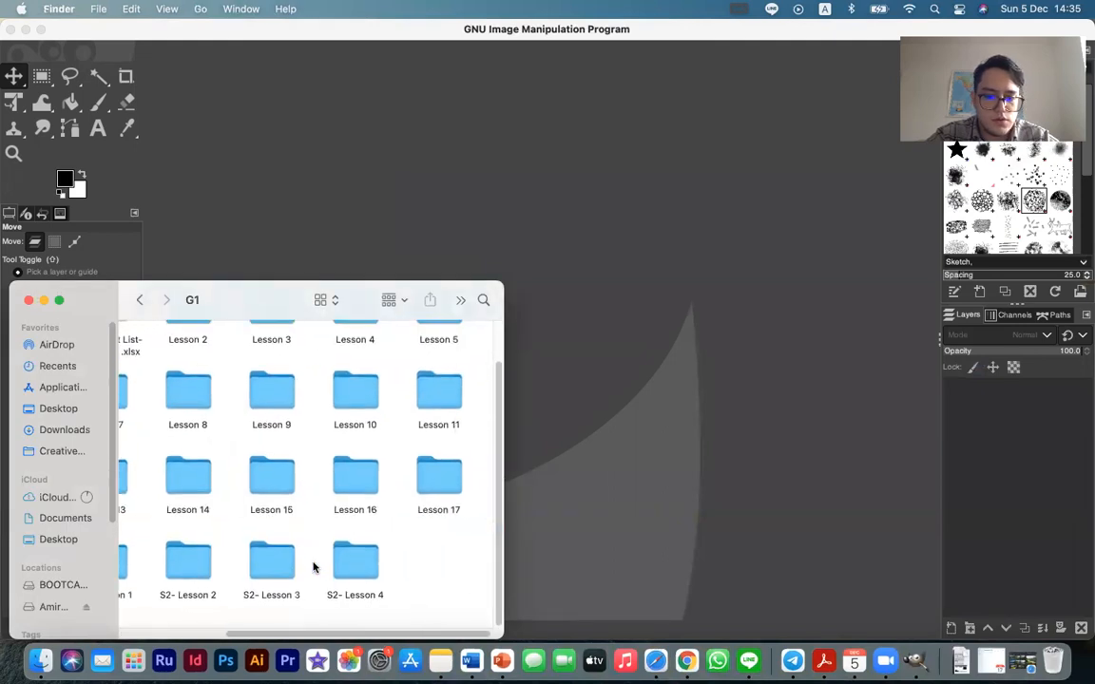
{"action": "double_click", "coordinate": [368, 559]}
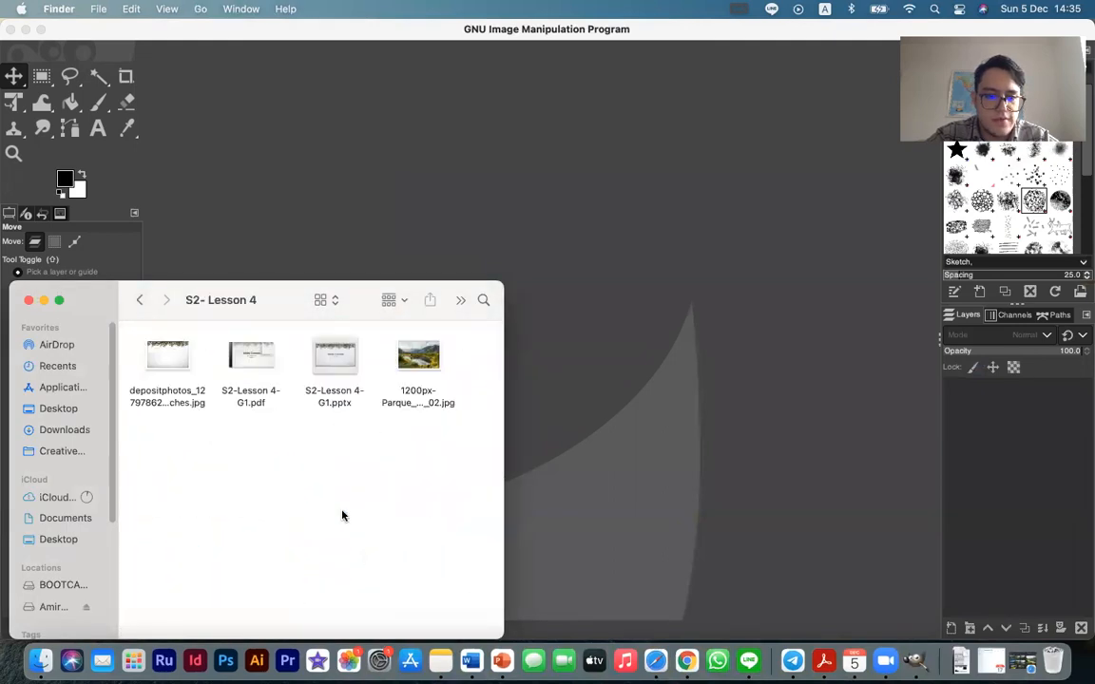
{"action": "left_click", "coordinate": [418, 357]}
{"action": "left_click_drag", "start_coordinate": [418, 359], "coordinate": [628, 334]}
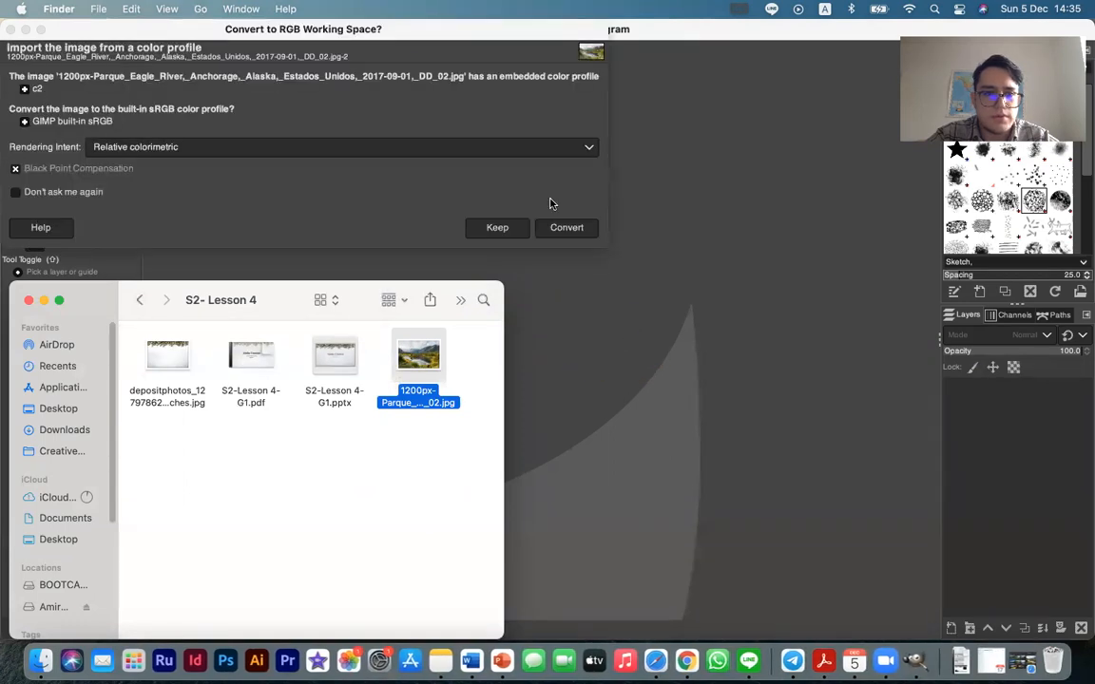
{"action": "left_click", "coordinate": [520, 194]}
{"action": "left_click", "coordinate": [566, 228]}
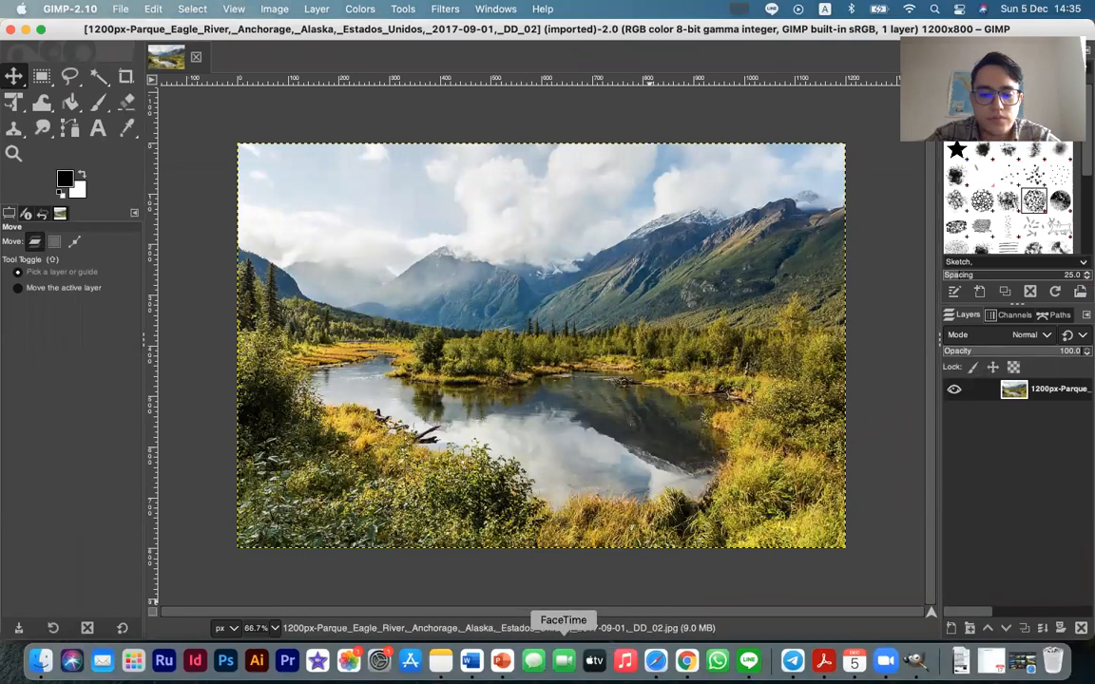
Switch to PowerPoint to review the GIMP Tools slides 4 and 5, and return to GIMP
{"action": "key", "text": "ctrl+Right"}
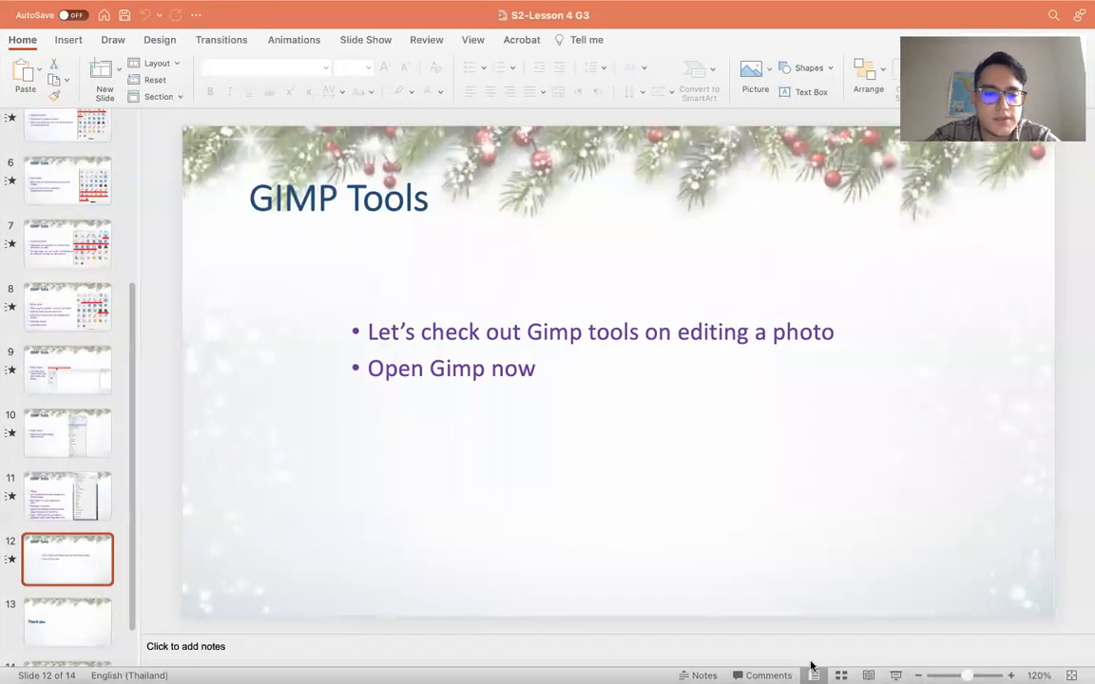
{"action": "scroll", "coordinate": [109, 295], "scroll_direction": "up", "scroll_amount": 8}
{"action": "left_click", "coordinate": [79, 319]}
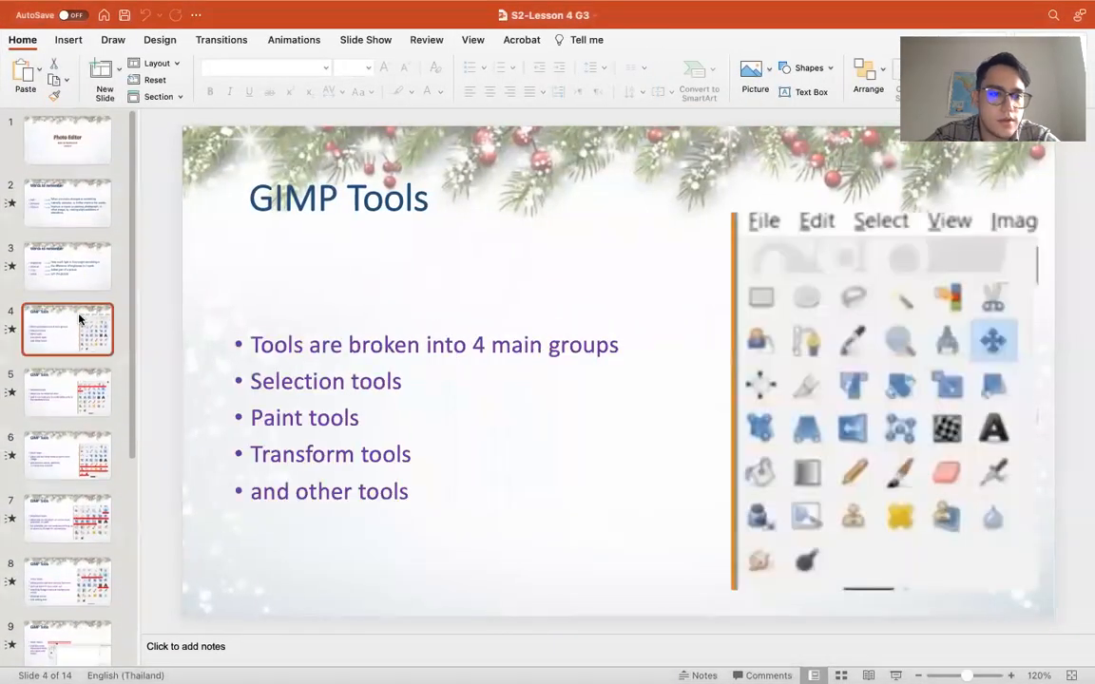
{"action": "left_click", "coordinate": [92, 377]}
{"action": "key", "text": "ctrl+Left"}
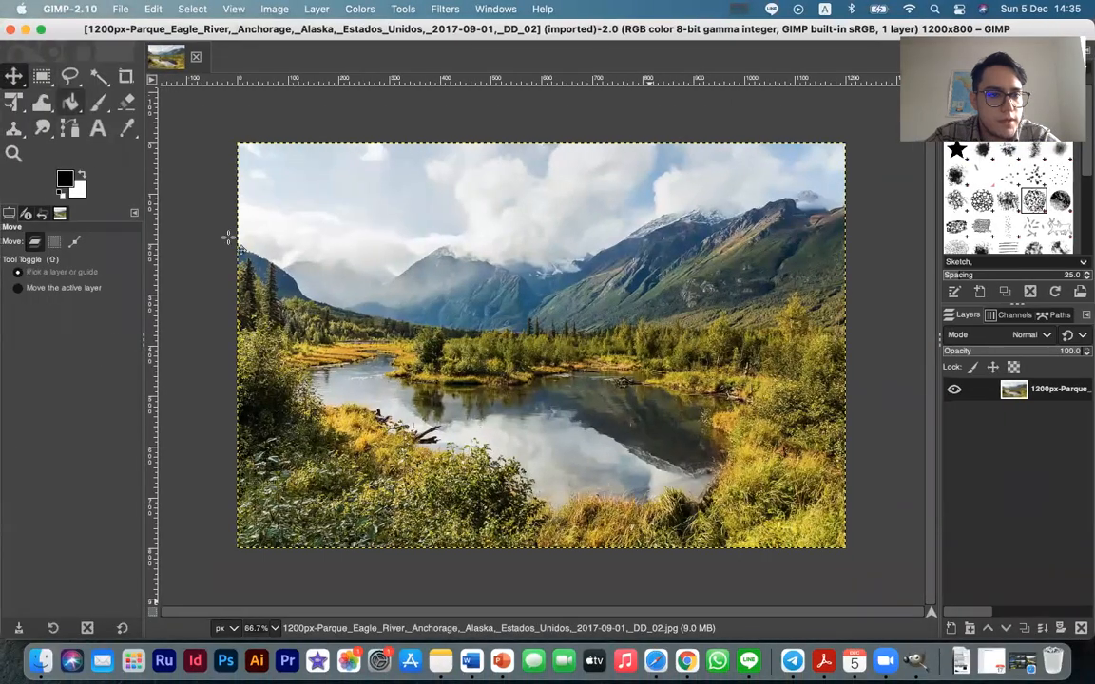
Try shifting the photo layer up and to the right with the Move tool, and undo the move
{"action": "left_click", "coordinate": [15, 78]}
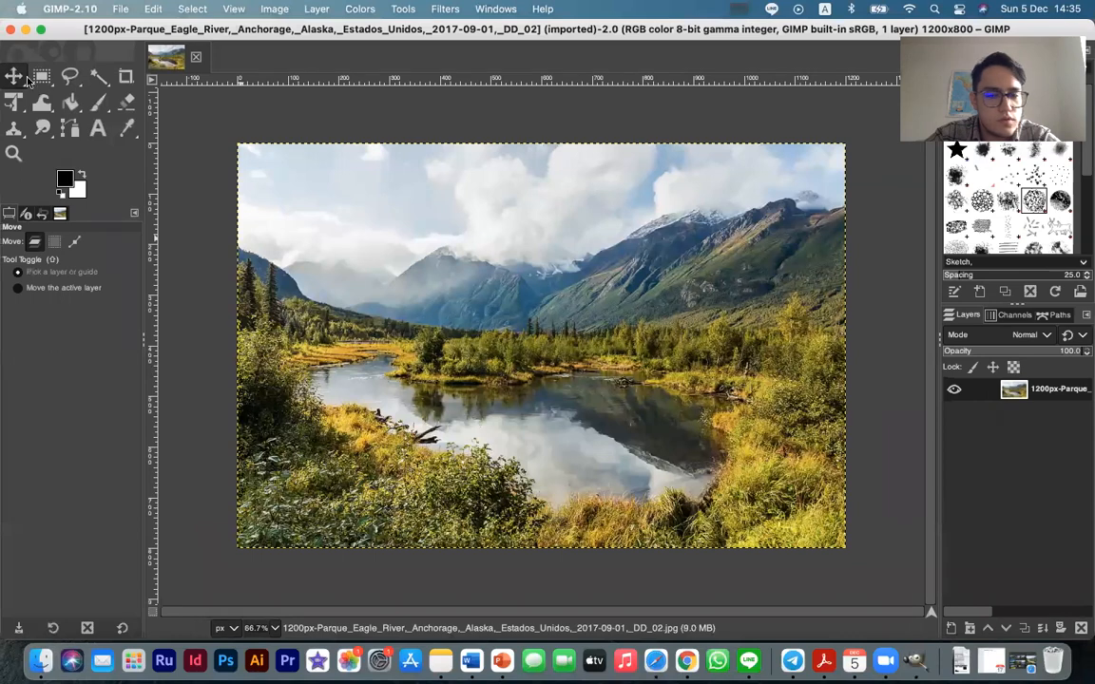
{"action": "left_click", "coordinate": [601, 391]}
{"action": "left_click_drag", "start_coordinate": [601, 391], "coordinate": [640, 356]}
{"action": "key", "text": "super+z"}
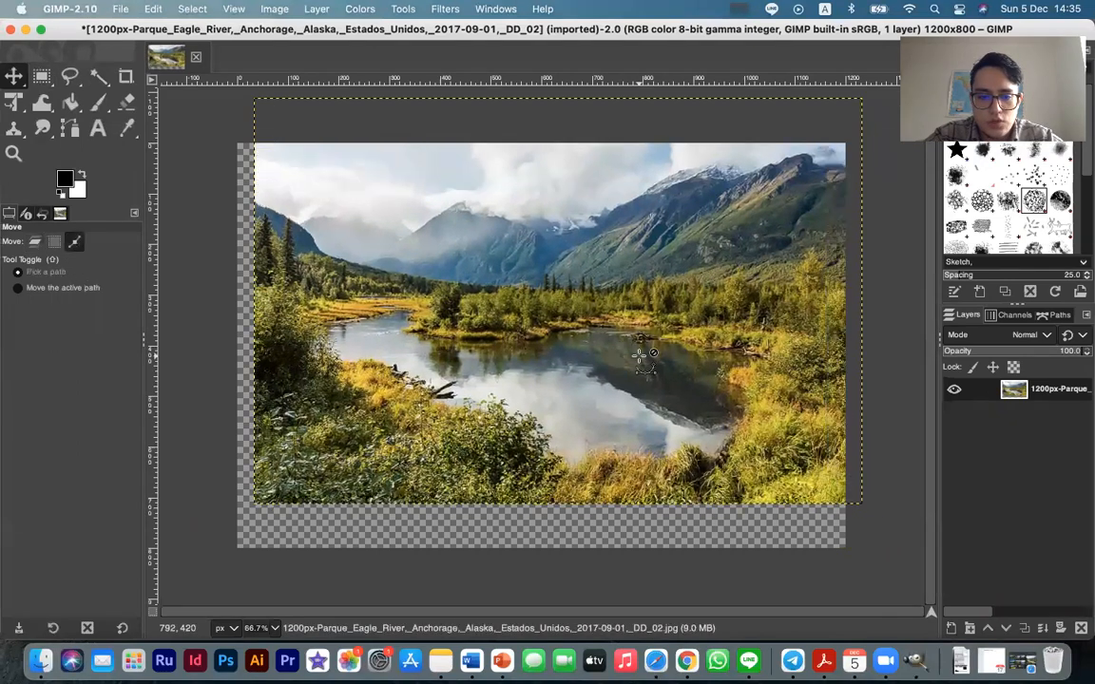
{"action": "key", "text": "super+z"}
{"action": "key", "text": "super+z"}
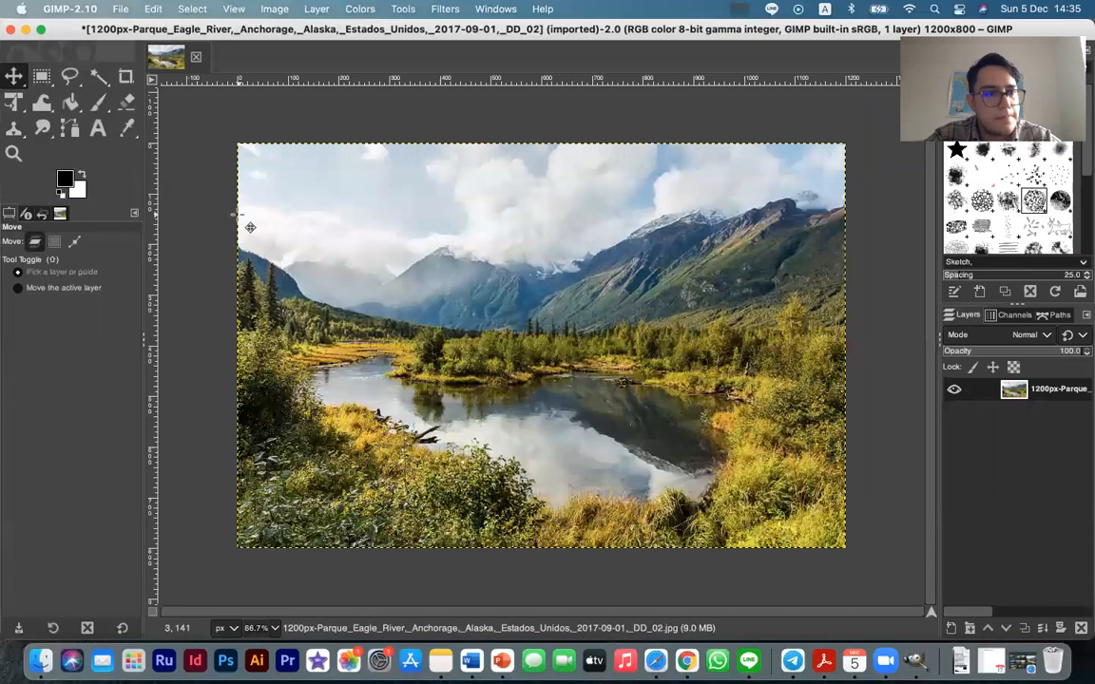
Select a 436 × 507 px rectangle with Rectangle Select, reposition it at 400, 215 over the lake, and copy the area
{"action": "left_click", "coordinate": [41, 77]}
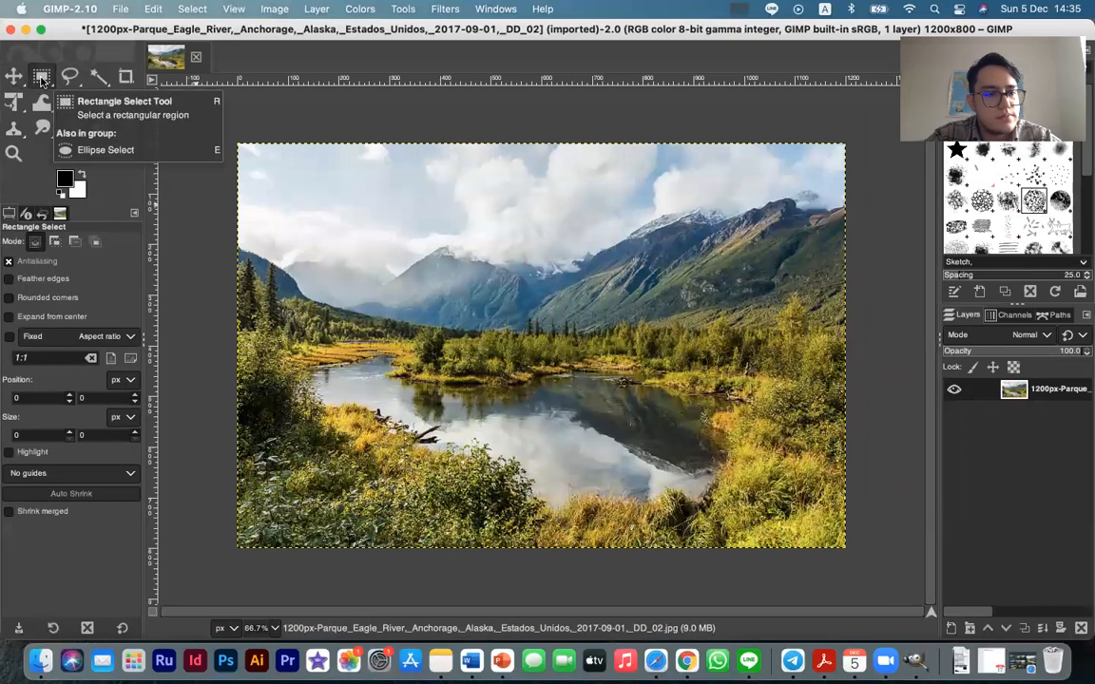
{"action": "left_click_drag", "start_coordinate": [335, 253], "coordinate": [549, 504]}
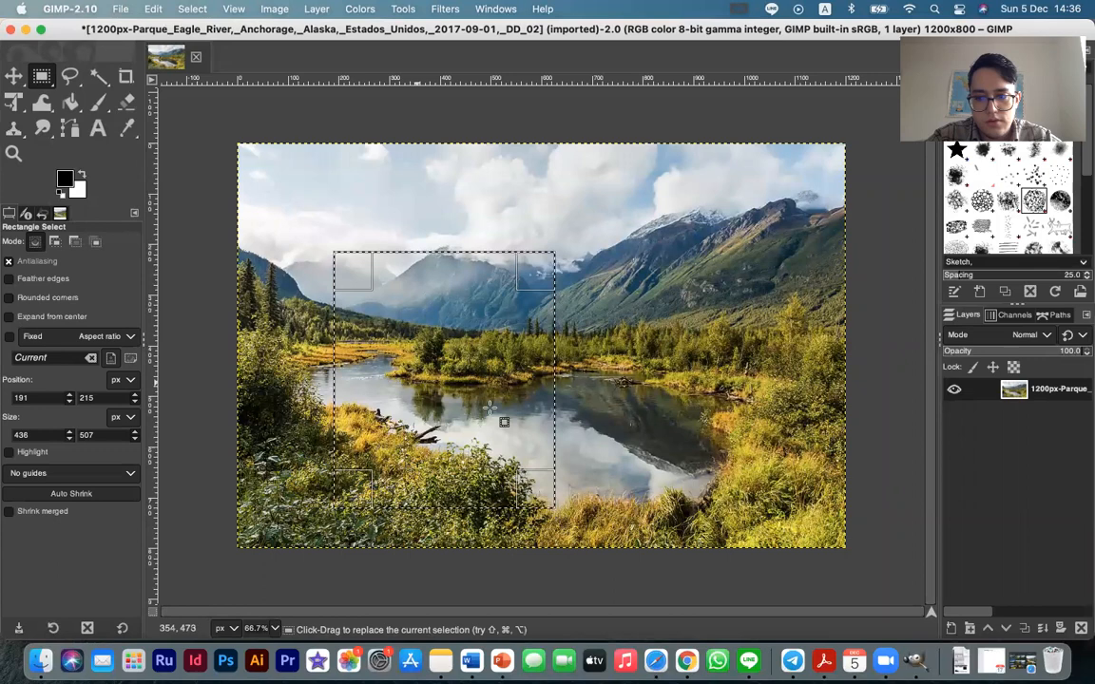
{"action": "left_click_drag", "start_coordinate": [513, 413], "coordinate": [620, 412]}
{"action": "key", "text": "super"}
{"action": "key", "text": "super+c"}
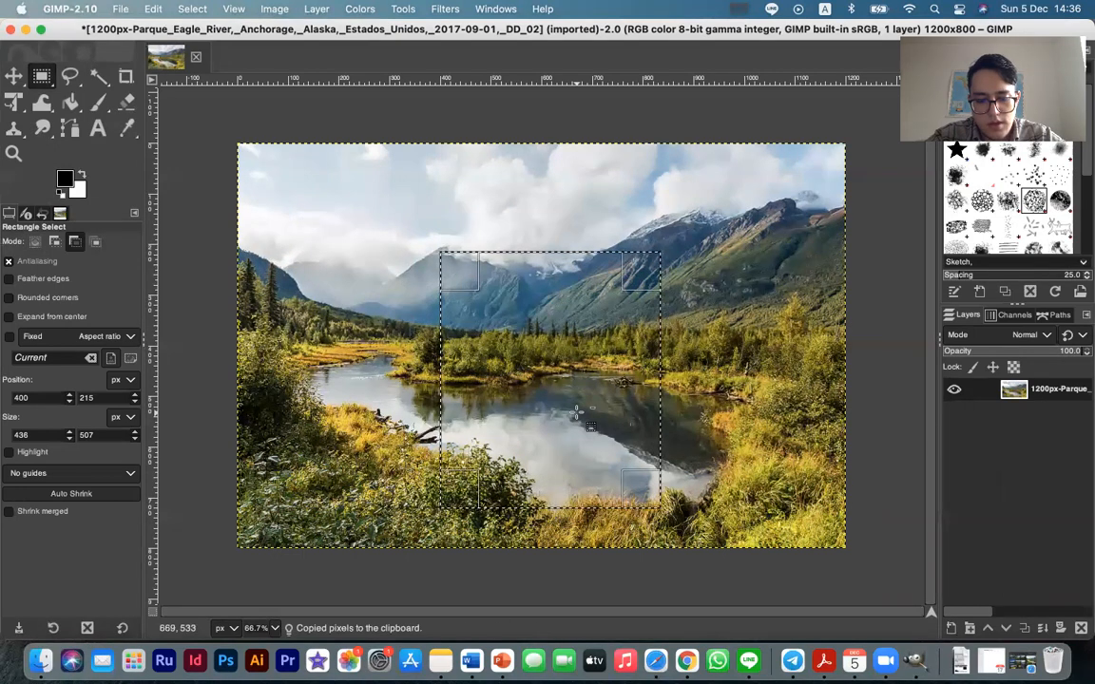
Paste the copied area and shift it left across the photo, toggling the original photo layer's visibility off and back on
{"action": "key", "text": "super+v"}
{"action": "left_click_drag", "start_coordinate": [527, 380], "coordinate": [415, 379]}
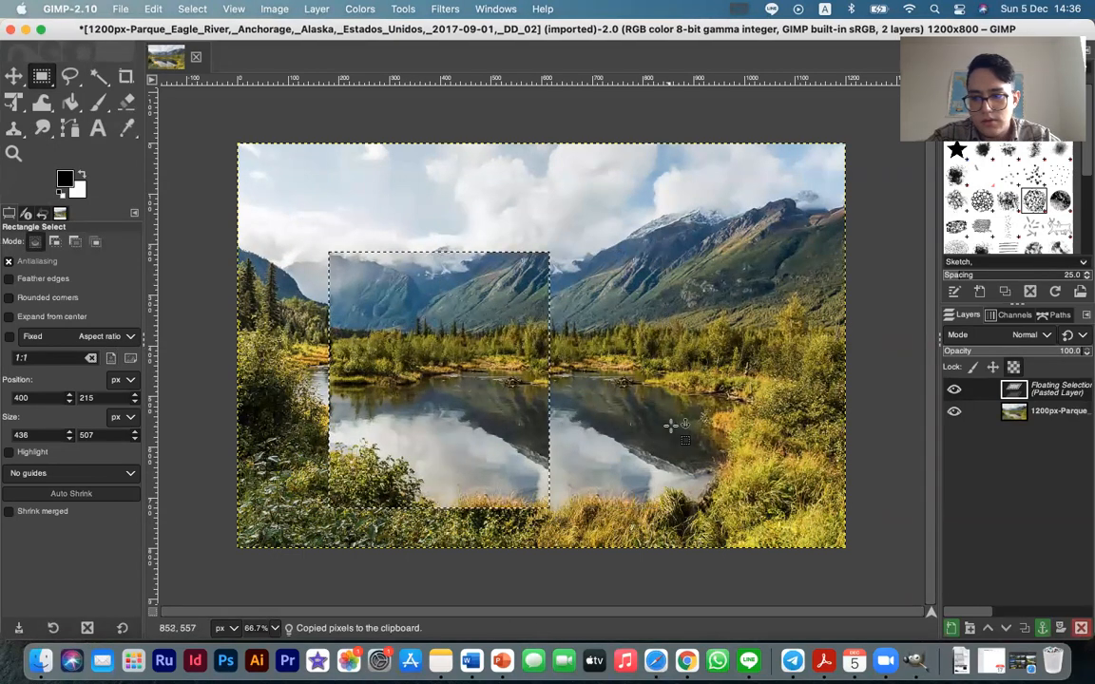
{"action": "left_click", "coordinate": [954, 412]}
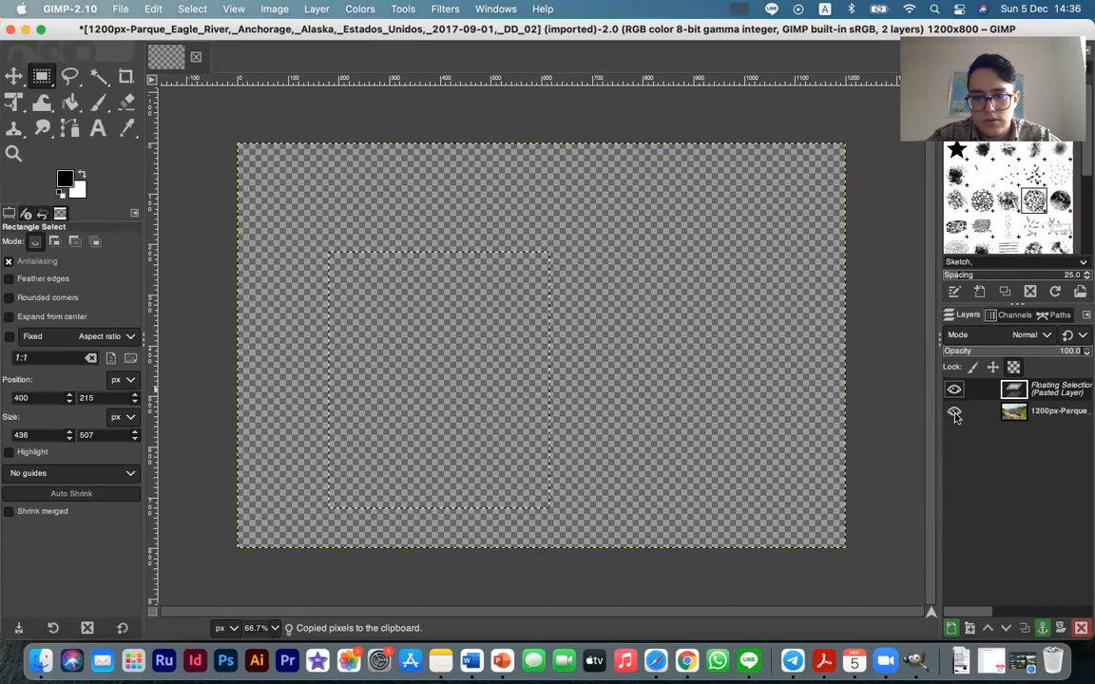
{"action": "left_click", "coordinate": [954, 412]}
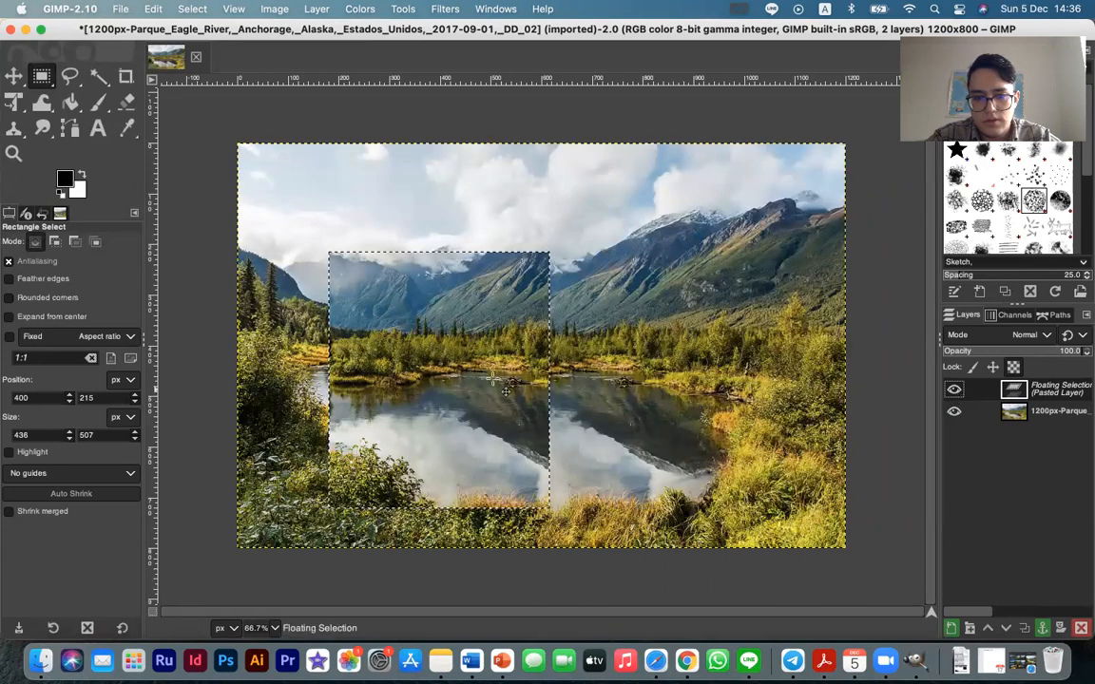
Reposition the floating pasted piece toward the photo's upper-left area and delete the floating selection
{"action": "left_click_drag", "start_coordinate": [492, 378], "coordinate": [605, 422]}
{"action": "left_click_drag", "start_coordinate": [615, 371], "coordinate": [488, 336]}
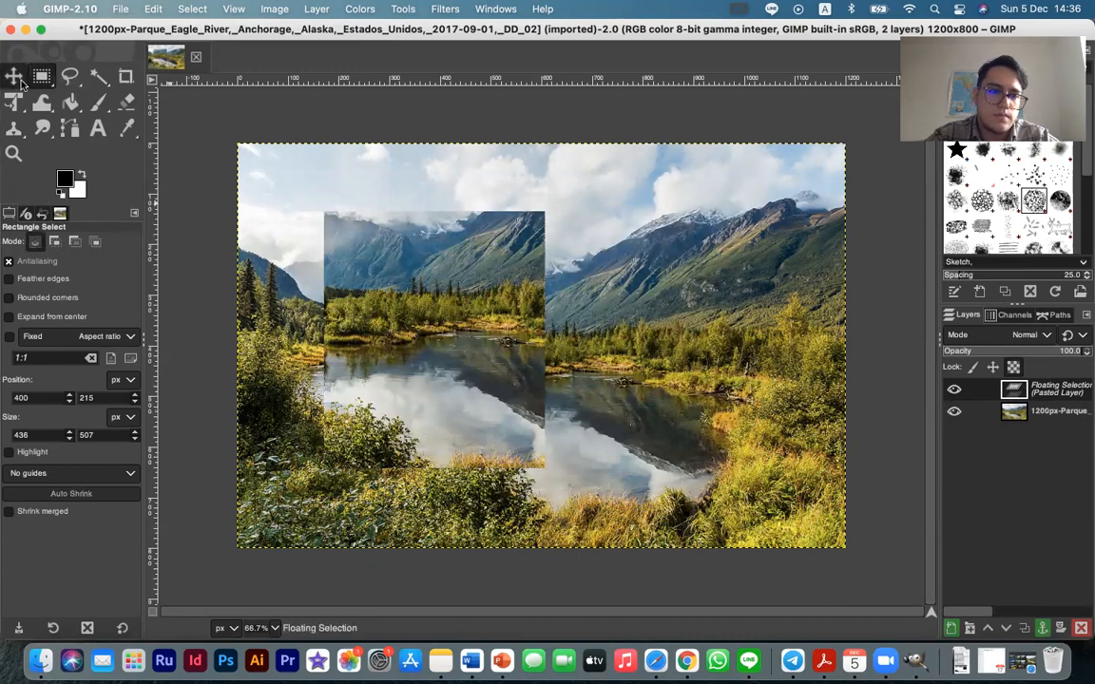
{"action": "key", "text": "m"}
{"action": "left_click_drag", "start_coordinate": [466, 345], "coordinate": [392, 331]}
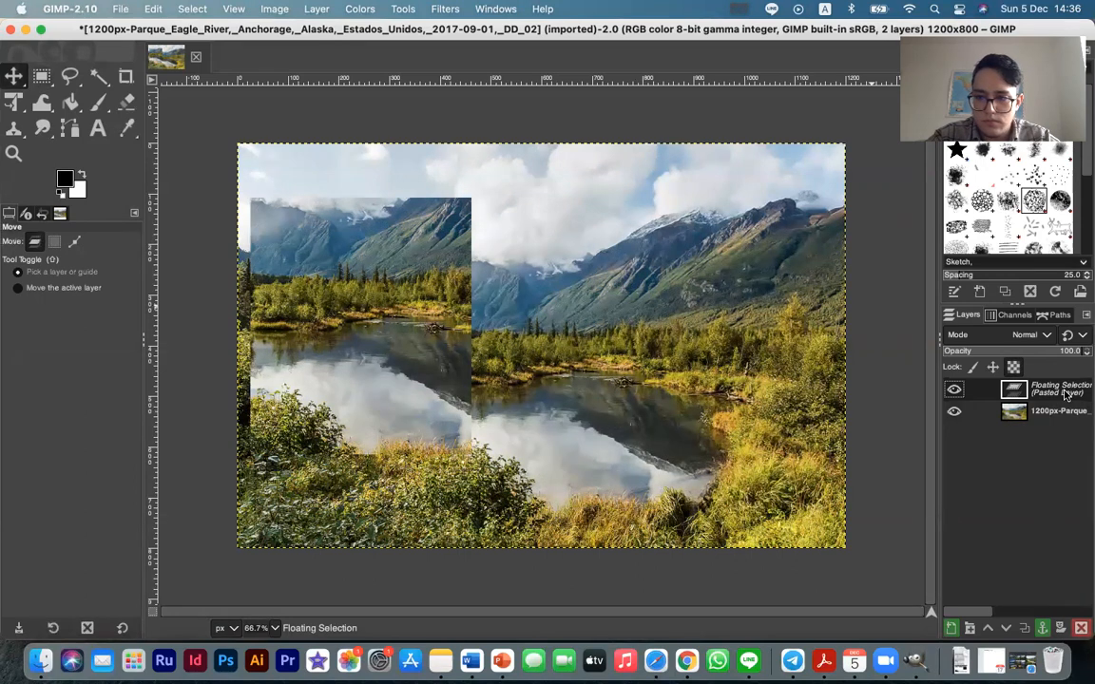
{"action": "left_click", "coordinate": [1082, 627]}
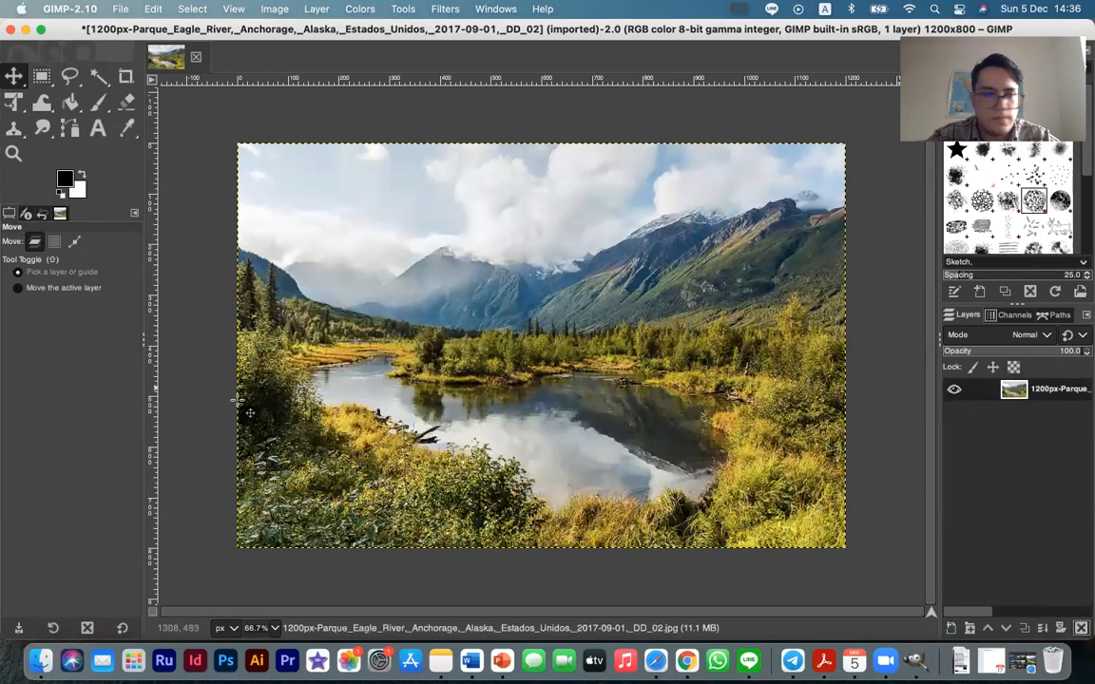
Outline a closed polygonal area across the mountains, lake and foreground bushes with the Free Select tool
{"action": "left_click", "coordinate": [42, 75]}
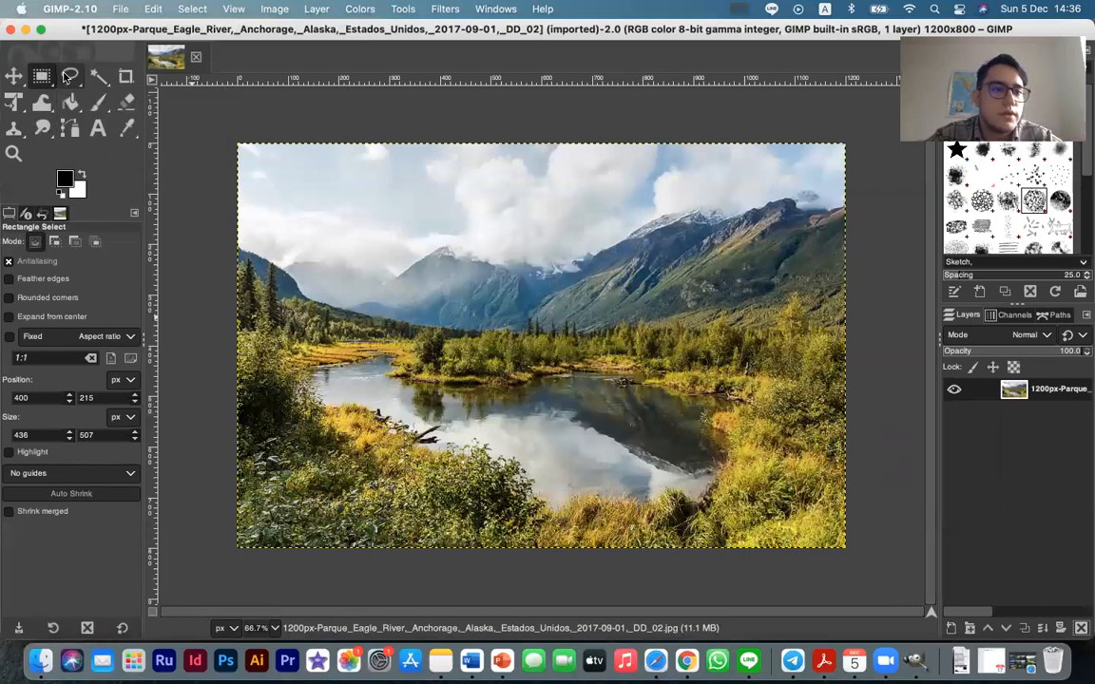
{"action": "left_click", "coordinate": [68, 77]}
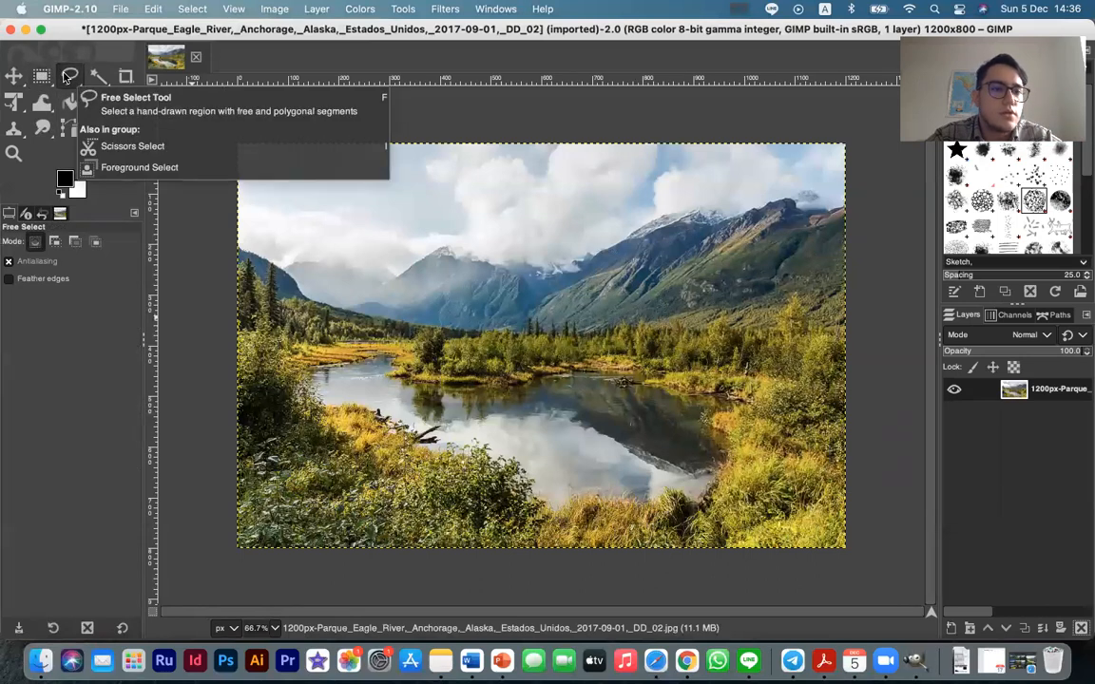
{"action": "mouse_move", "coordinate": [394, 341]}
{"action": "left_mouse_down"}
{"action": "mouse_move", "coordinate": [531, 249]}
{"action": "mouse_move", "coordinate": [568, 241]}
{"action": "left_mouse_up"}
{"action": "left_click", "coordinate": [597, 238]}
{"action": "left_click", "coordinate": [761, 353]}
{"action": "left_click", "coordinate": [435, 494]}
{"action": "left_click", "coordinate": [323, 442]}
{"action": "left_click", "coordinate": [323, 397]}
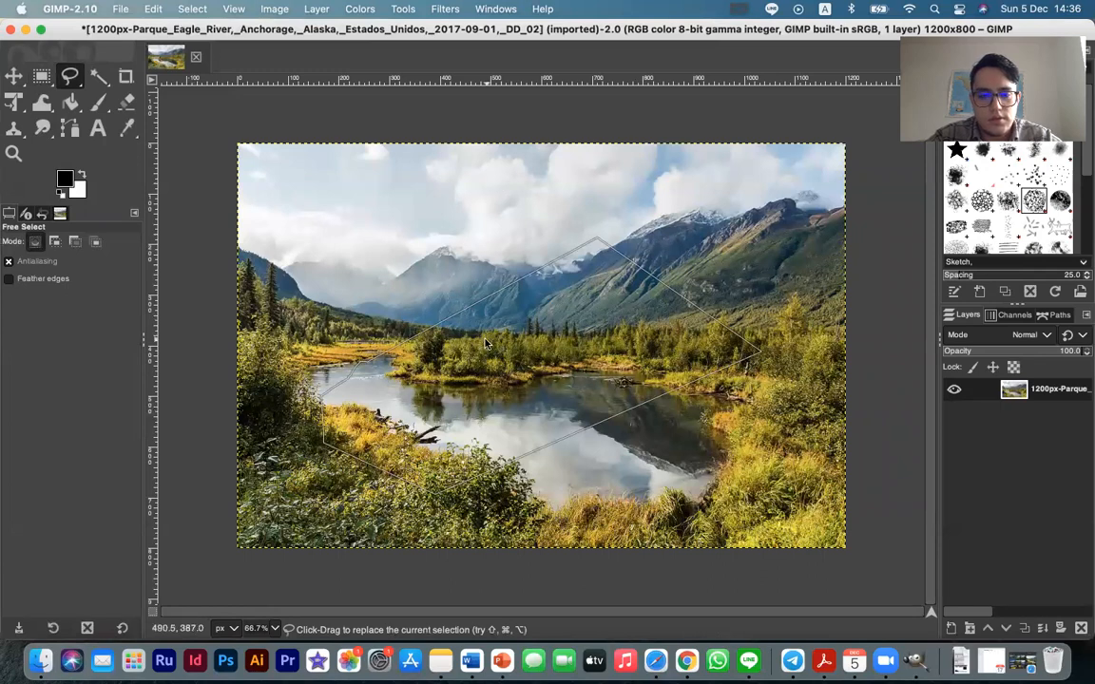
Duplicate the image with its polygonal selection three times, activating the Move tool before the third copy
{"action": "key", "text": "super+d"}
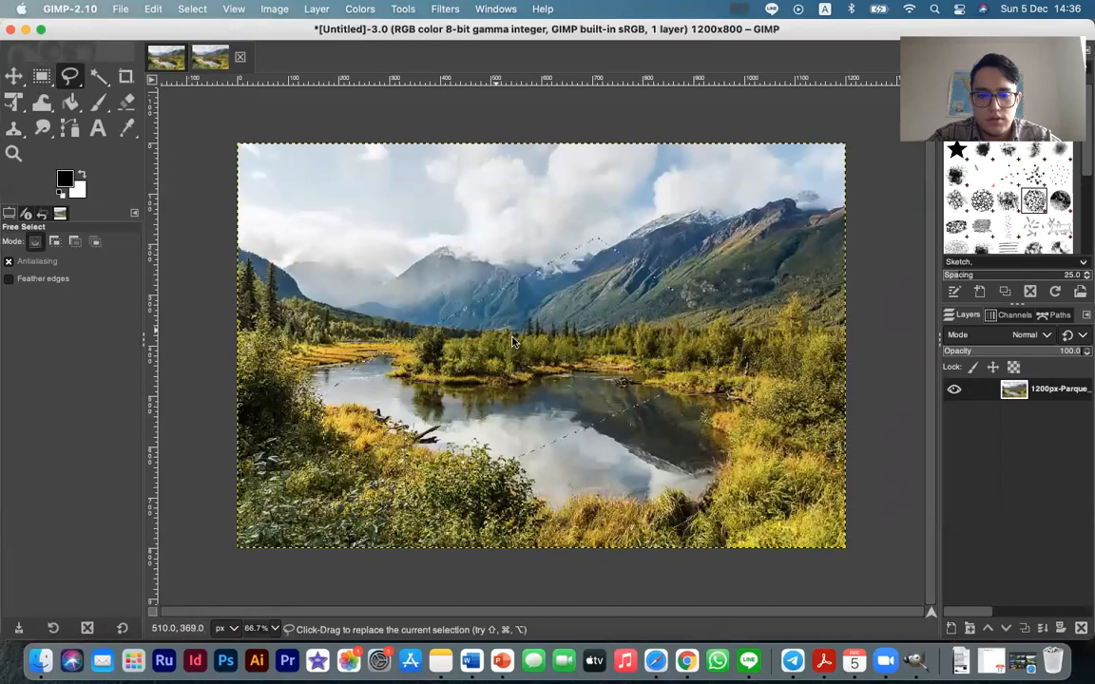
{"action": "key", "text": "super+d"}
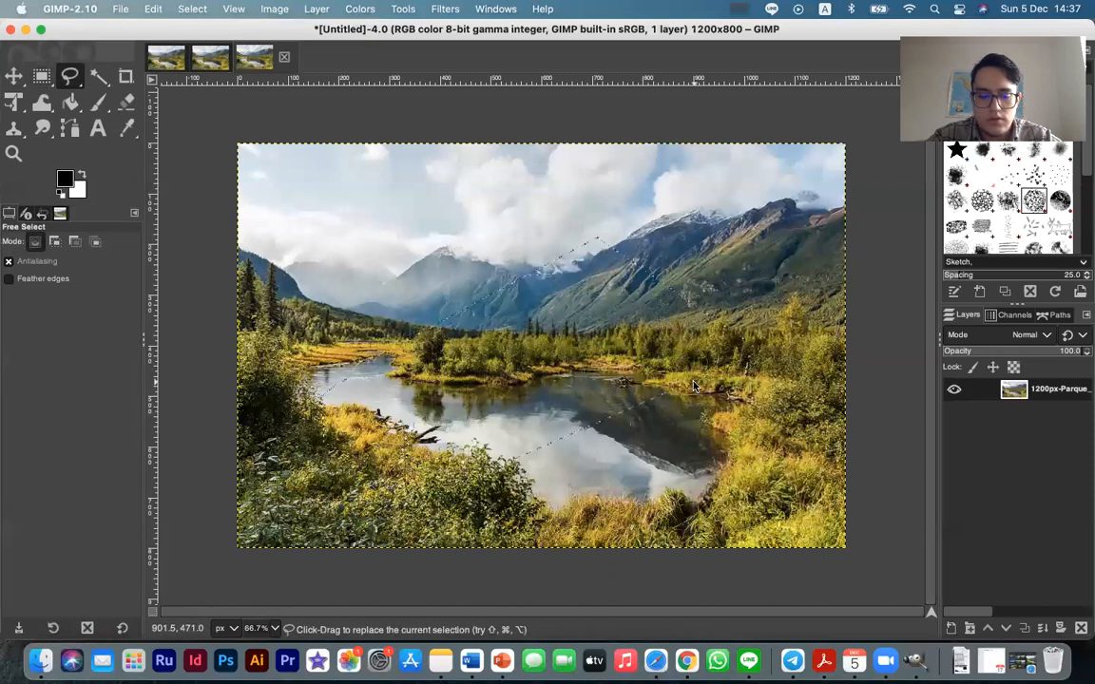
{"action": "left_click", "coordinate": [12, 78]}
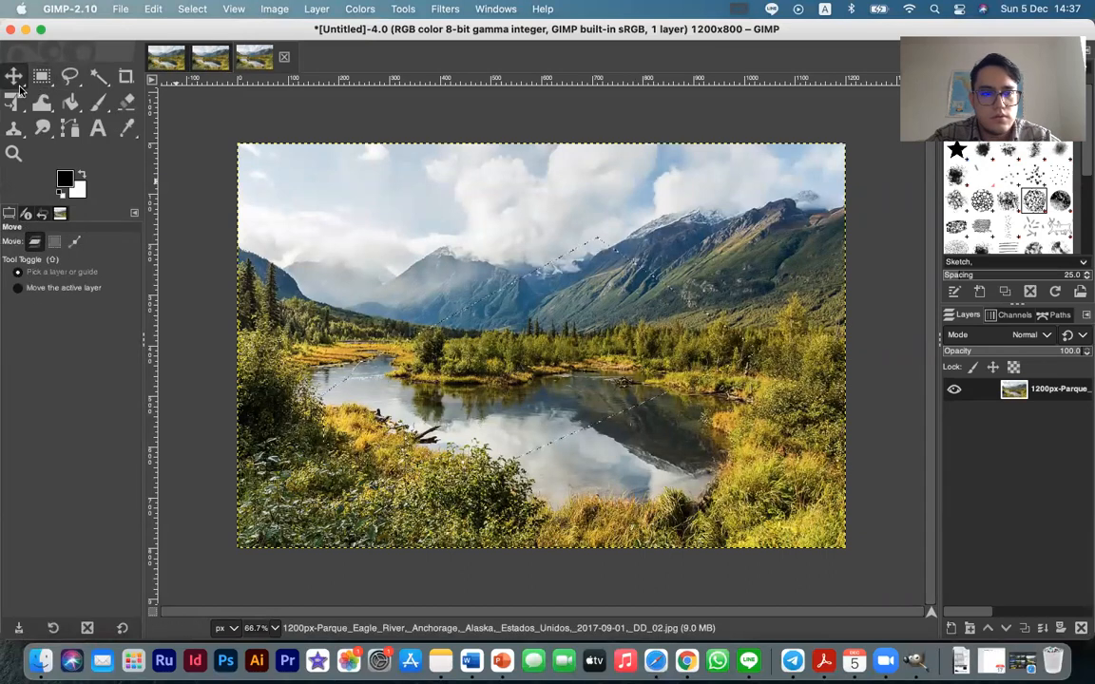
{"action": "key", "text": "super+d"}
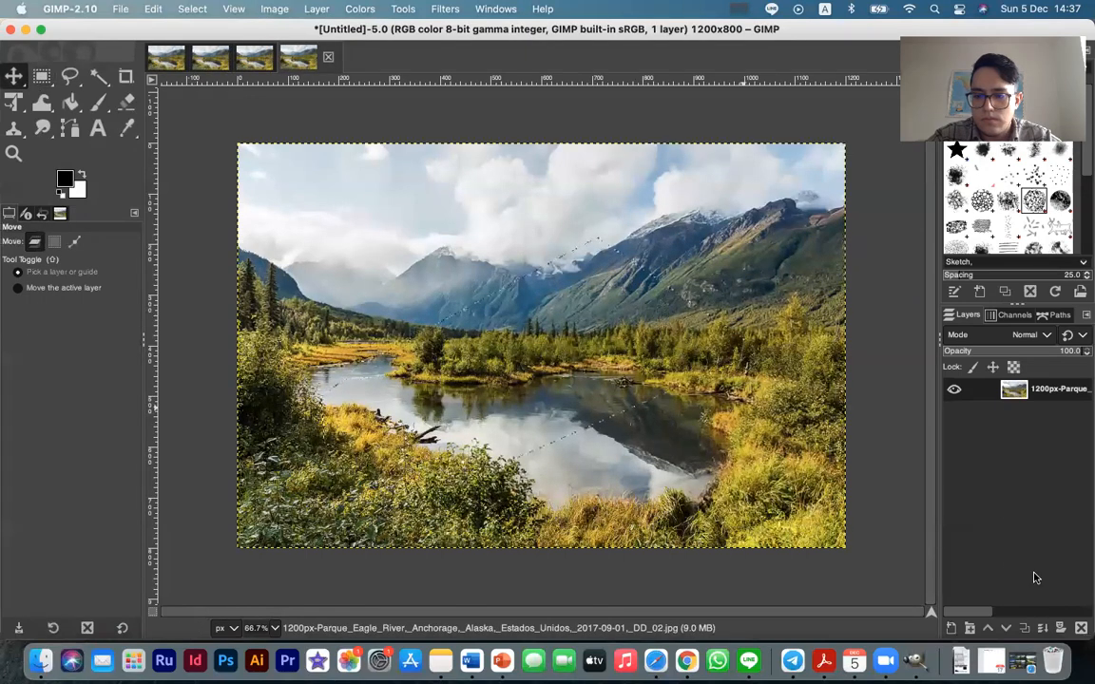
Try deleting and moving the photo layer in the newest duplicate image, undoing each change
{"action": "left_click", "coordinate": [1080, 628]}
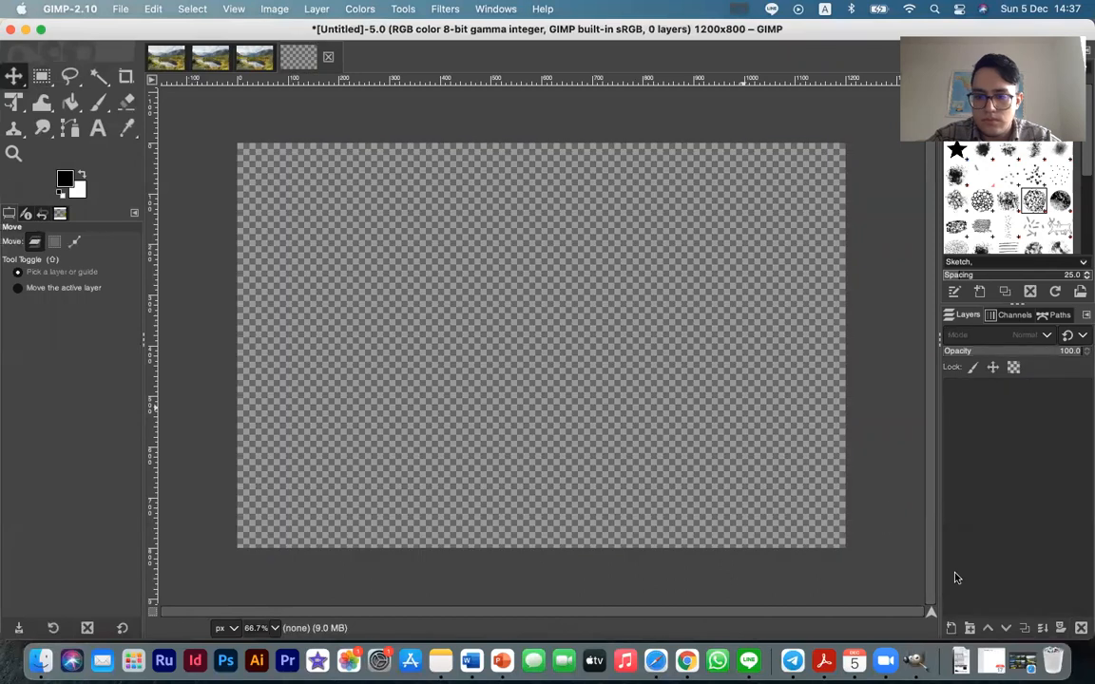
{"action": "key", "text": "super+z"}
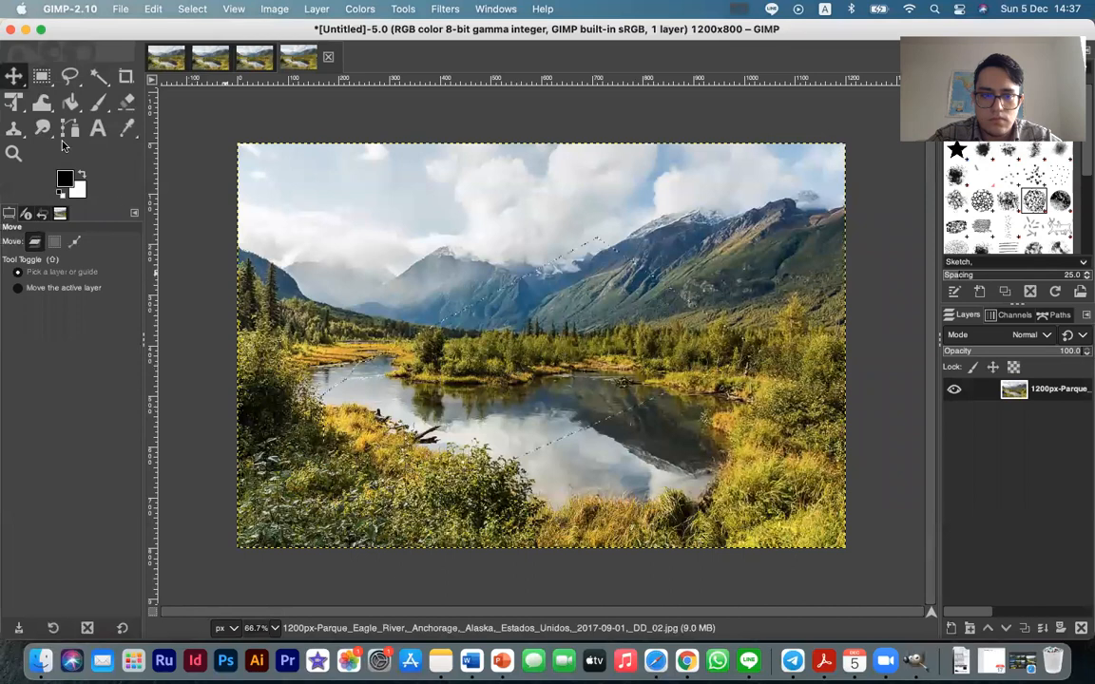
{"action": "left_click_drag", "start_coordinate": [519, 328], "coordinate": [601, 378]}
{"action": "key", "text": "super+z"}
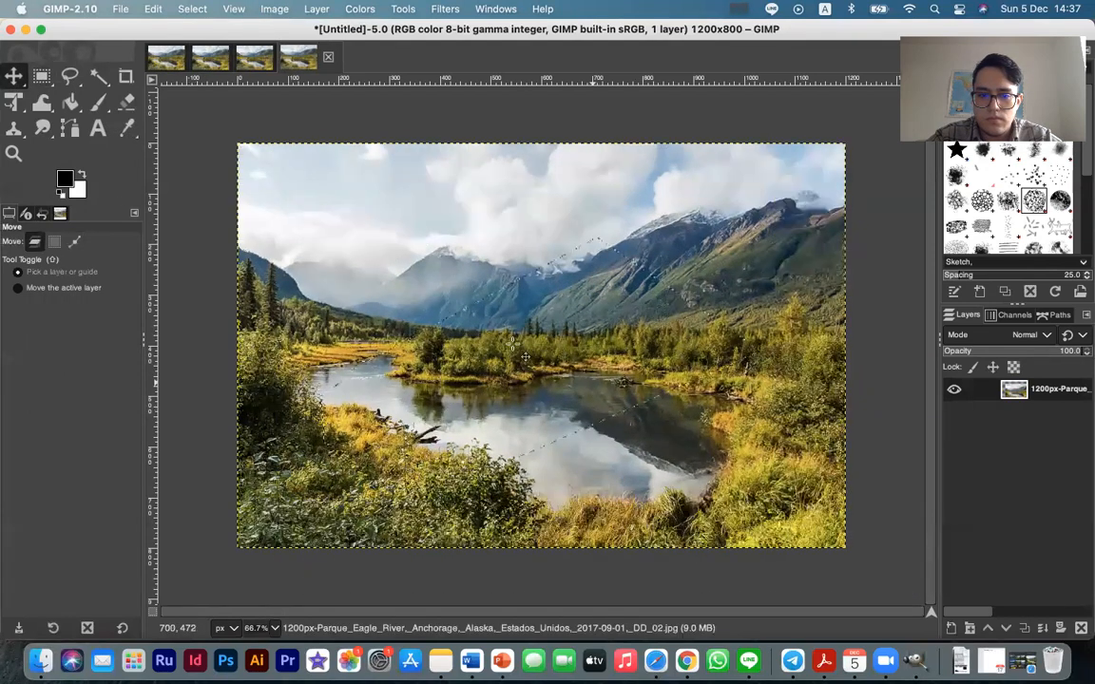
{"action": "left_click_drag", "start_coordinate": [470, 313], "coordinate": [505, 344]}
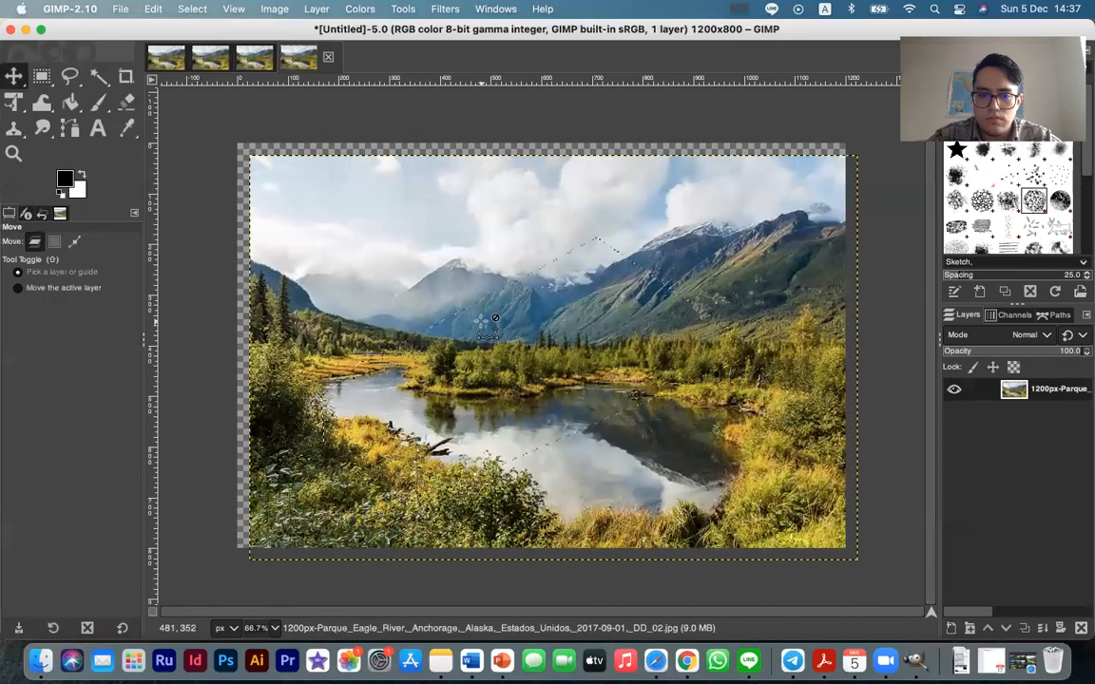
{"action": "key", "text": "super+z"}
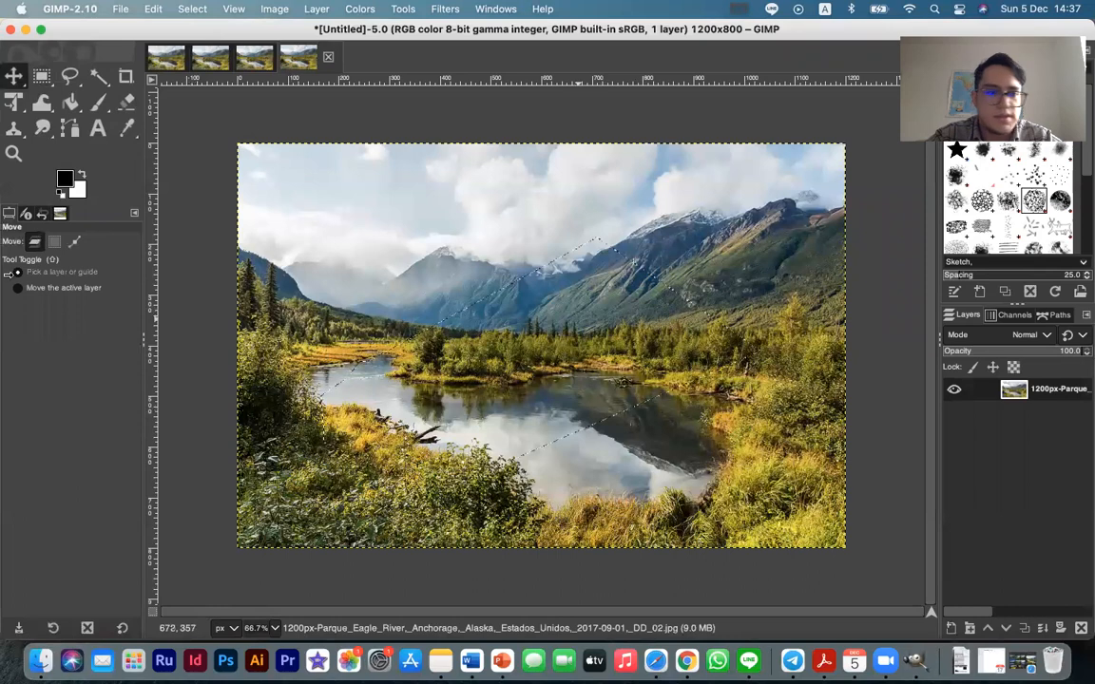
Try Fuzzy Select on the dark bushes at the photo's left edge and on the lake, and duplicate the image
{"action": "left_click", "coordinate": [99, 76]}
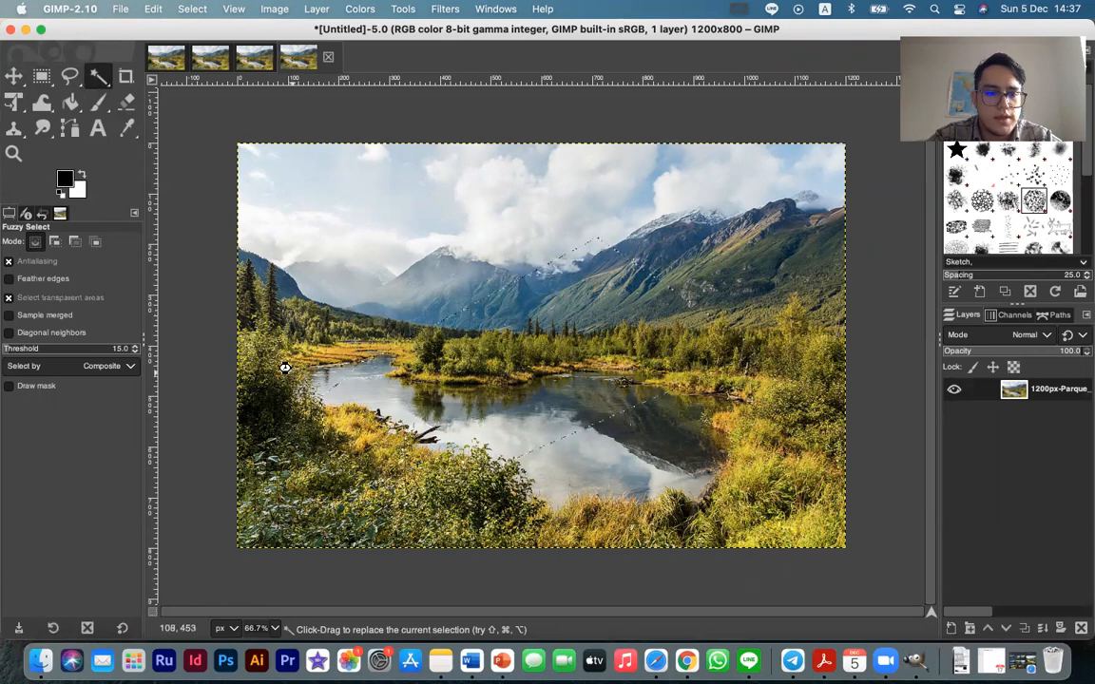
{"action": "left_click_drag", "start_coordinate": [281, 390], "coordinate": [309, 451]}
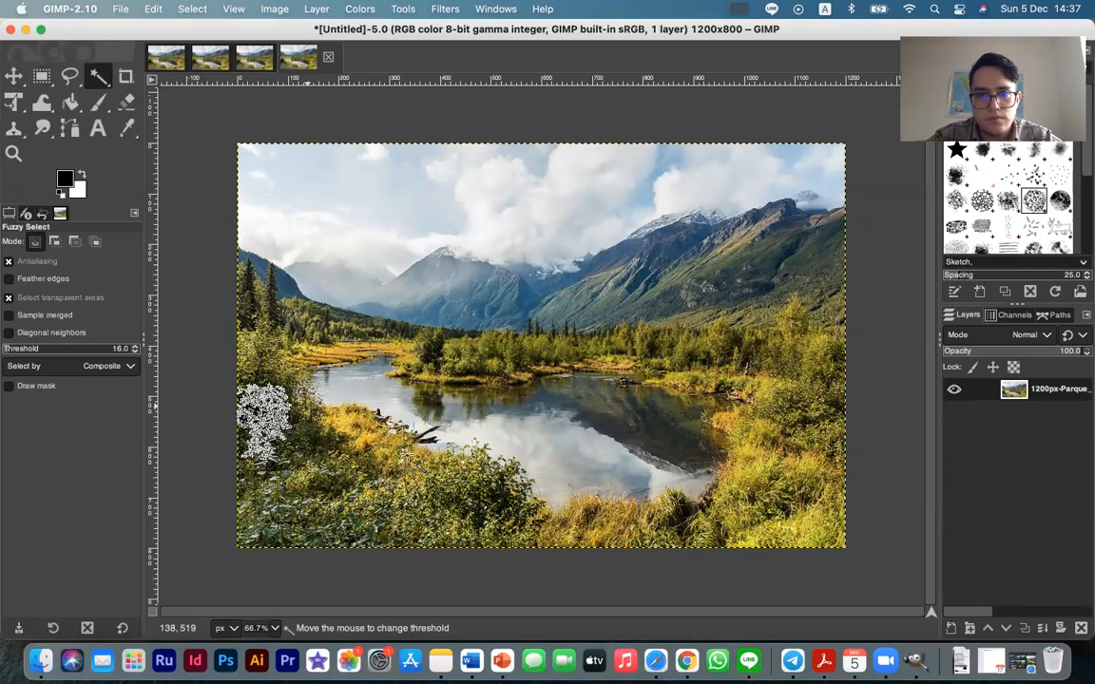
{"action": "left_click_drag", "start_coordinate": [455, 388], "coordinate": [512, 354]}
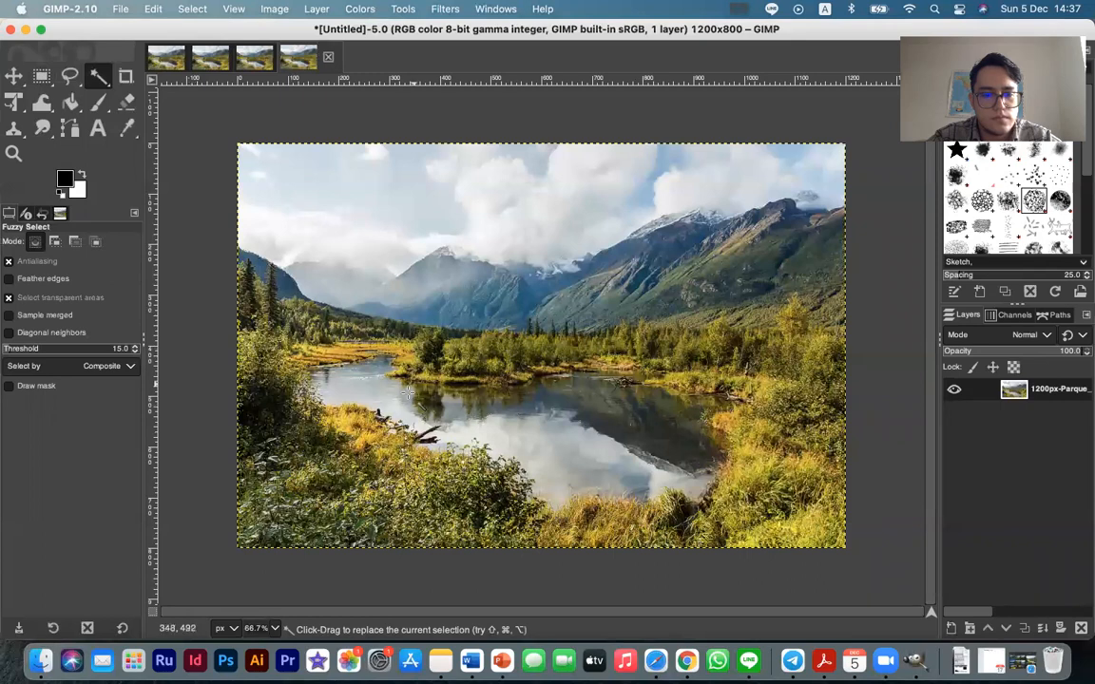
{"action": "key", "text": "super+d"}
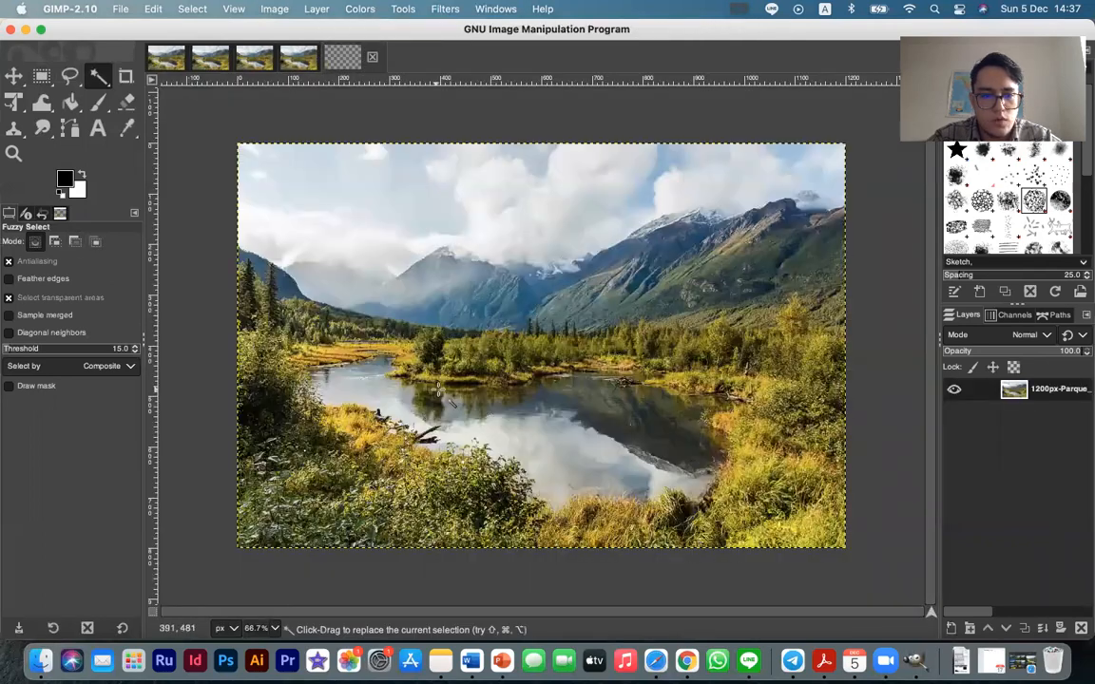
Try Fuzzy Select on the lake's dark mountain reflection and on its bright cloud reflection, and activate the Move tool
{"action": "left_click_drag", "start_coordinate": [383, 381], "coordinate": [449, 409]}
{"action": "left_click", "coordinate": [579, 411]}
{"action": "left_click", "coordinate": [628, 423]}
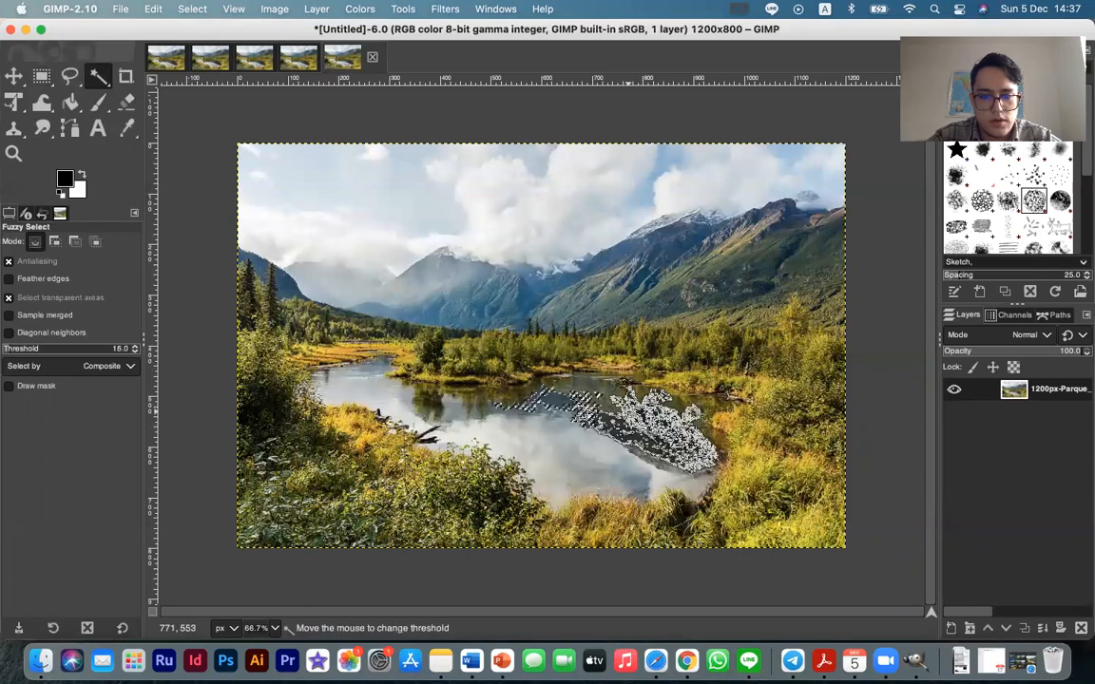
{"action": "left_click", "coordinate": [658, 440]}
{"action": "left_click_drag", "start_coordinate": [642, 467], "coordinate": [591, 446]}
{"action": "left_click", "coordinate": [553, 446]}
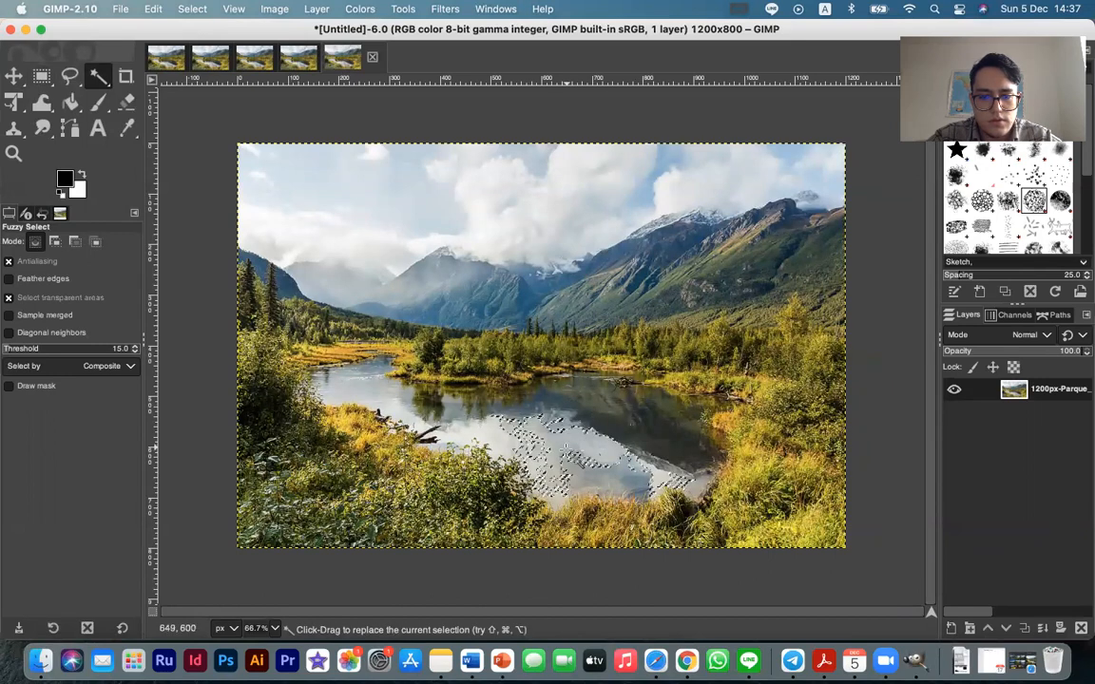
{"action": "key", "text": "m"}
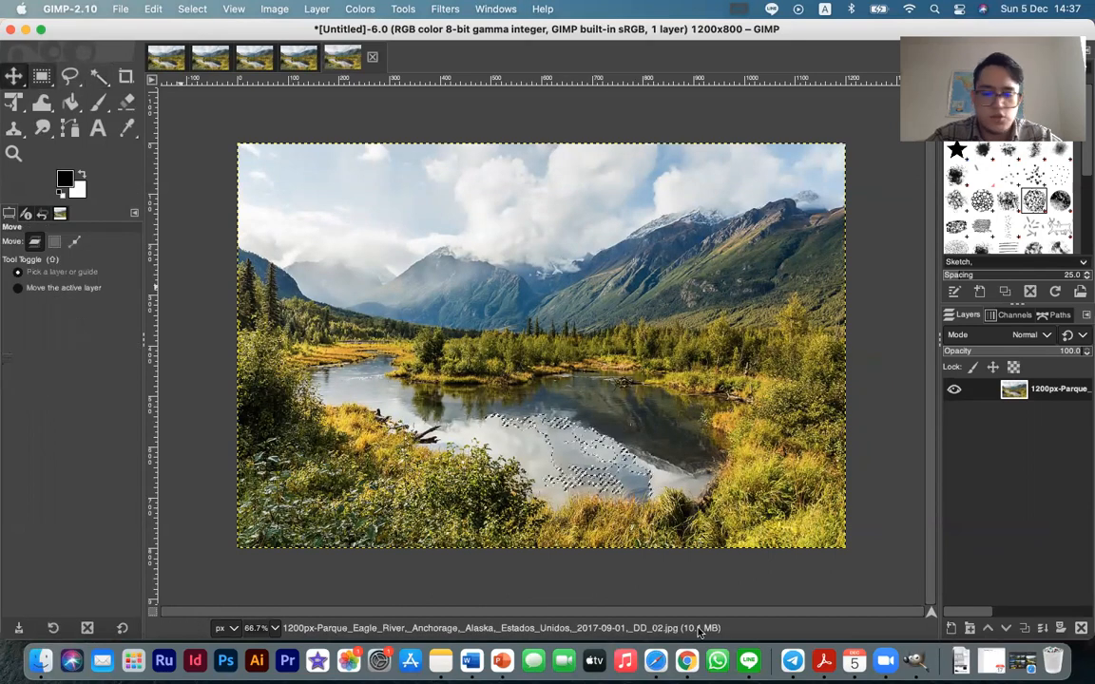
Switch to Safari, search Google Images for "portrait" and open the preview of the man in a white shirt against black
{"action": "left_click", "coordinate": [655, 661]}
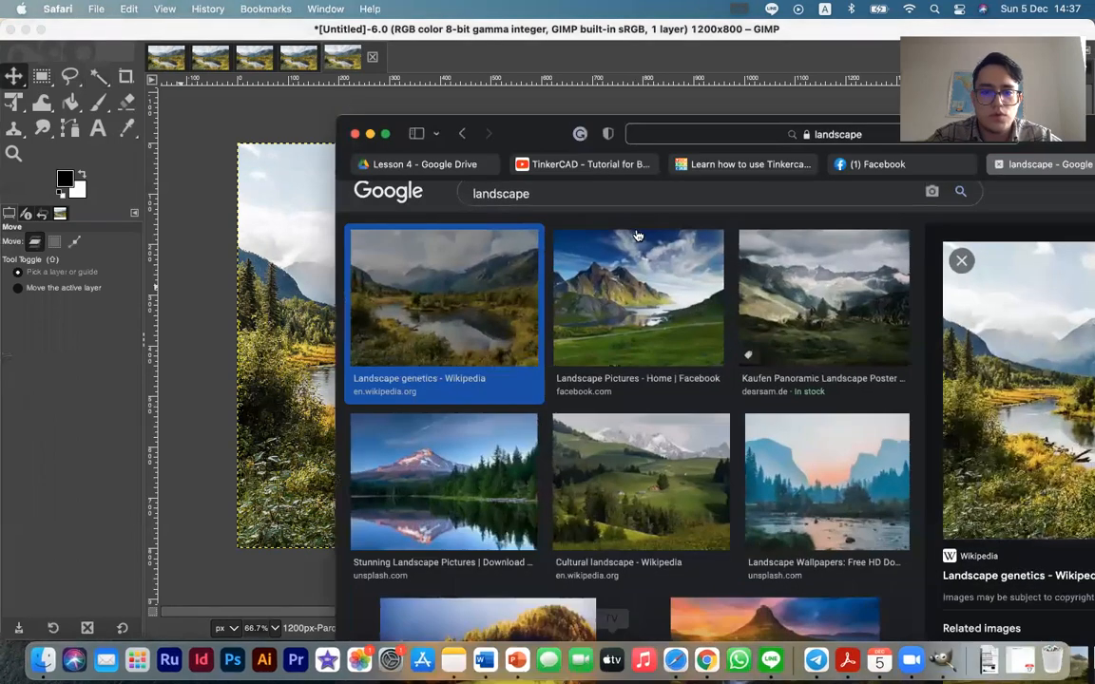
{"action": "double_click", "coordinate": [541, 192]}
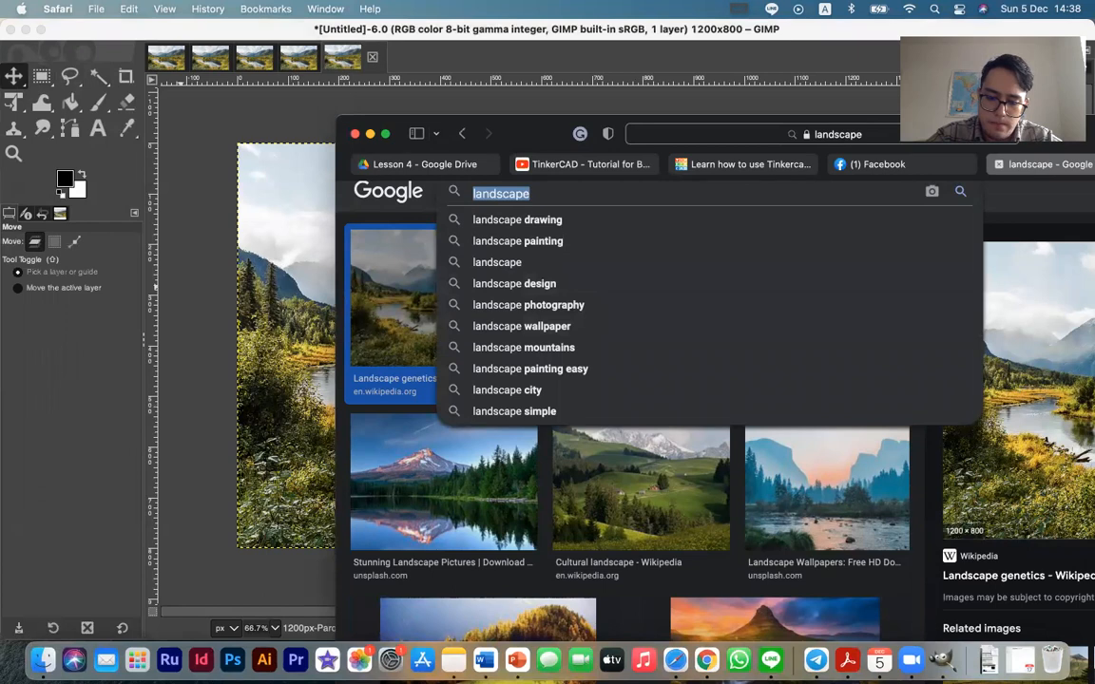
{"action": "type", "text": "portrai"}
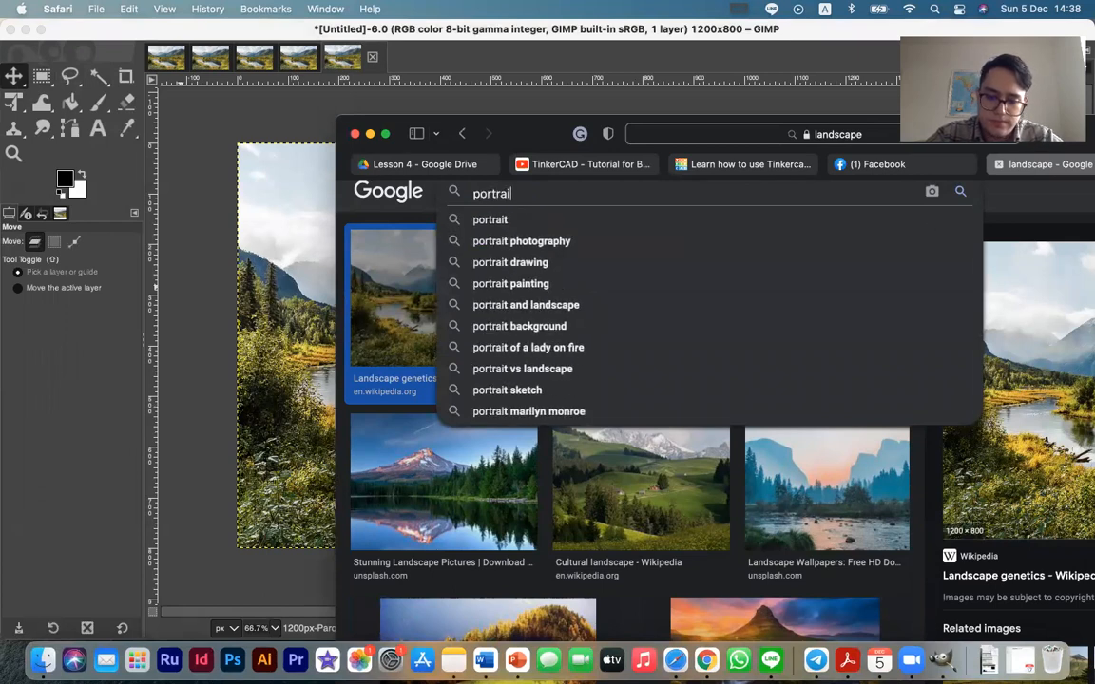
{"action": "type", "text": "t"}
{"action": "key", "text": "Return"}
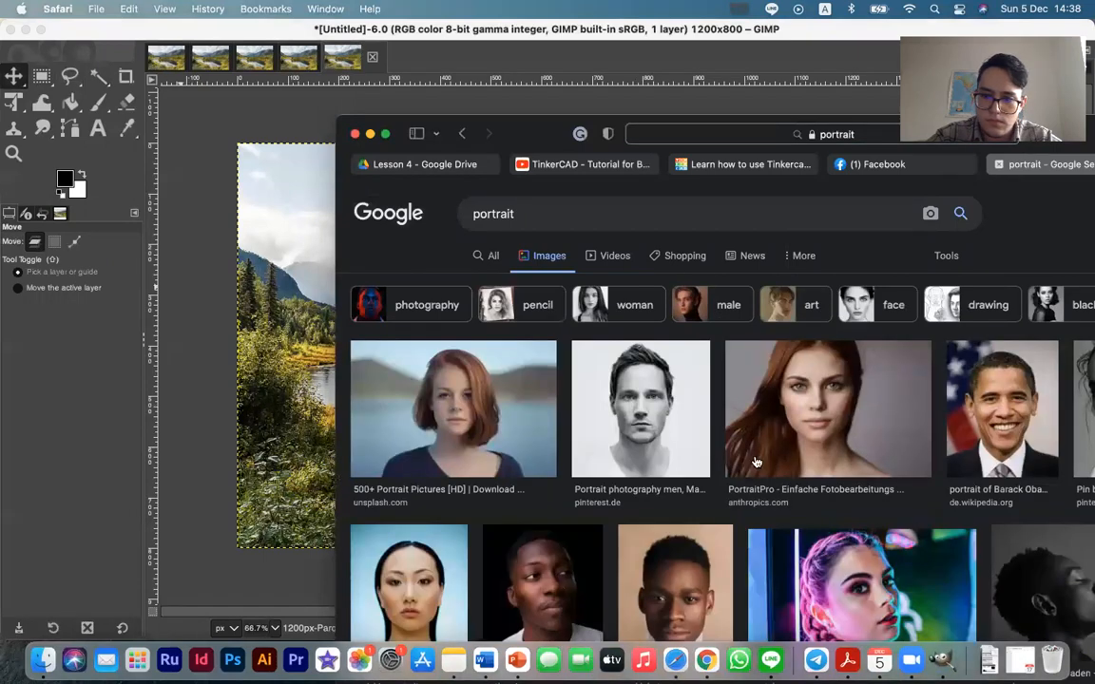
{"action": "scroll", "coordinate": [756, 462], "scroll_direction": "down", "scroll_amount": 3}
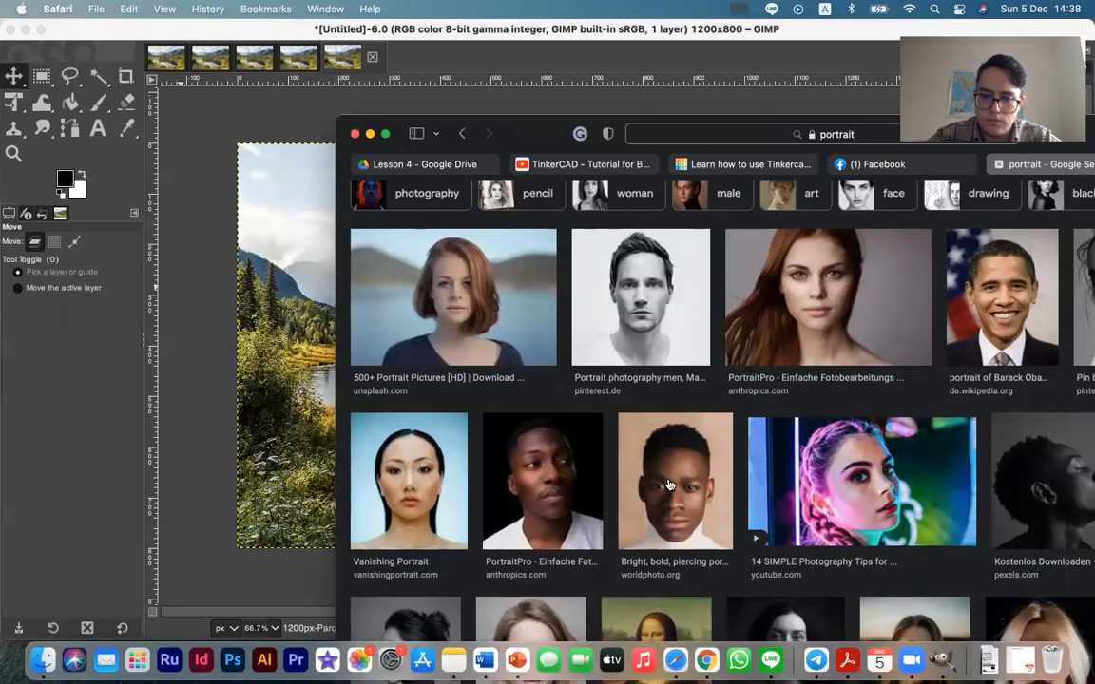
{"action": "left_click", "coordinate": [560, 487]}
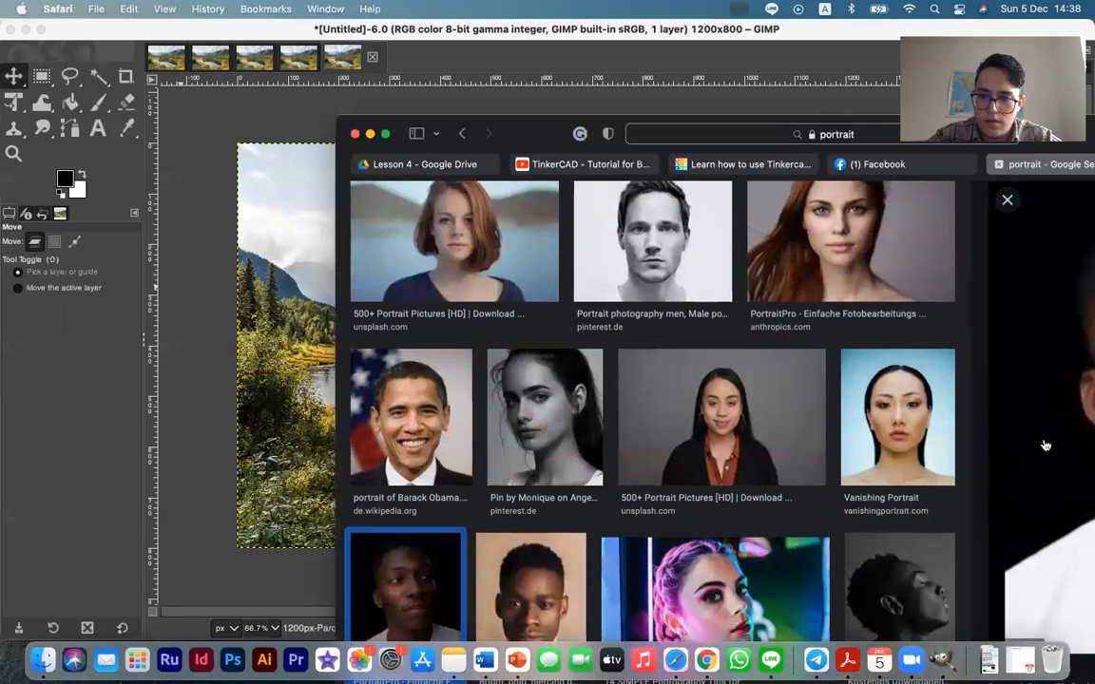
Try to bring the previewed portrait from Safari into the newest landscape duplicate in GIMP
{"action": "left_click_drag", "start_coordinate": [1045, 446], "coordinate": [182, 357]}
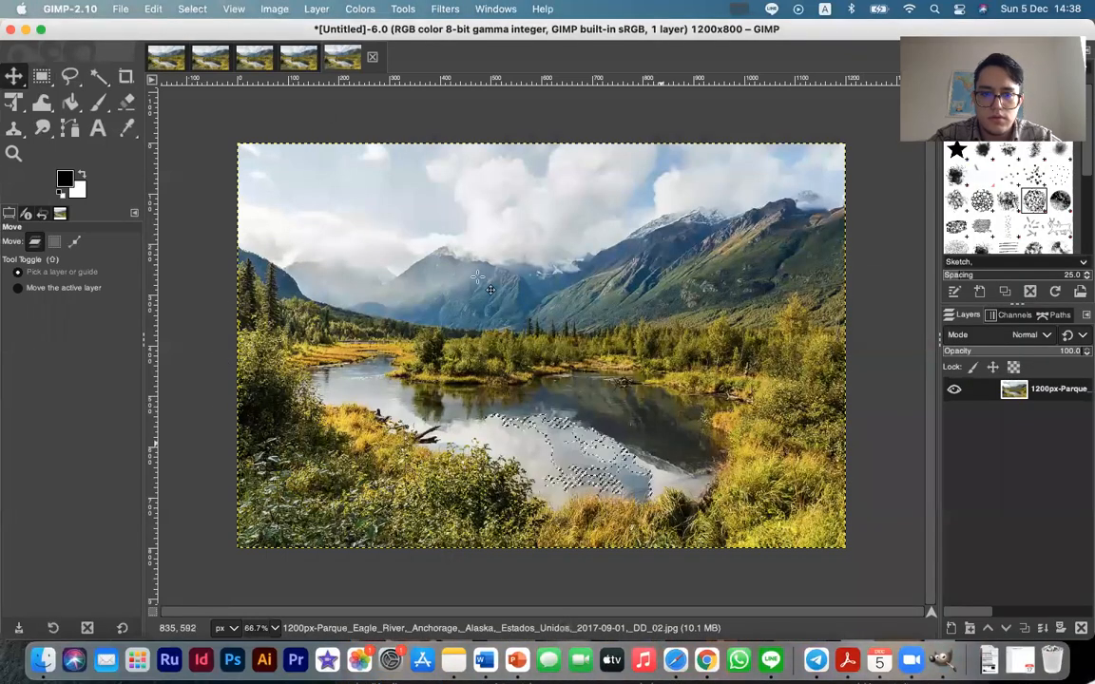
{"action": "left_click", "coordinate": [373, 58]}
{"action": "left_click", "coordinate": [532, 386]}
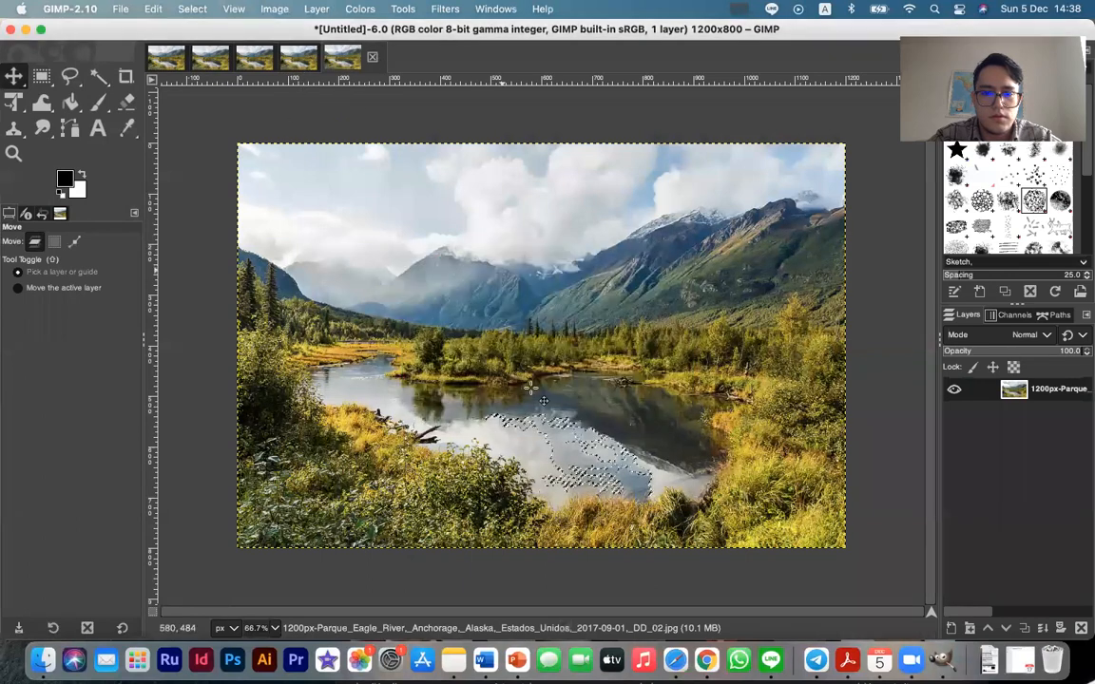
Create a new blank 1200 x 800 image
{"action": "left_click", "coordinate": [121, 8]}
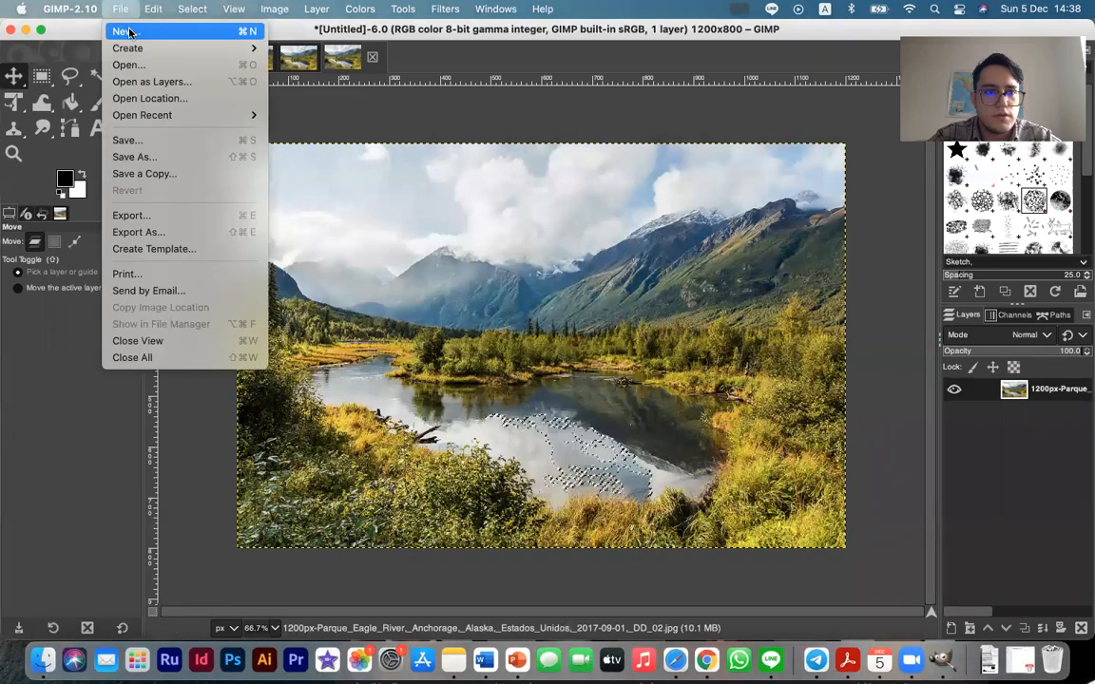
{"action": "left_click", "coordinate": [127, 33]}
{"action": "left_click", "coordinate": [249, 198]}
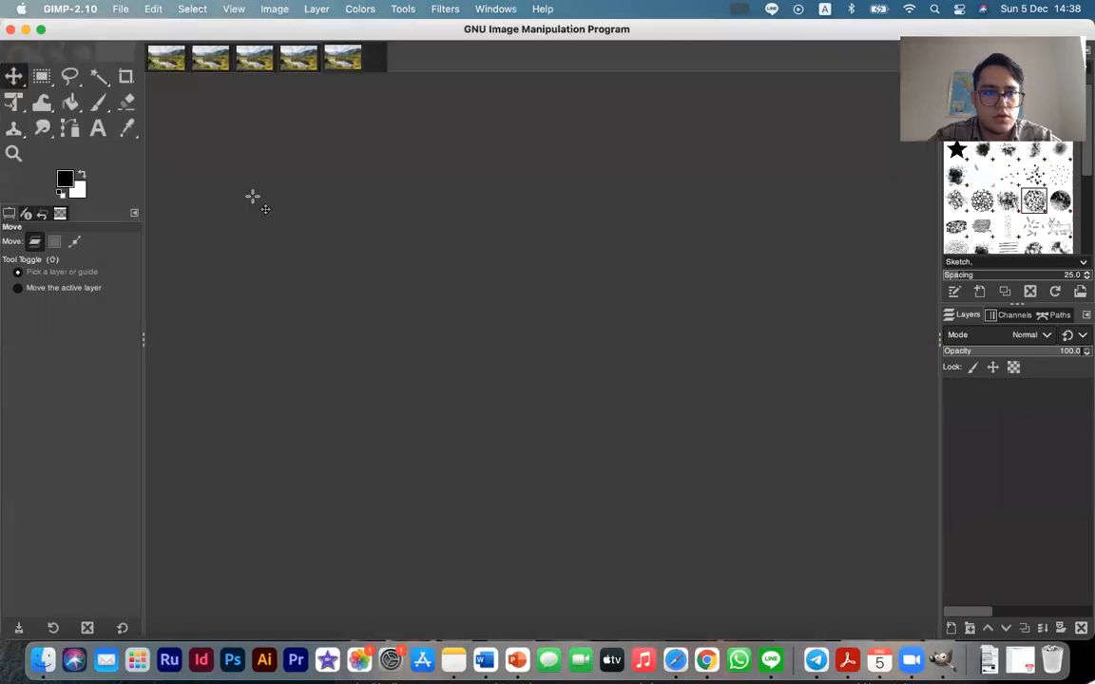
{"action": "left_click", "coordinate": [121, 8]}
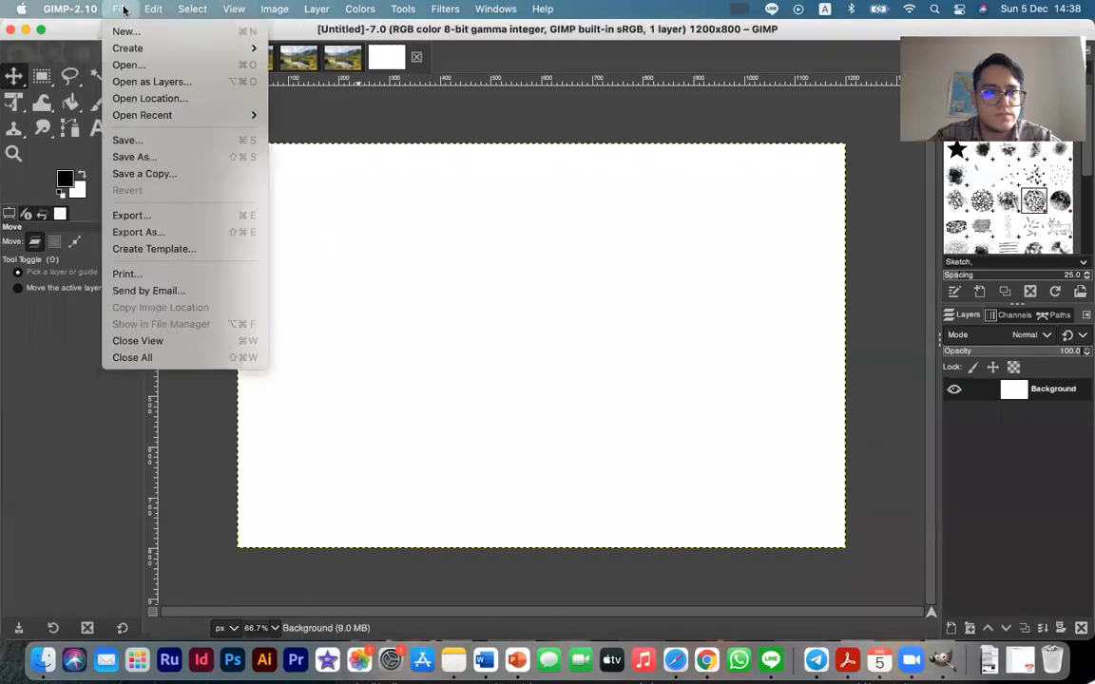
{"action": "left_click", "coordinate": [347, 123]}
{"action": "left_click", "coordinate": [117, 8]}
{"action": "left_click", "coordinate": [130, 64]}
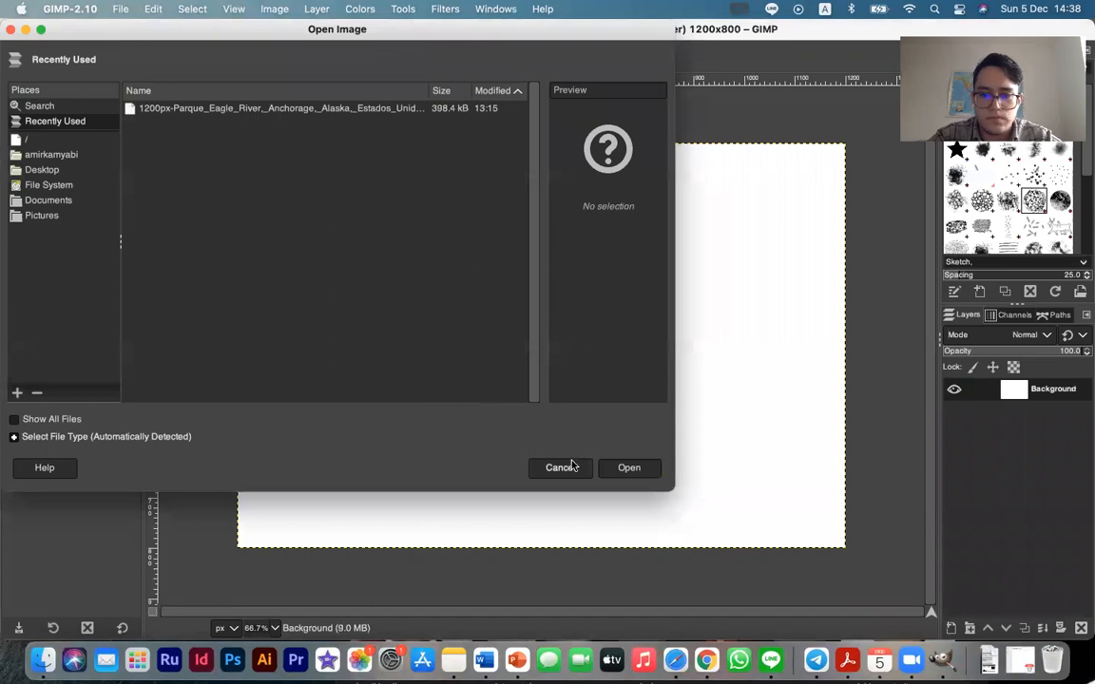
{"action": "left_click", "coordinate": [561, 466]}
Delete the Background layer, switch to Safari and try to bring the previewed portrait into the empty GIMP image
{"action": "left_click", "coordinate": [1080, 629]}
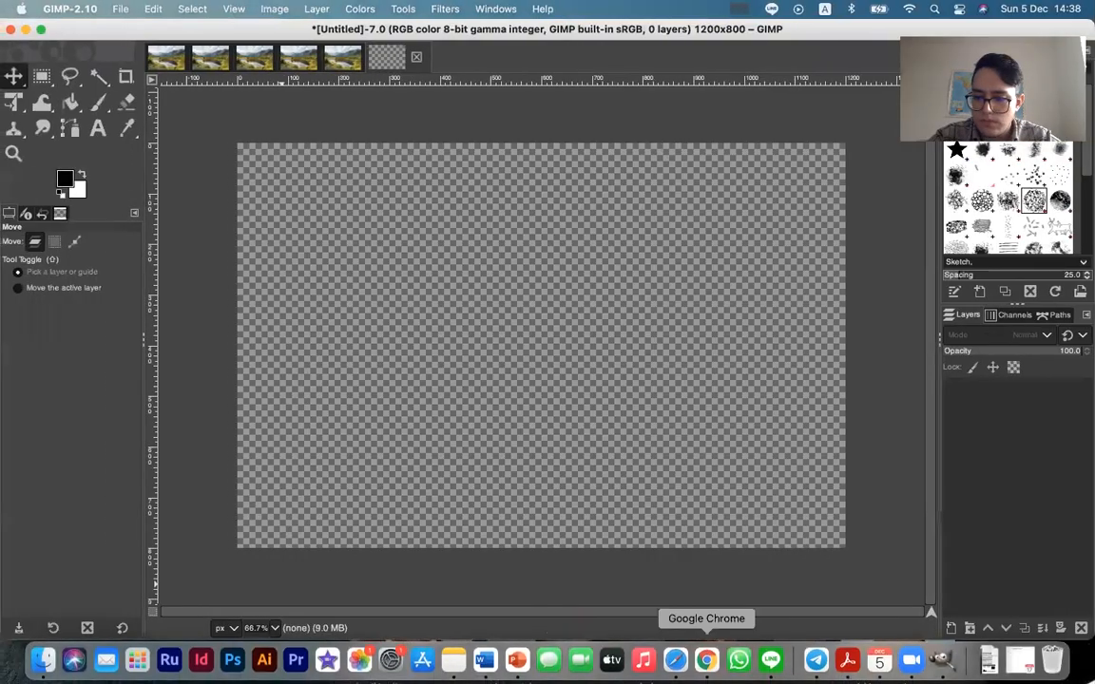
{"action": "left_click", "coordinate": [675, 660]}
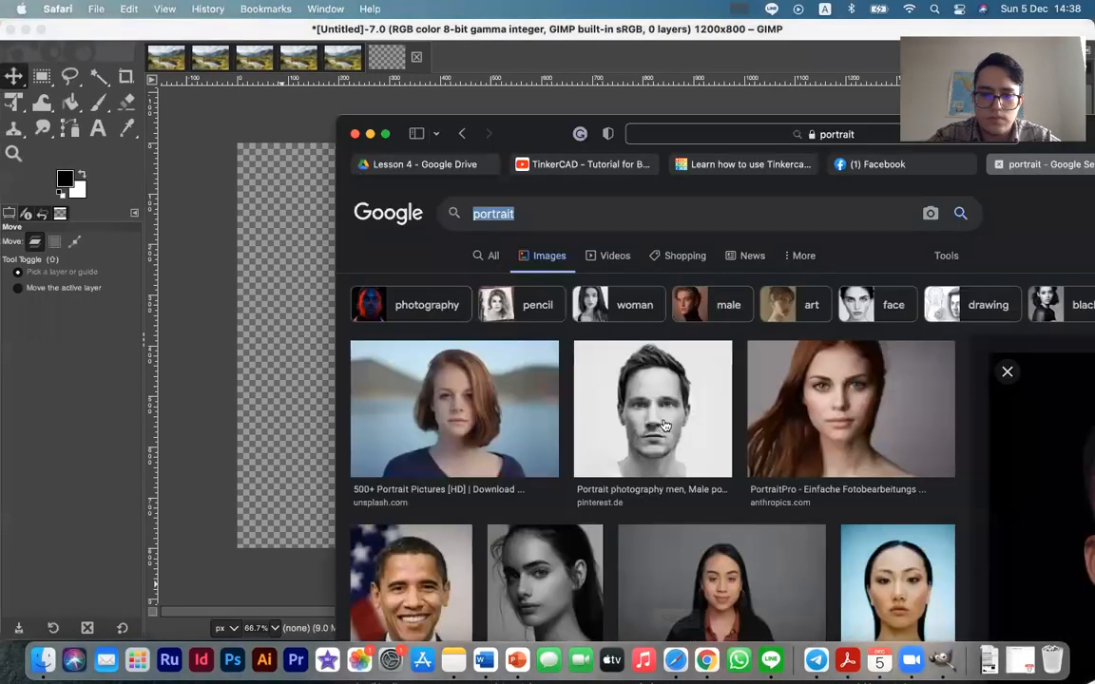
{"action": "left_click_drag", "start_coordinate": [1026, 500], "coordinate": [231, 284]}
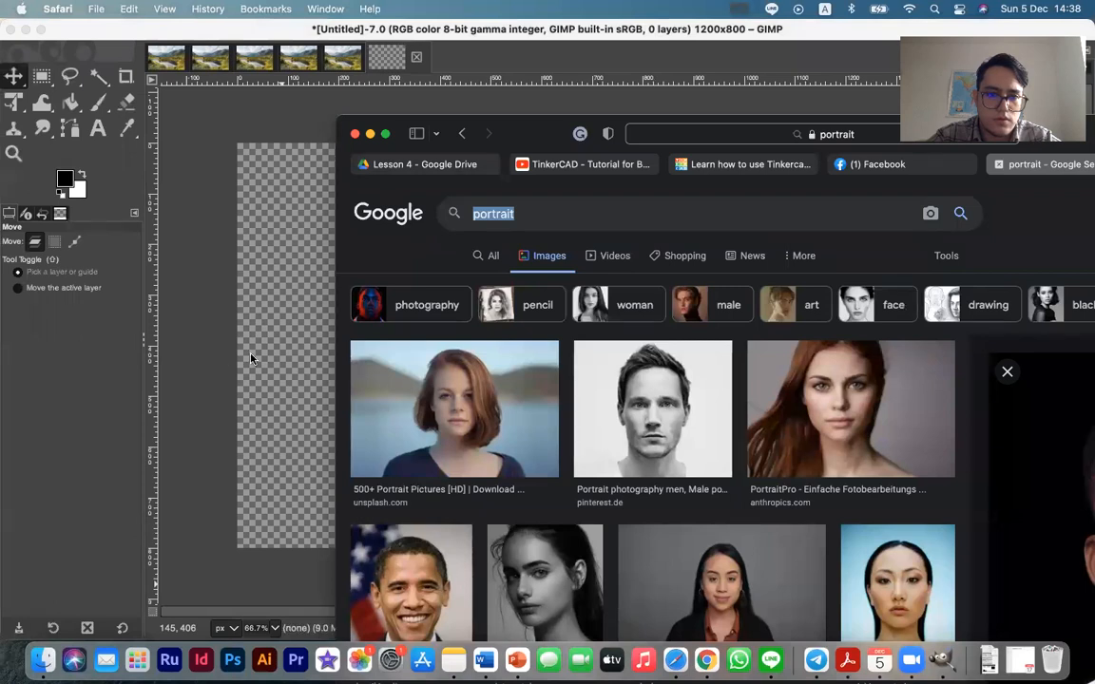
{"action": "left_click_drag", "start_coordinate": [1060, 462], "coordinate": [294, 417]}
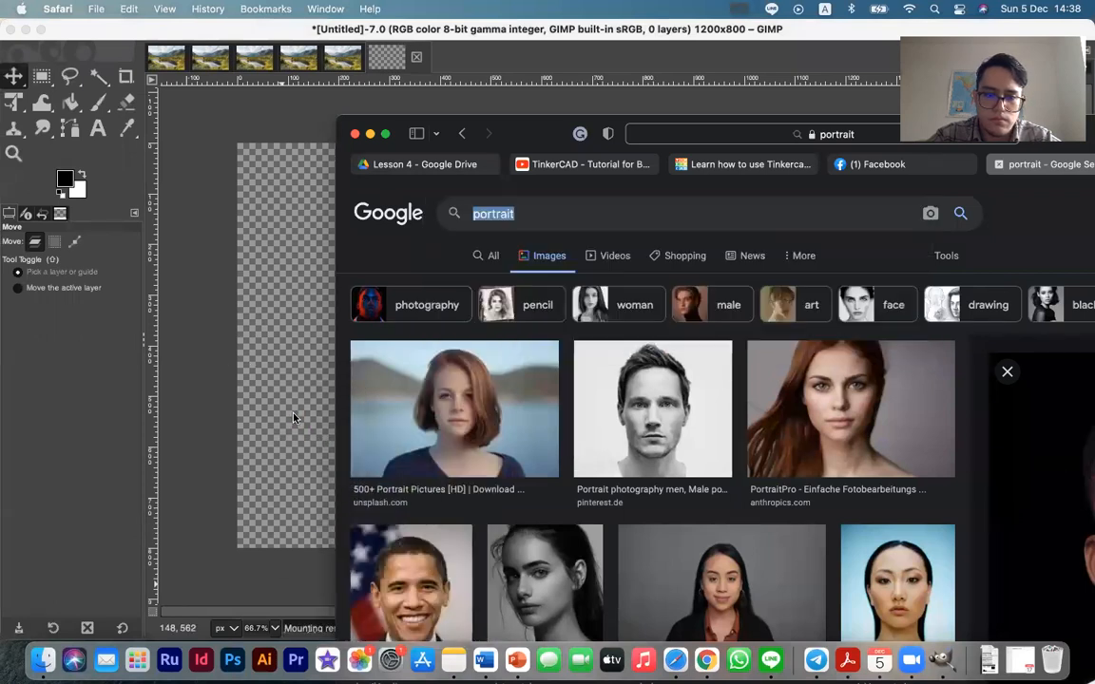
{"action": "left_click", "coordinate": [294, 416]}
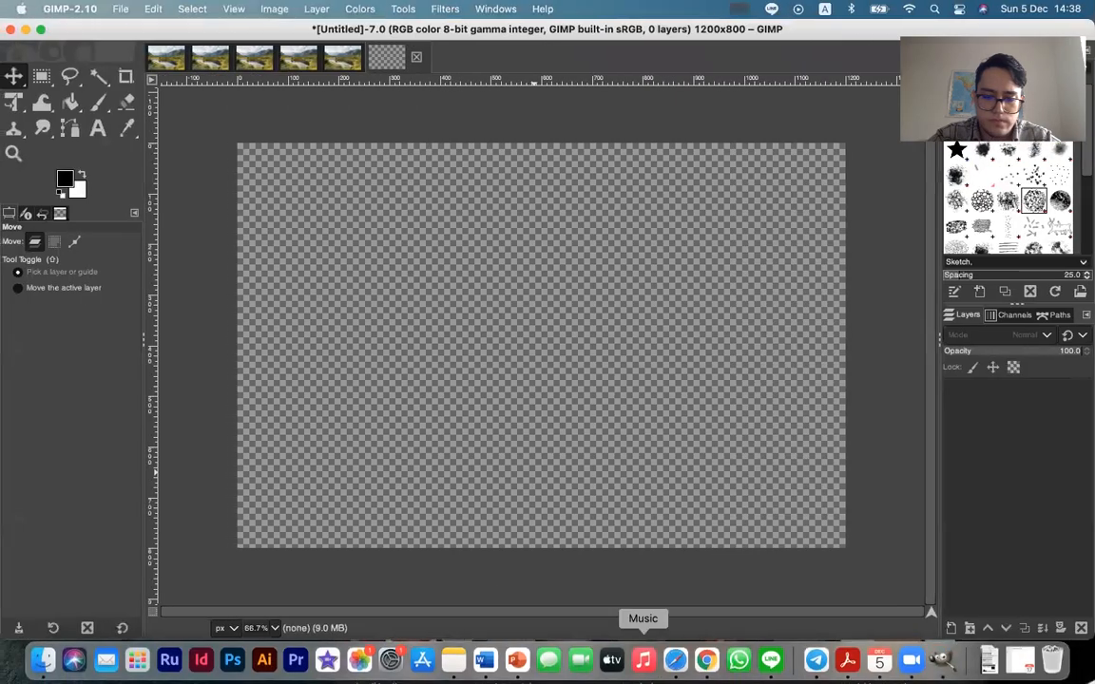
Save the previewed portrait from Safari as clone-tool-A.jpg in the S2- Lesson 4 folder
{"action": "left_click", "coordinate": [674, 659]}
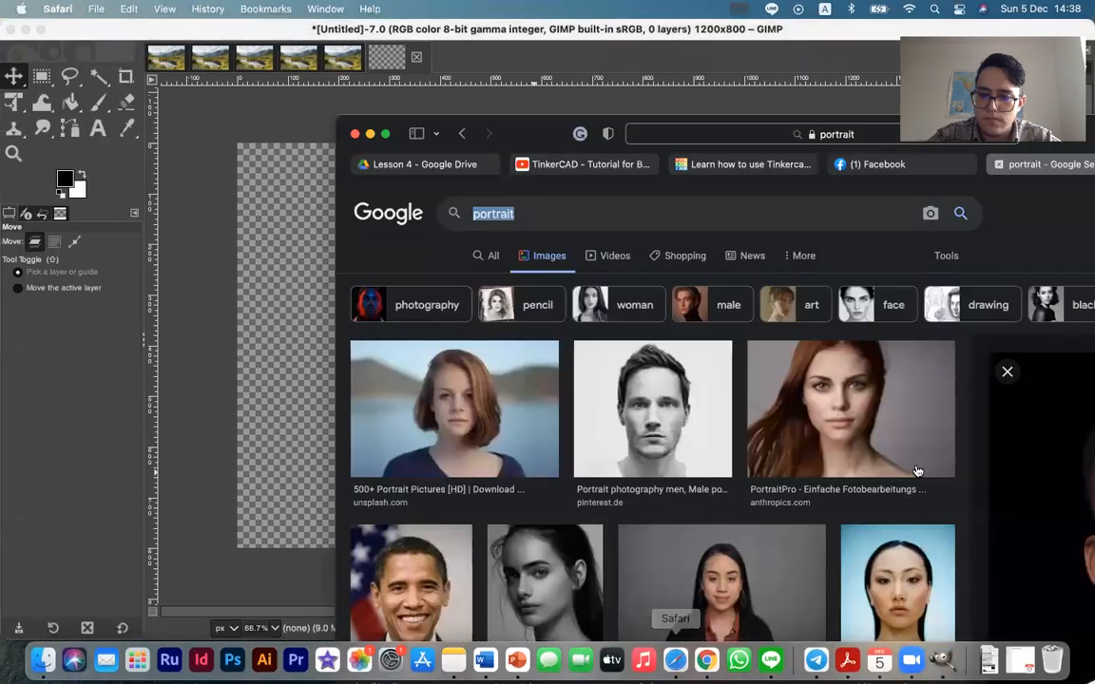
{"action": "right_click", "coordinate": [1081, 487]}
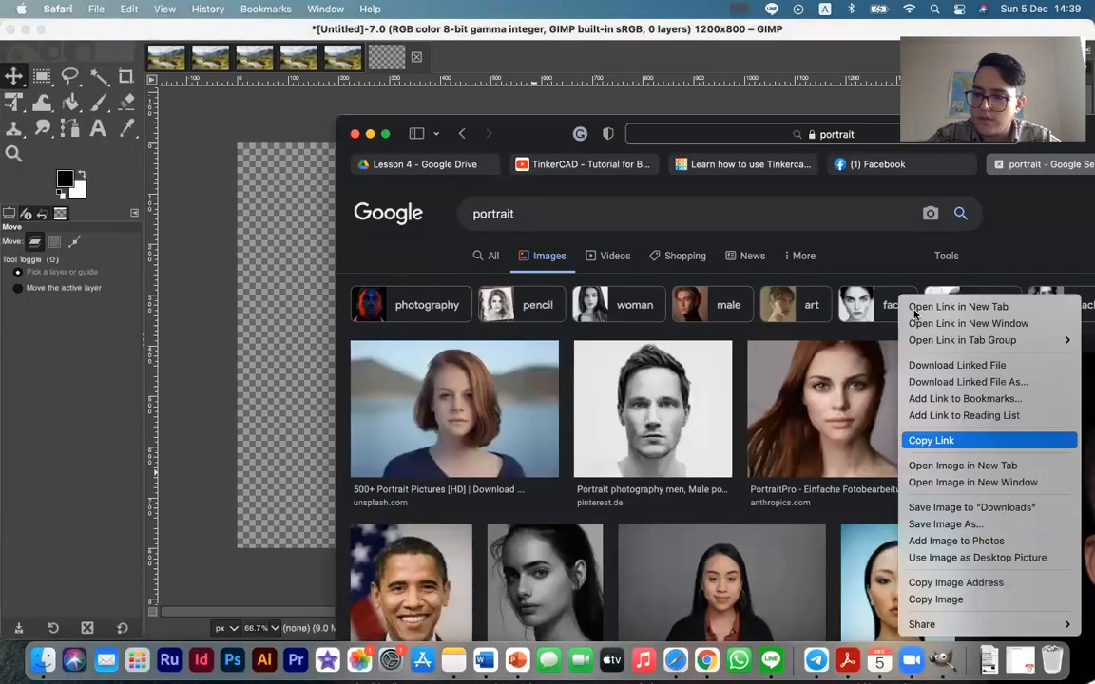
{"action": "left_click", "coordinate": [981, 525]}
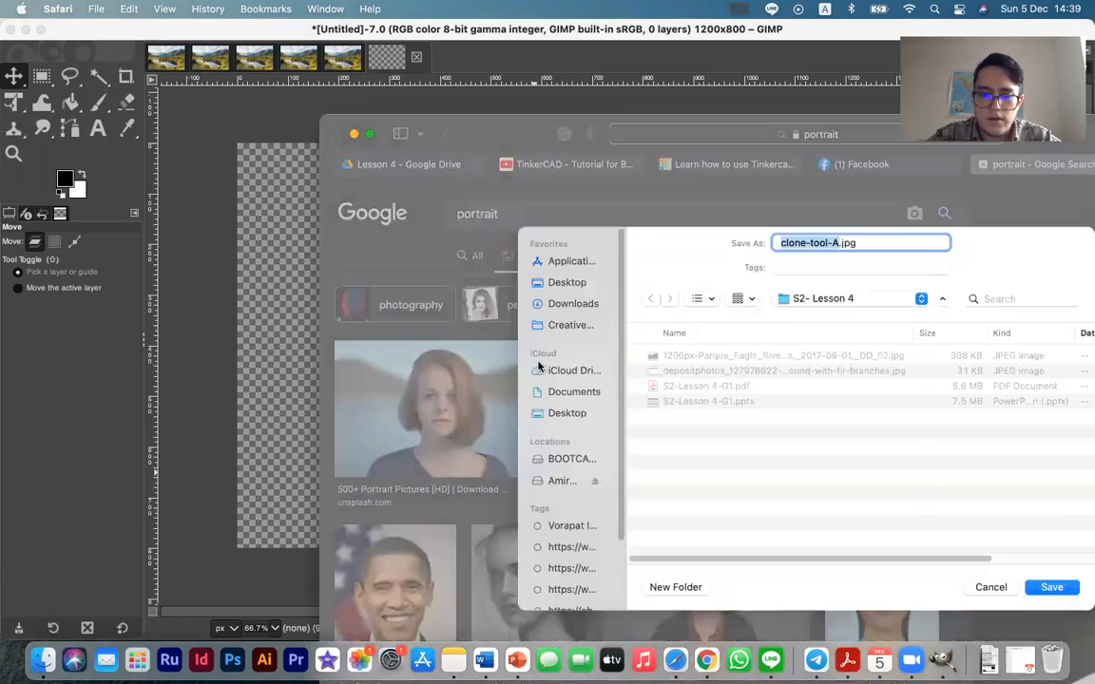
{"action": "left_click", "coordinate": [1050, 588]}
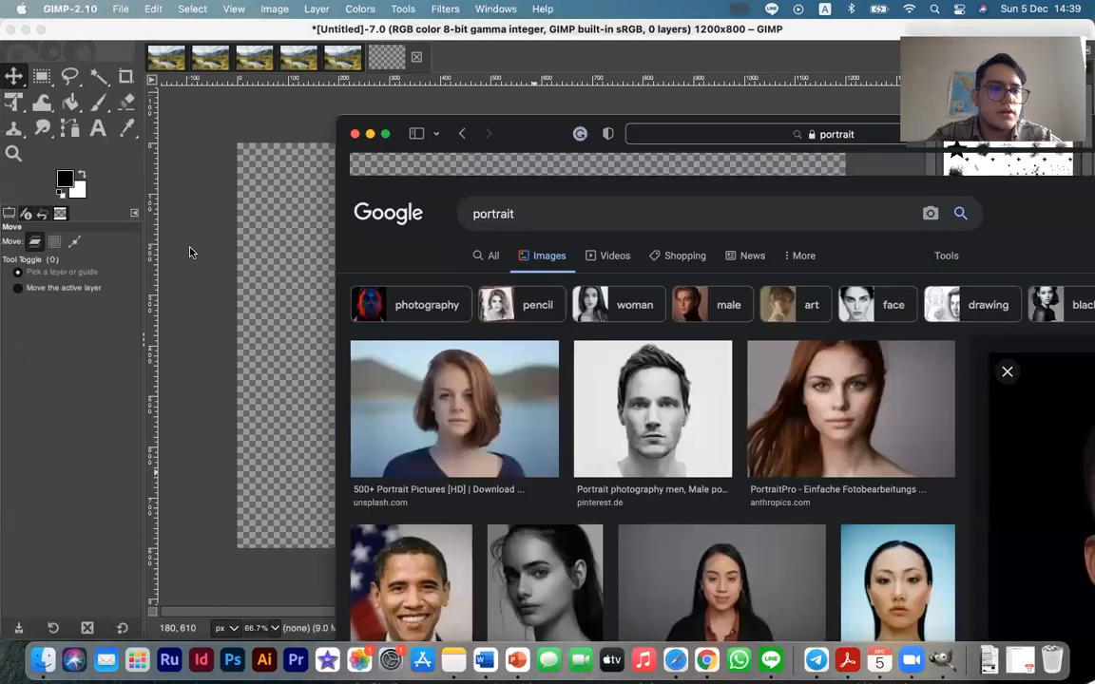
{"action": "left_click", "coordinate": [190, 249]}
{"action": "left_click", "coordinate": [120, 8]}
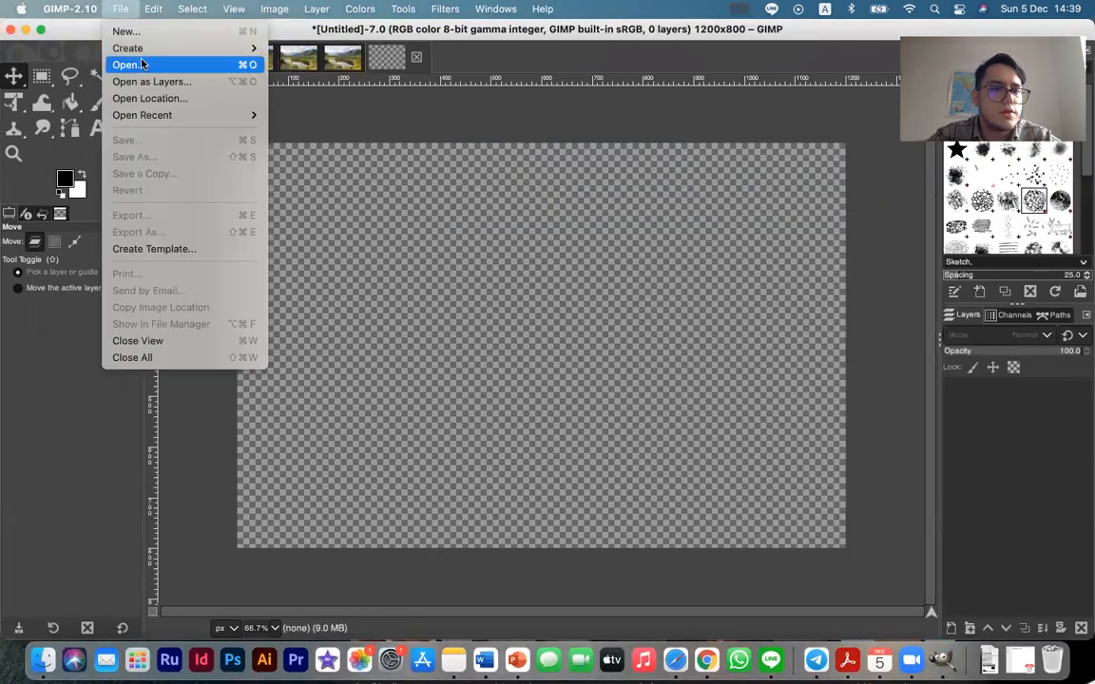
{"action": "left_click", "coordinate": [142, 64]}
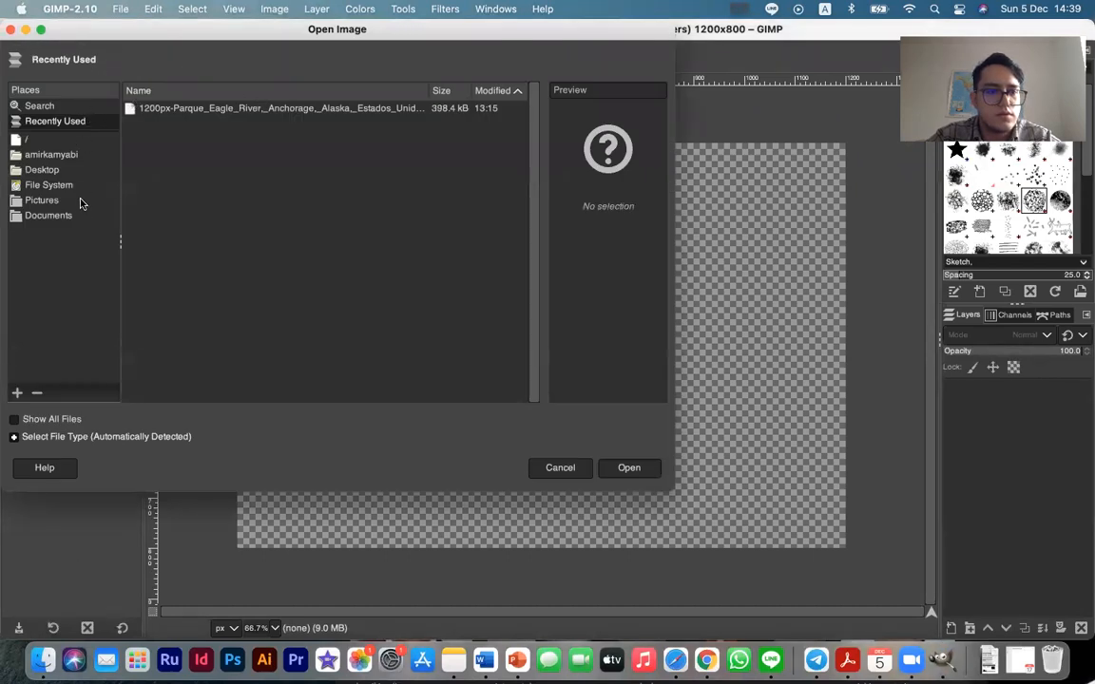
{"action": "left_click", "coordinate": [561, 468]}
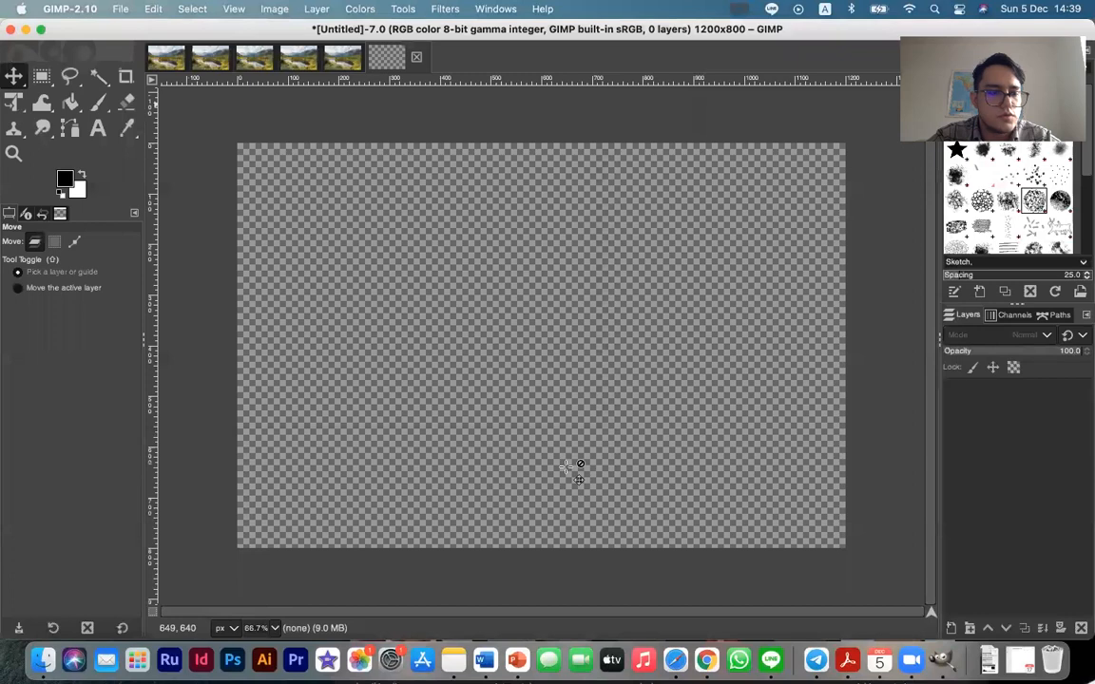
Add clone-tool-A.jpg from the Finder folder as a layer to the empty GIMP image
{"action": "left_click", "coordinate": [43, 659]}
{"action": "left_click", "coordinate": [179, 442]}
{"action": "mouse_move", "coordinate": [162, 449]}
{"action": "left_mouse_down"}
{"action": "mouse_move", "coordinate": [706, 407]}
{"action": "mouse_move", "coordinate": [708, 458]}
{"action": "left_mouse_up"}
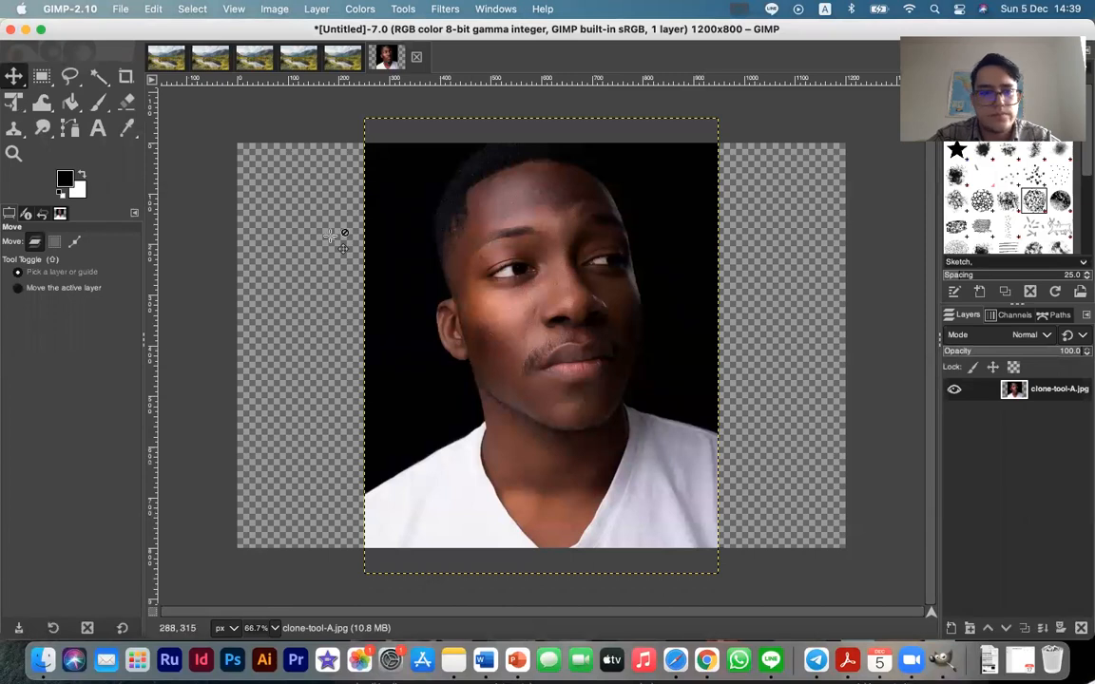
Quit GIMP and discard the unsaved changes in all open images
{"action": "left_click", "coordinate": [120, 9]}
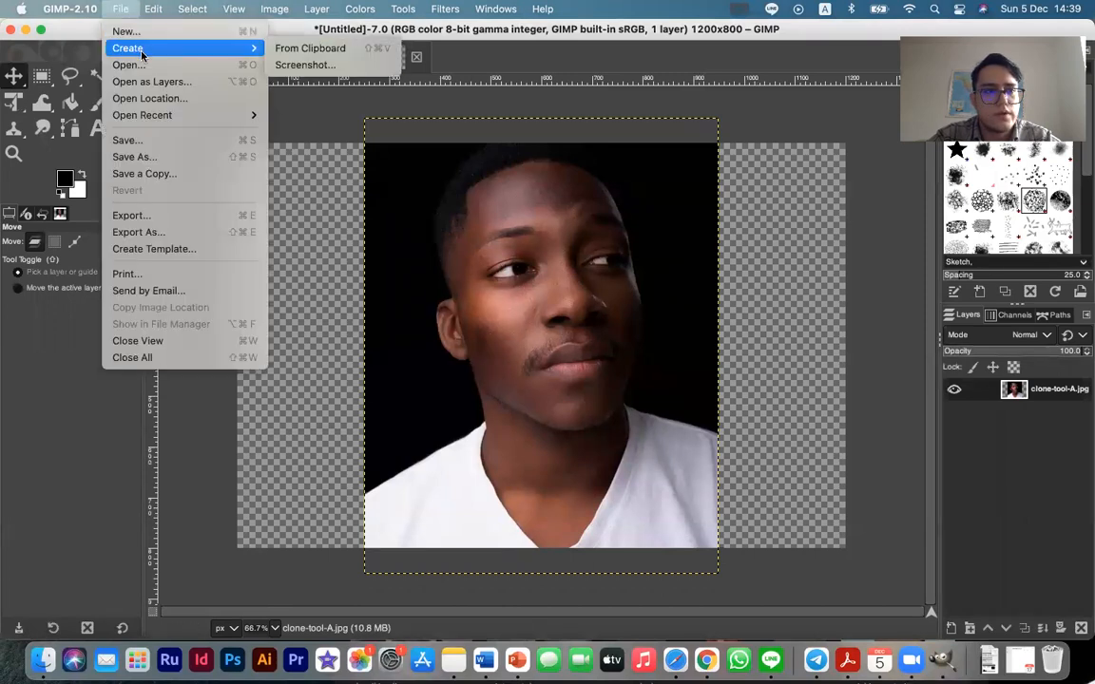
{"action": "left_click", "coordinate": [9, 31]}
{"action": "left_click", "coordinate": [9, 32]}
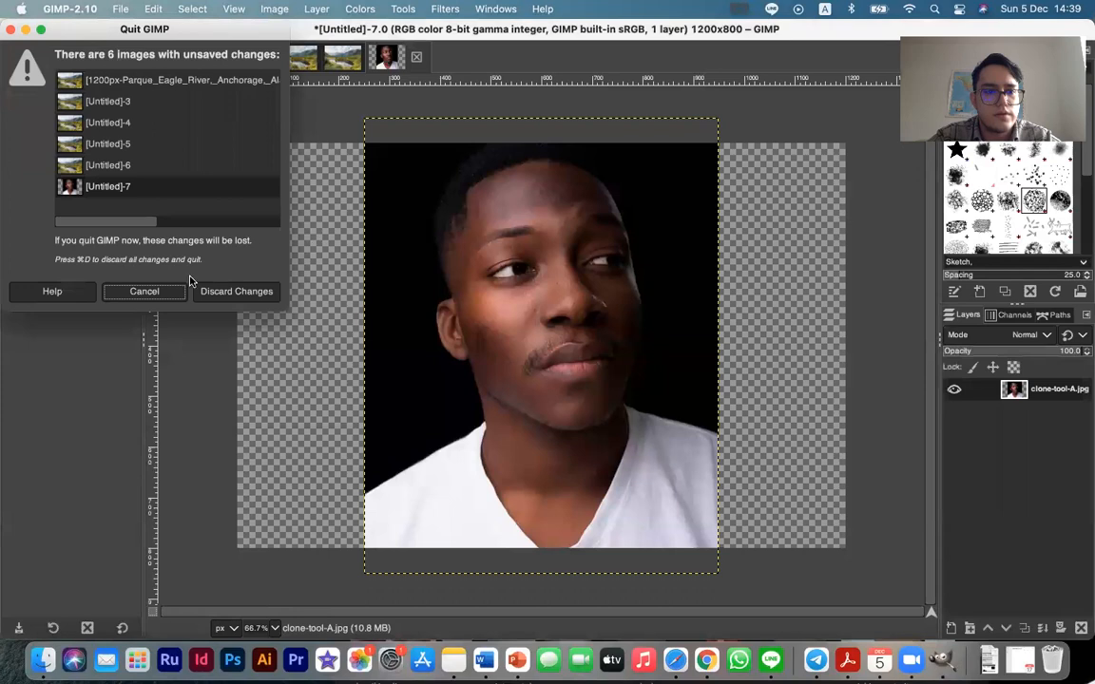
{"action": "left_click", "coordinate": [218, 292]}
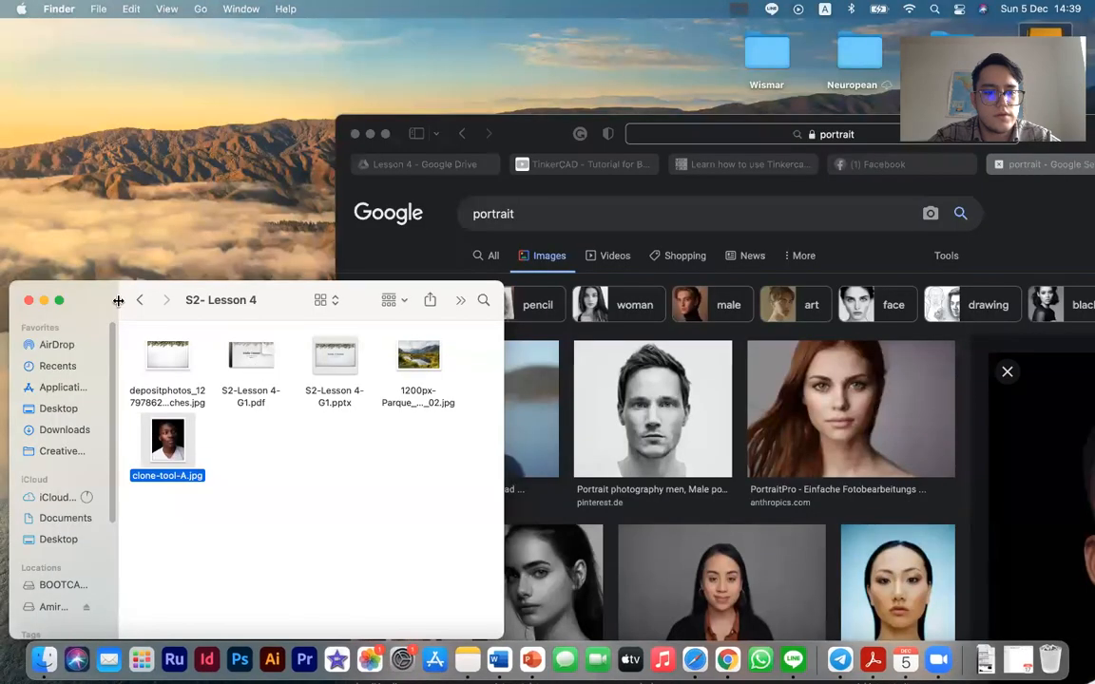
Relaunch GIMP-2.10 and open clone-tool-A.jpg from the S2- Lesson 4 folder as its own image
{"action": "left_click", "coordinate": [933, 9]}
{"action": "type", "text": "gim"}
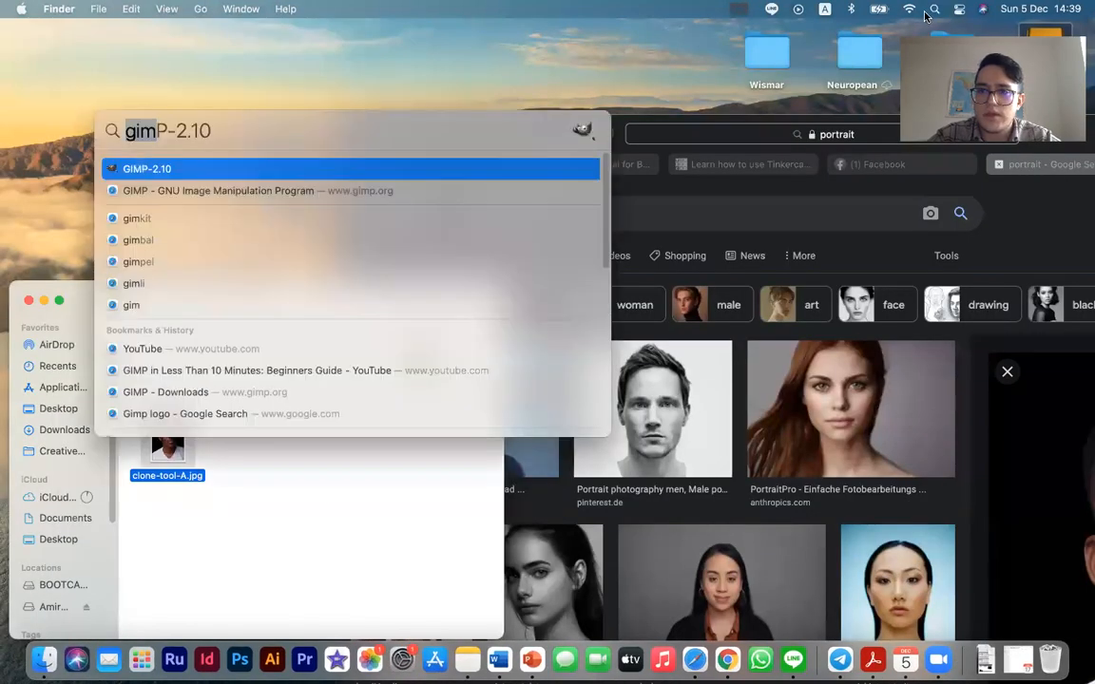
{"action": "left_click", "coordinate": [269, 178]}
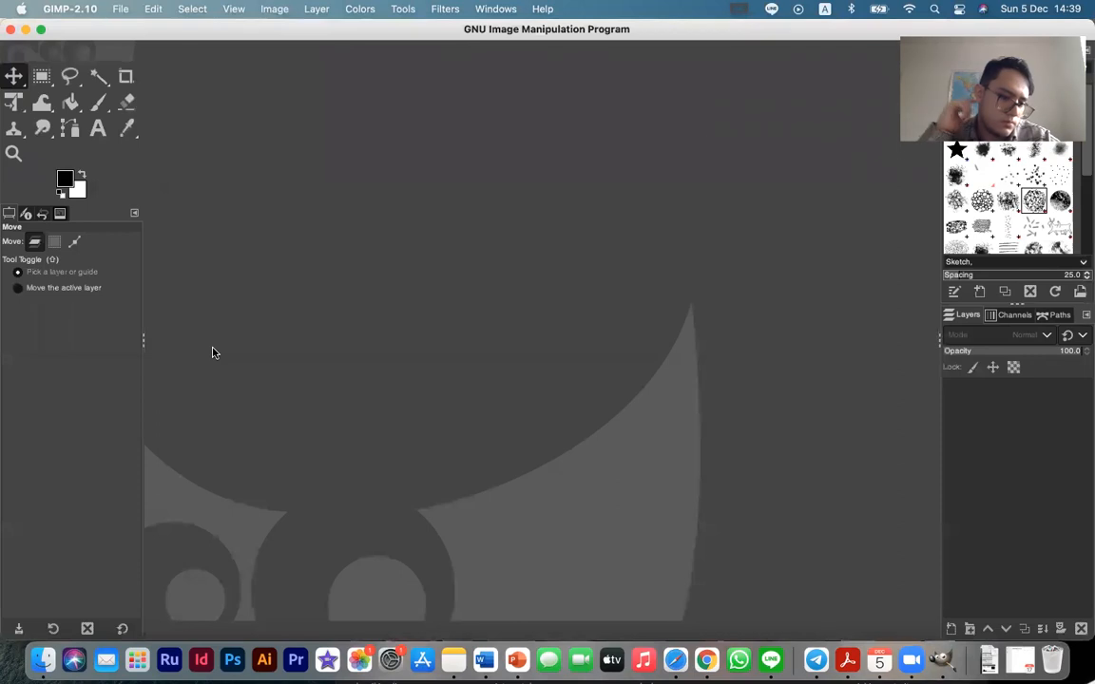
{"action": "left_click", "coordinate": [43, 659]}
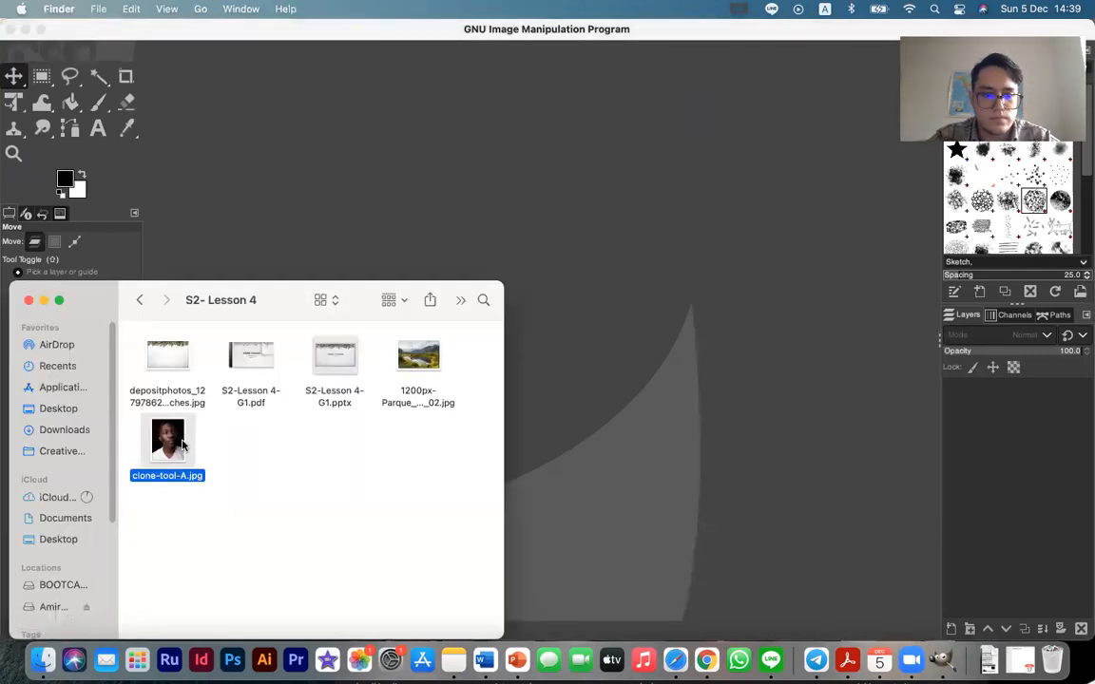
{"action": "left_click_drag", "start_coordinate": [679, 360], "coordinate": [654, 411]}
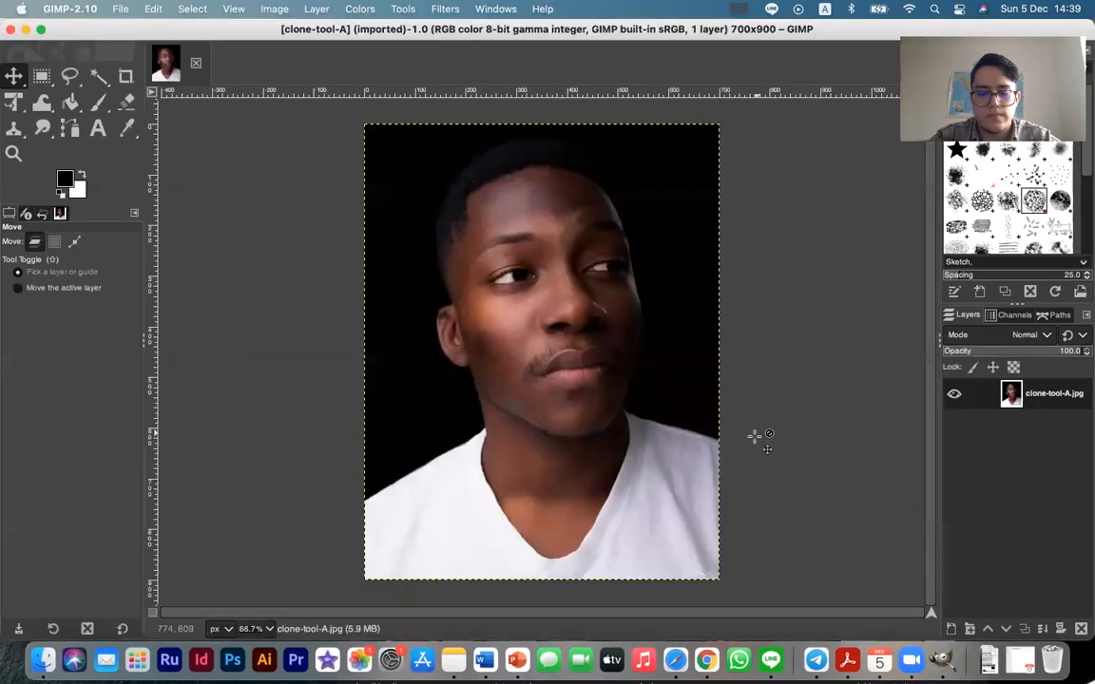
Select the black background around the portrait with the Fuzzy Select tool at a threshold of 15
{"action": "left_click", "coordinate": [99, 76]}
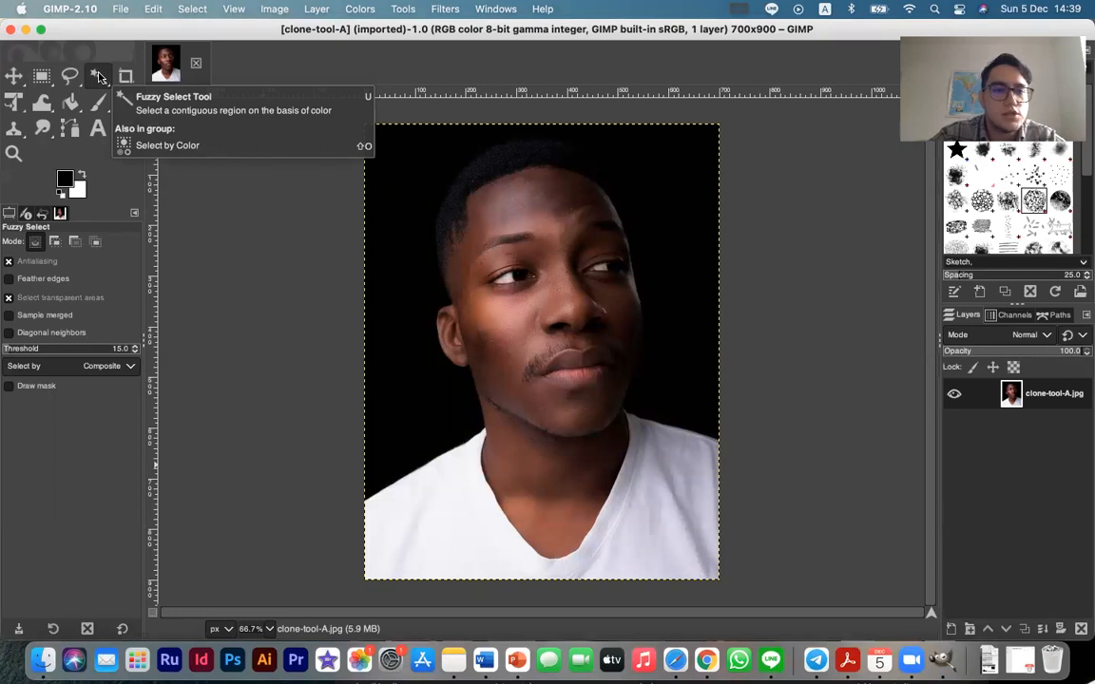
{"action": "left_click", "coordinate": [418, 237]}
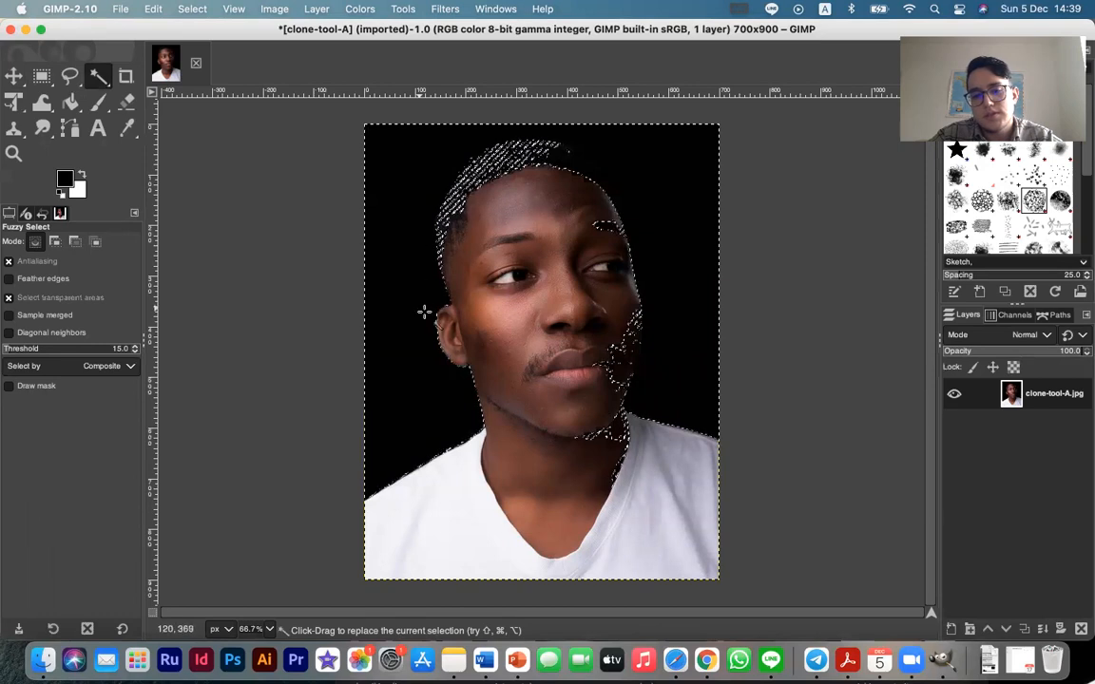
{"action": "left_click", "coordinate": [44, 78]}
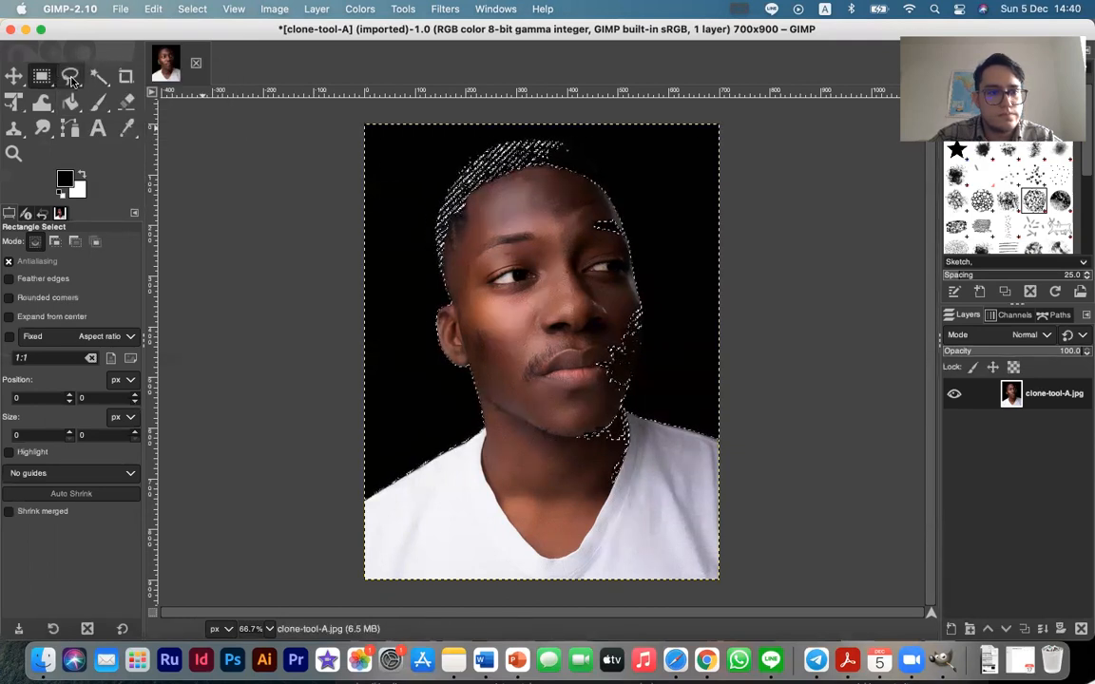
{"action": "mouse_move", "coordinate": [95, 83]}
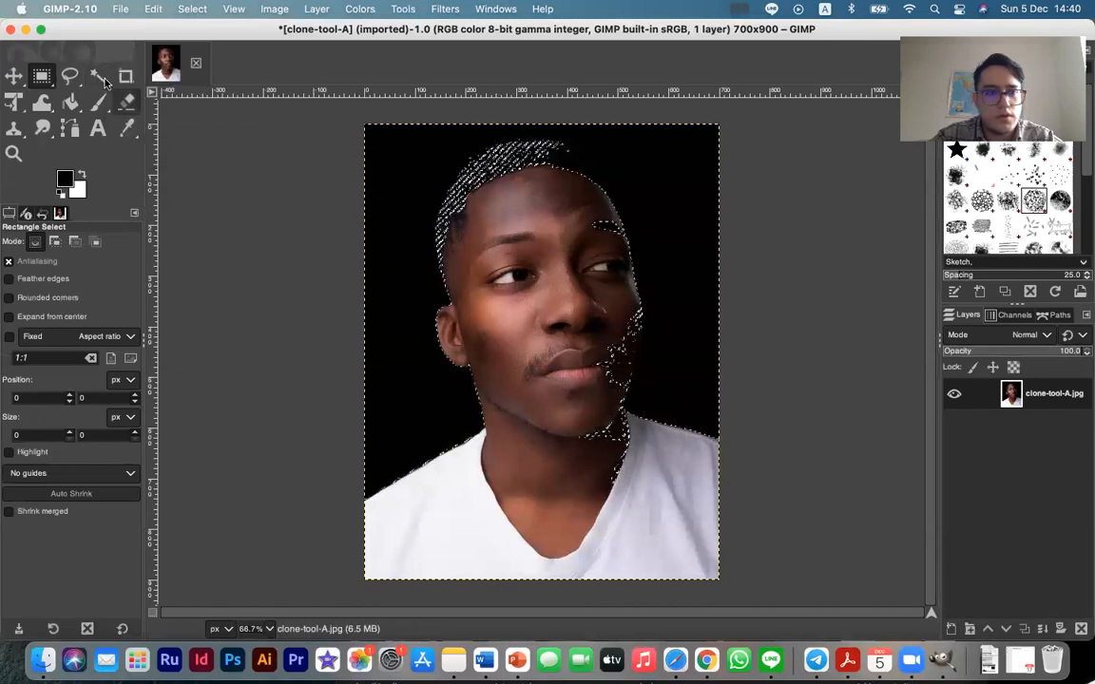
Outline the dark background around the head with the Free Select tool, complete the selection and duplicate the image
{"action": "left_click", "coordinate": [75, 80]}
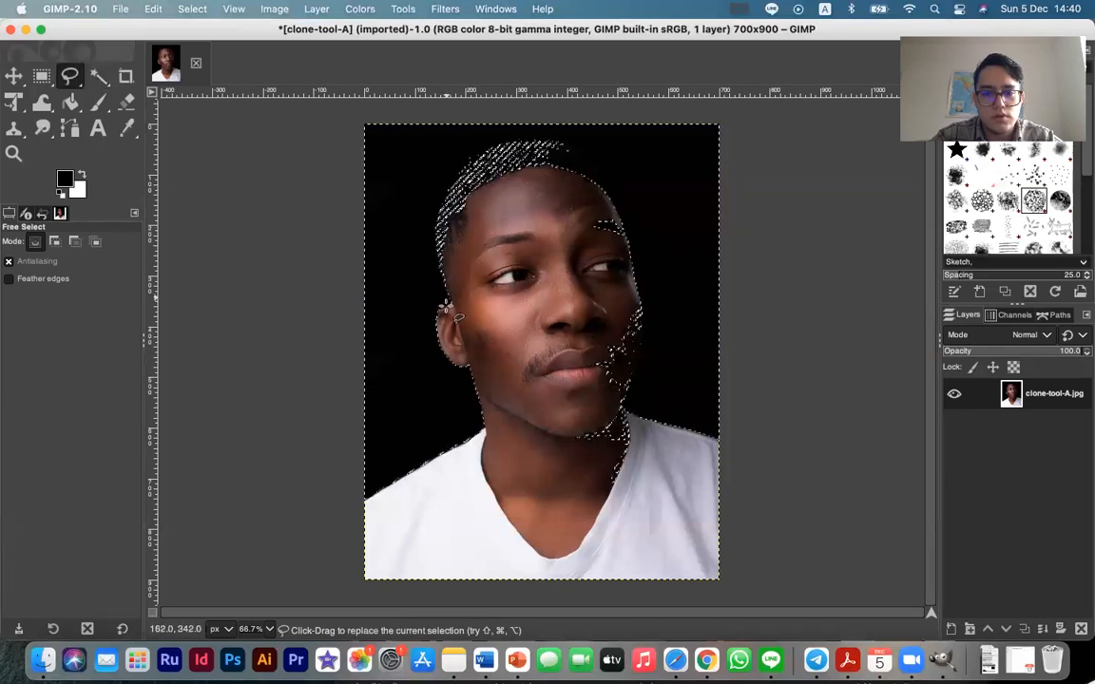
{"action": "left_click", "coordinate": [449, 179]}
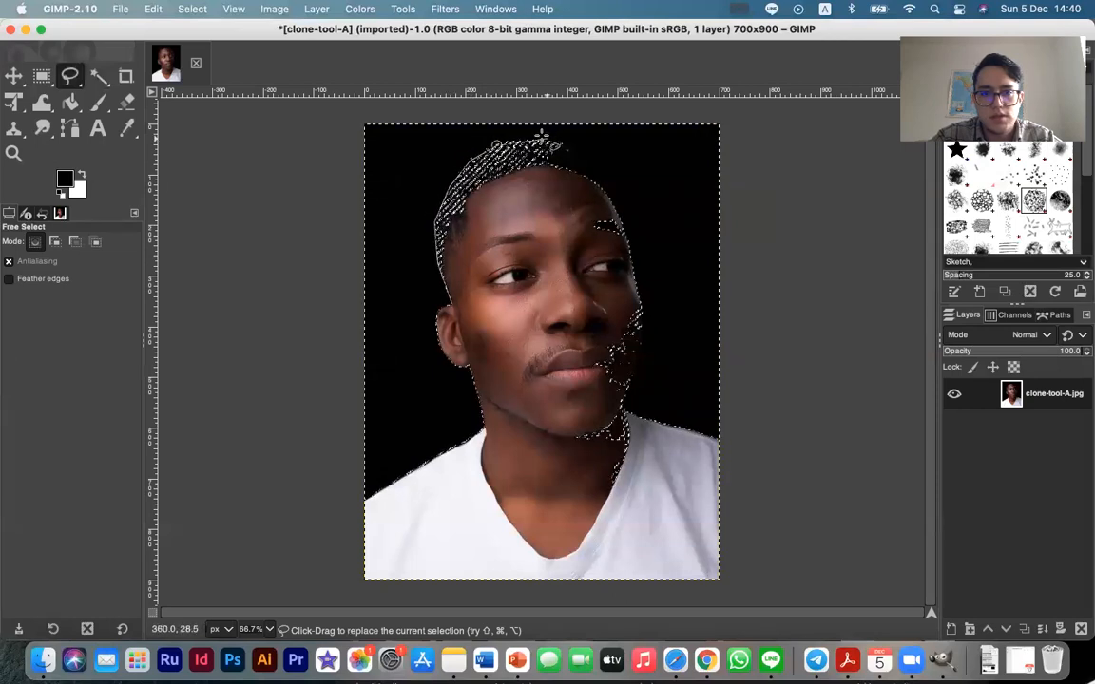
{"action": "left_click", "coordinate": [591, 164]}
{"action": "left_click", "coordinate": [620, 221]}
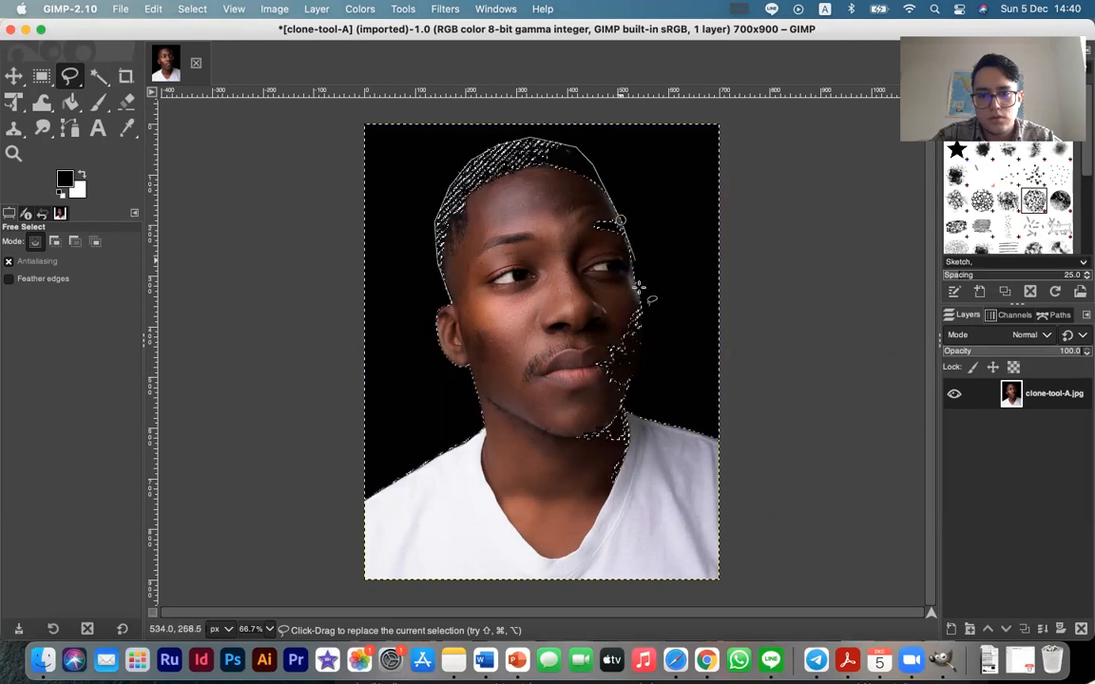
{"action": "left_click", "coordinate": [641, 301]}
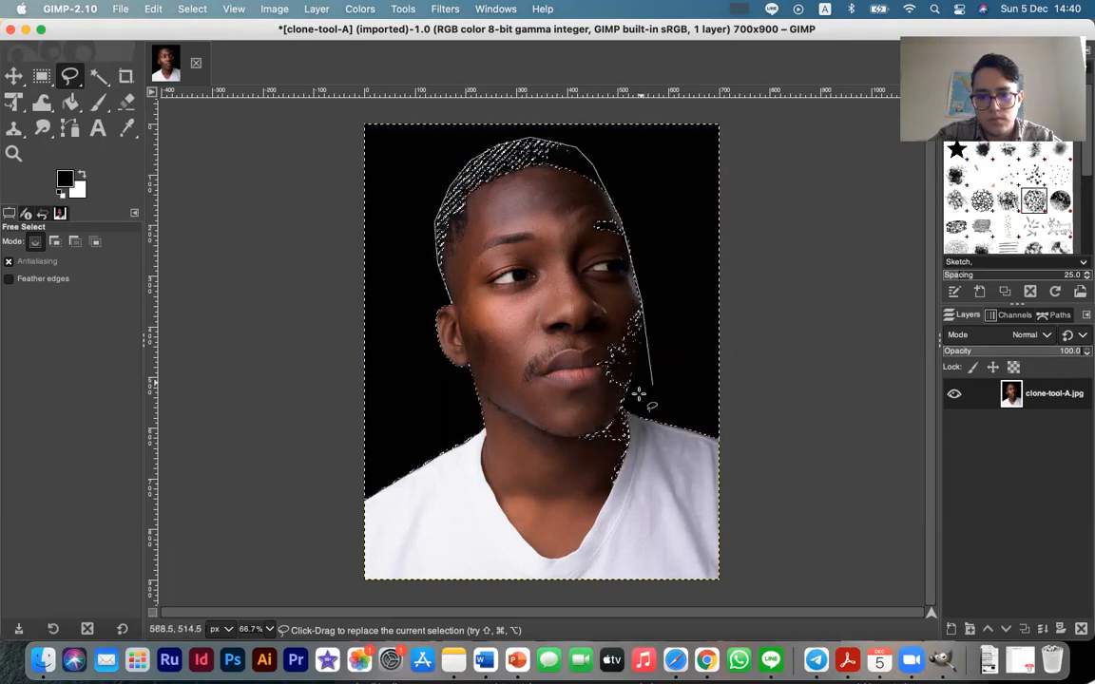
{"action": "left_click", "coordinate": [643, 323]}
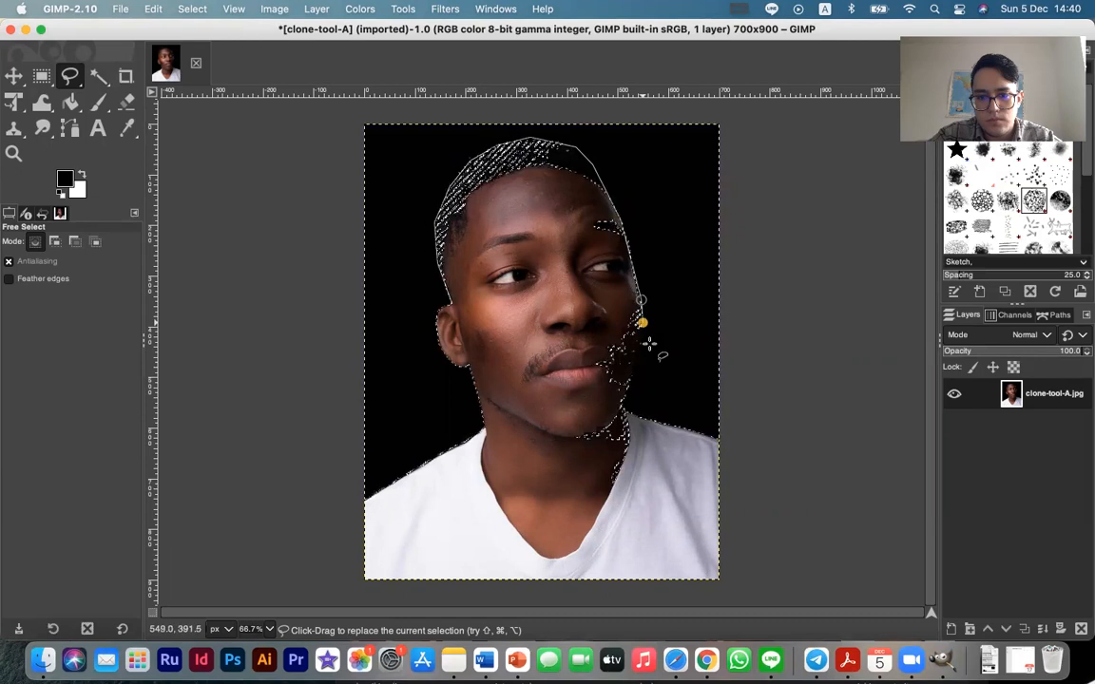
{"action": "left_click", "coordinate": [656, 419]}
{"action": "left_click", "coordinate": [691, 302]}
{"action": "left_click", "coordinate": [657, 190]}
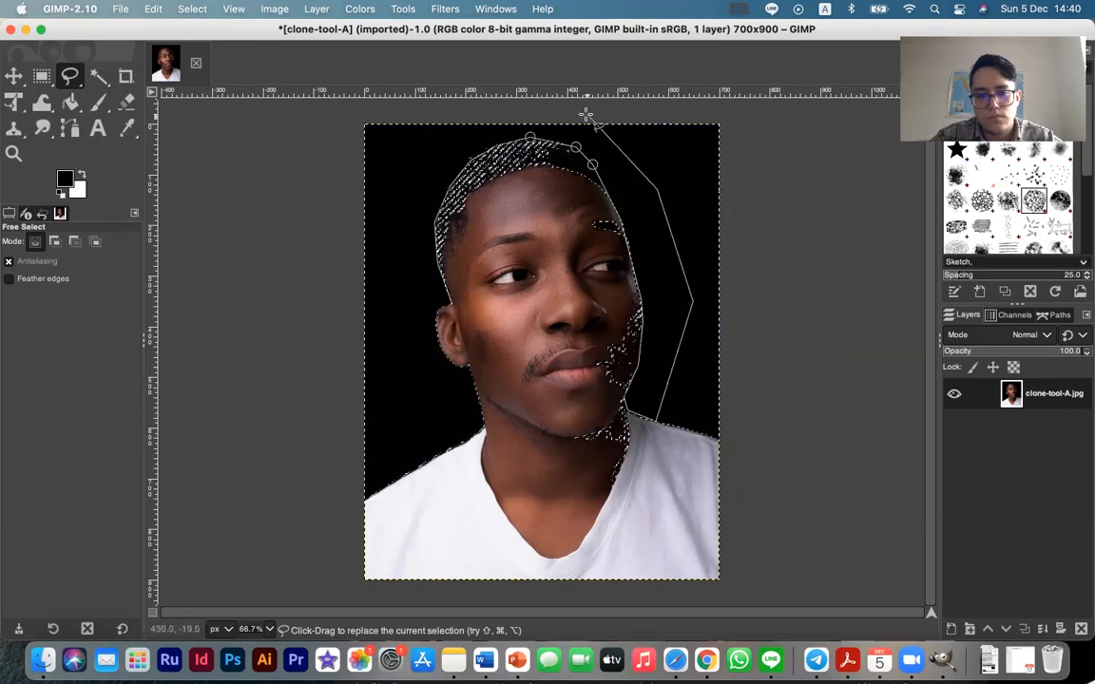
{"action": "left_click", "coordinate": [425, 117]}
{"action": "left_click", "coordinate": [429, 402]}
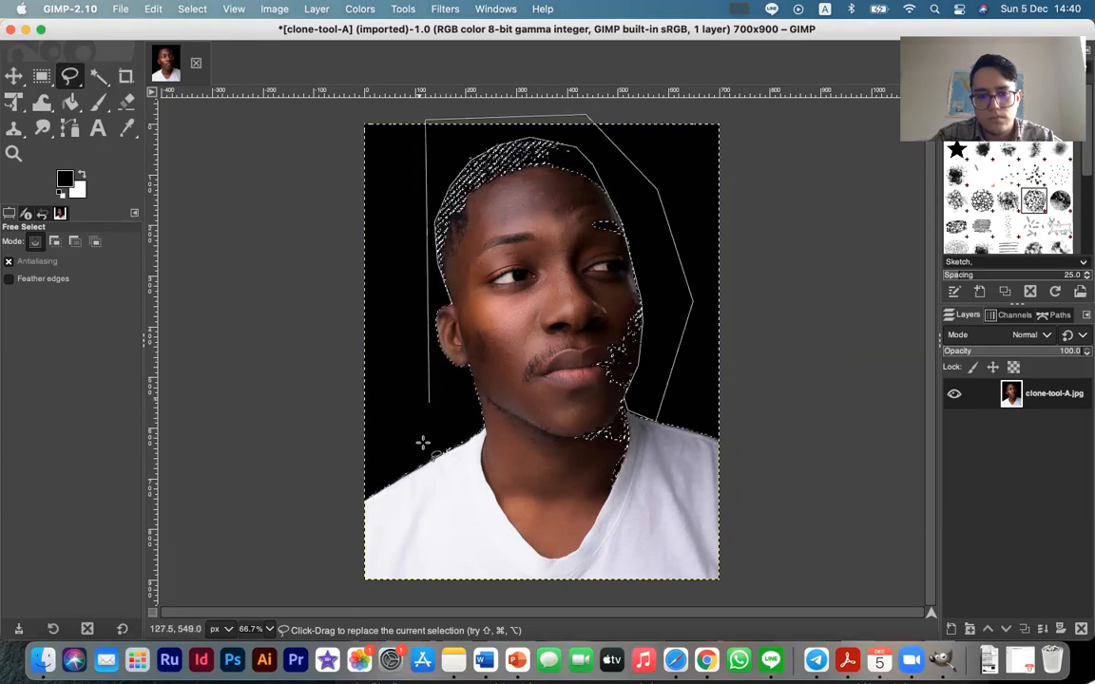
{"action": "left_click", "coordinate": [421, 448]}
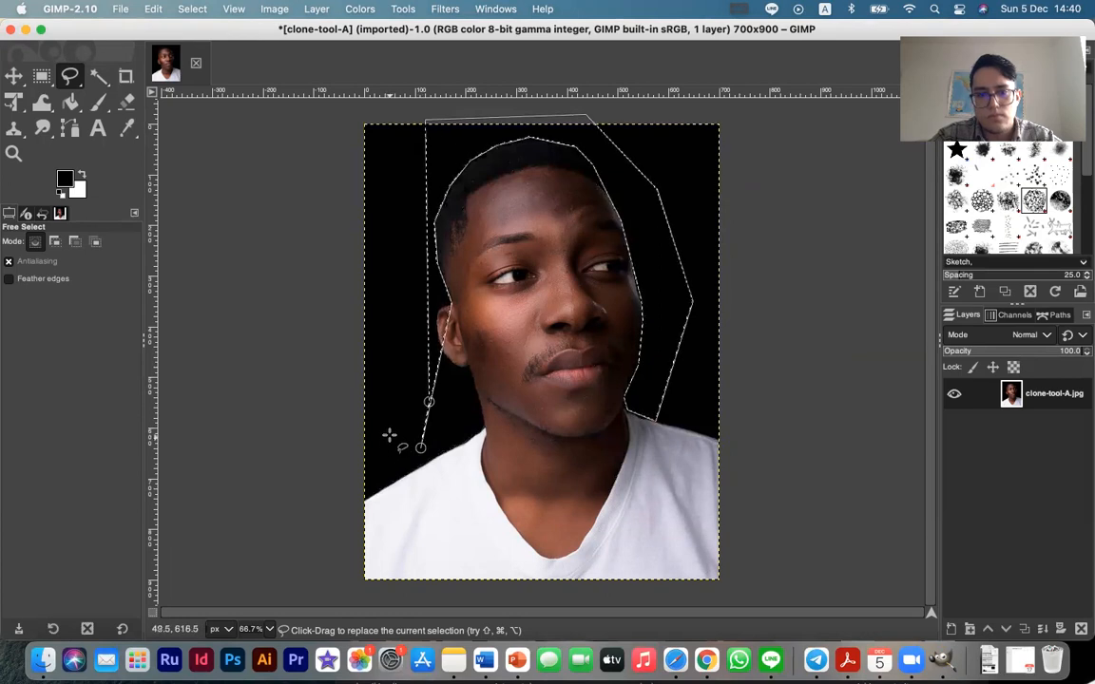
{"action": "key", "text": "Return"}
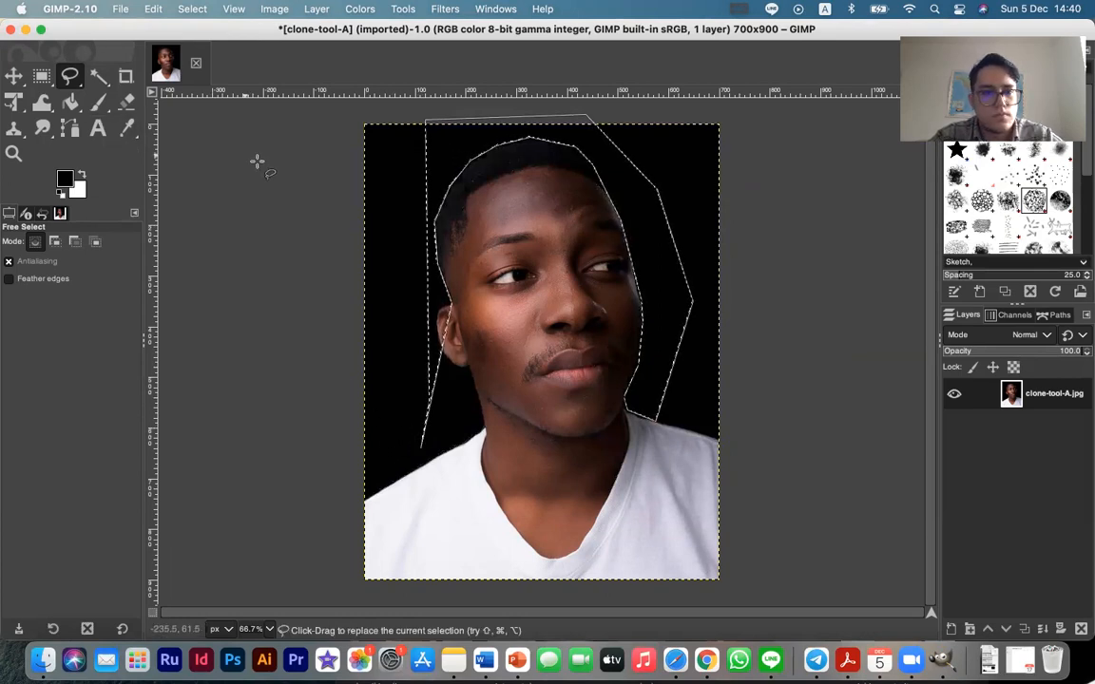
{"action": "key", "text": "ctrl+d"}
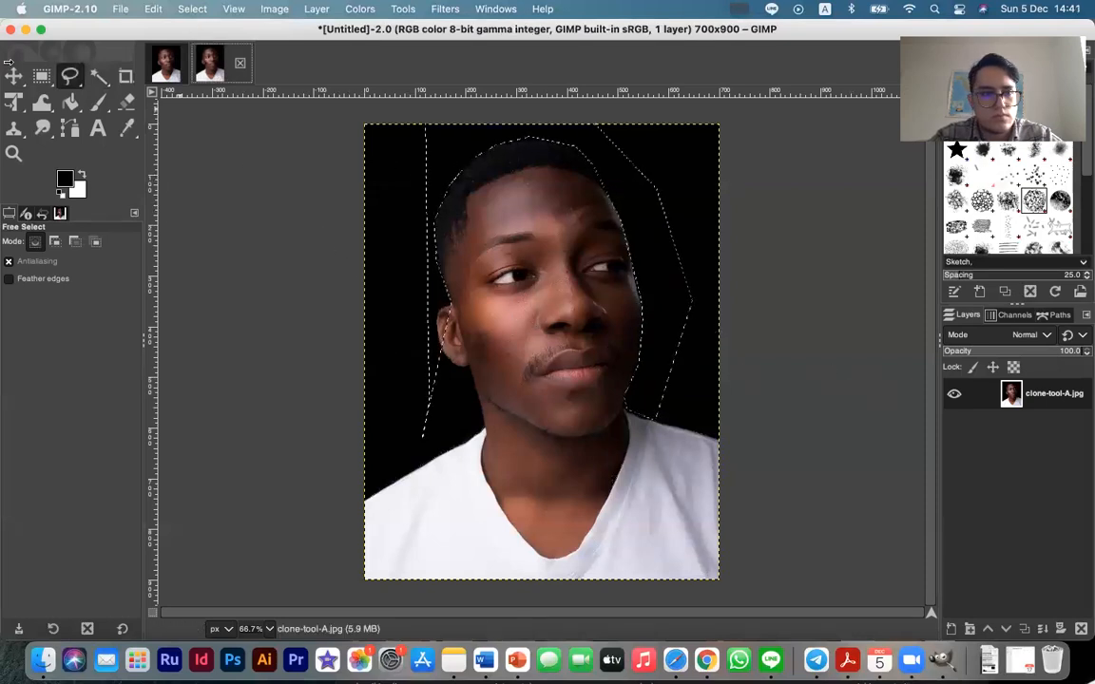
Try to move the portrait in the duplicated image with the Move tool, and undo the moves
{"action": "key", "text": "m"}
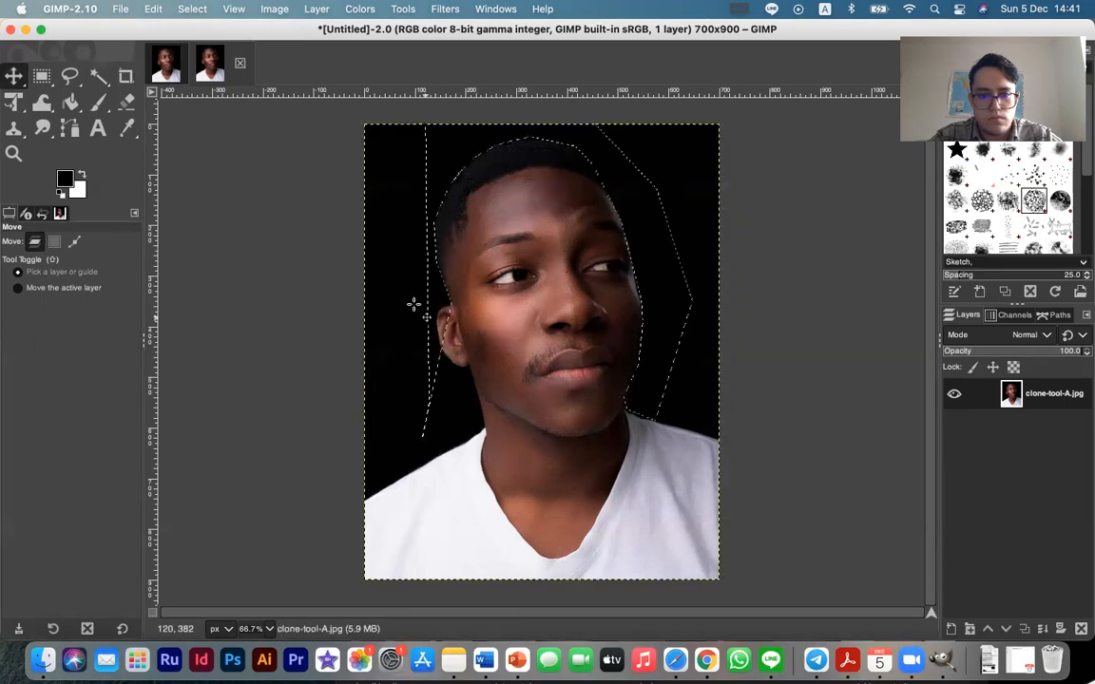
{"action": "left_click_drag", "start_coordinate": [435, 320], "coordinate": [631, 434]}
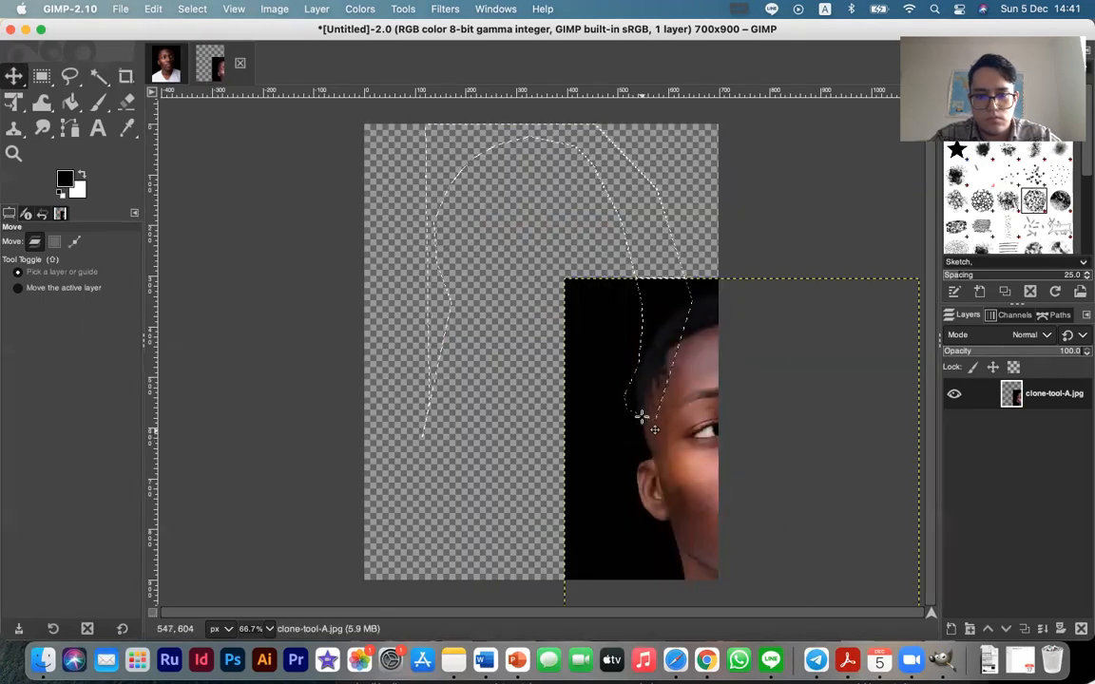
{"action": "key", "text": "super+z"}
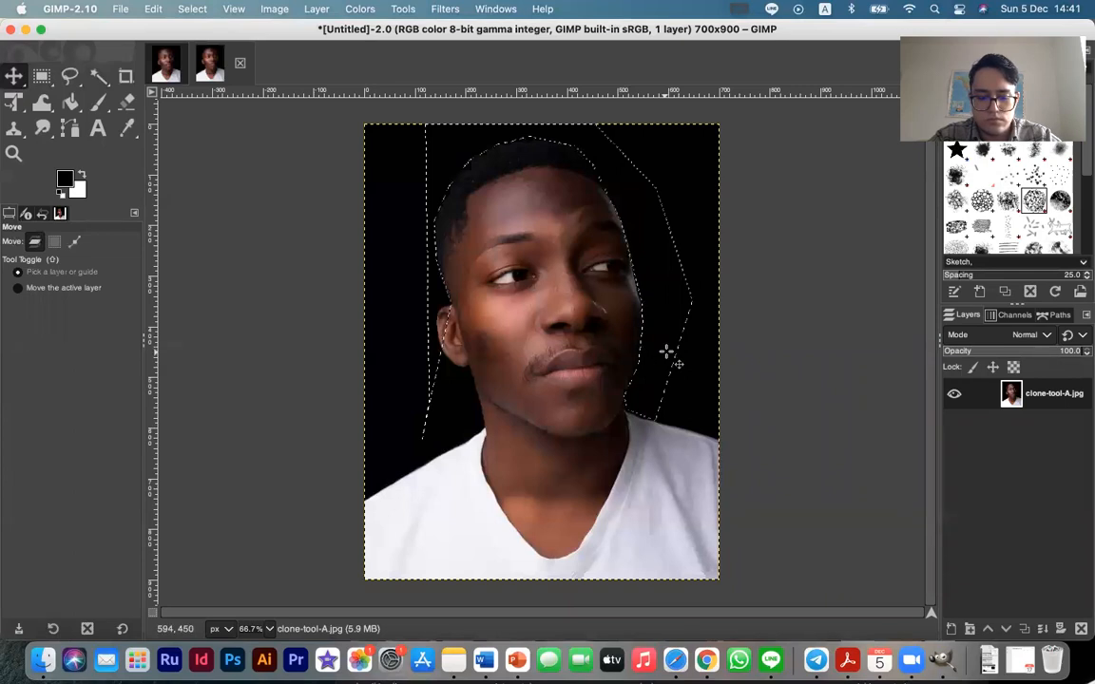
{"action": "key", "text": "super"}
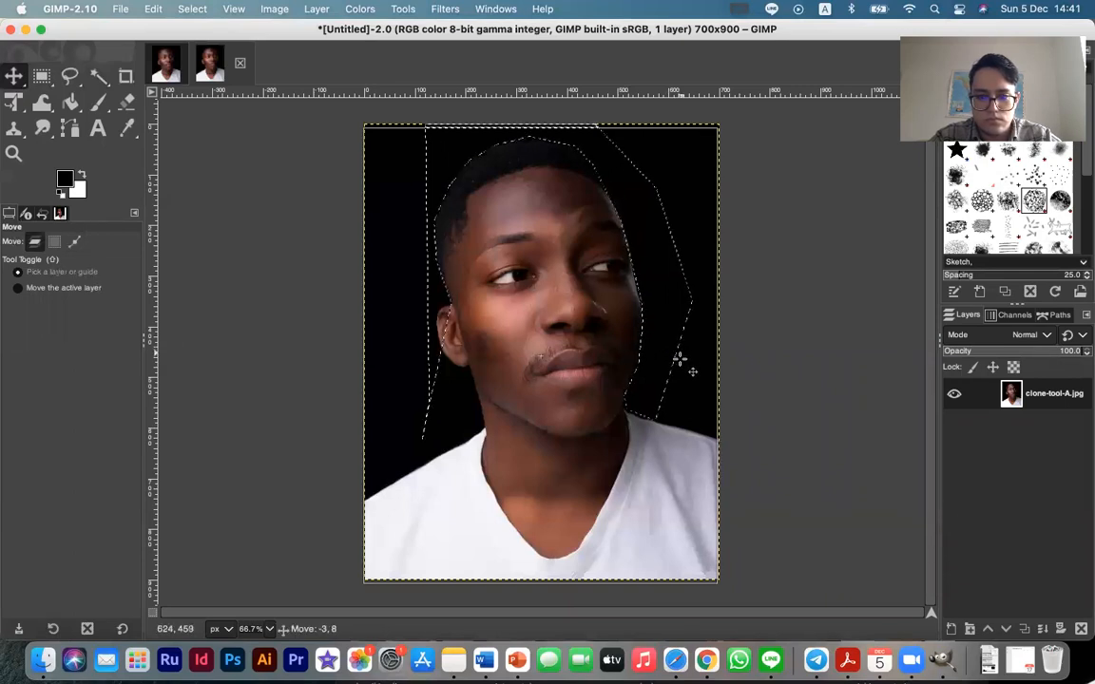
{"action": "left_click_drag", "start_coordinate": [680, 355], "coordinate": [686, 330]}
{"action": "key", "text": "super+z"}
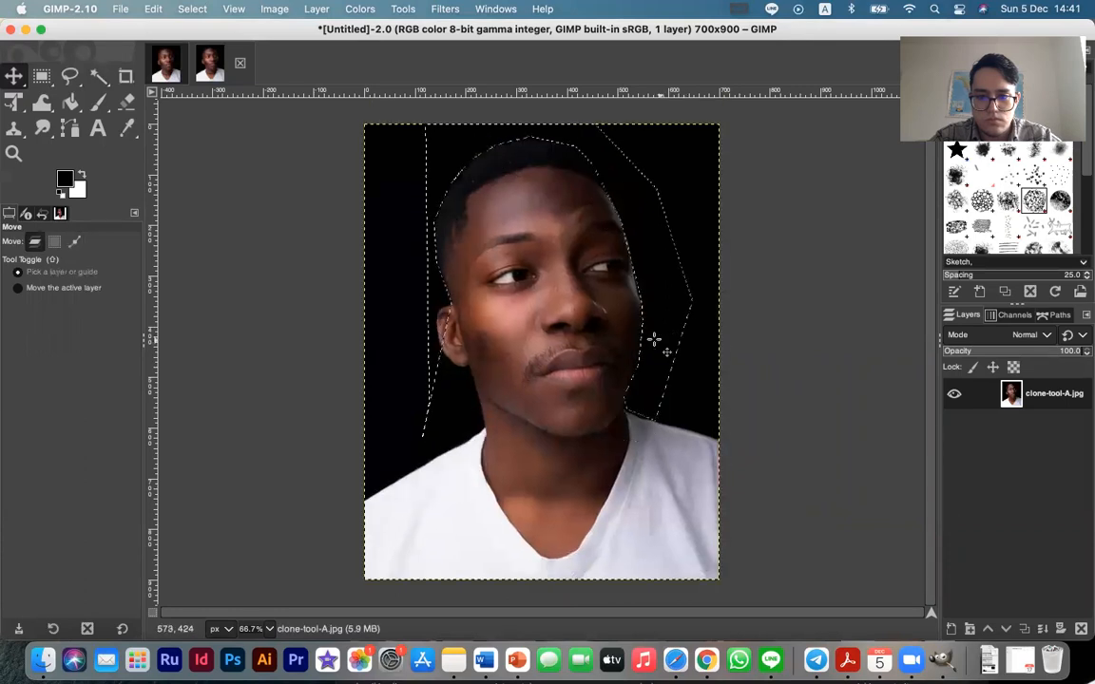
{"action": "right_click", "coordinate": [646, 335]}
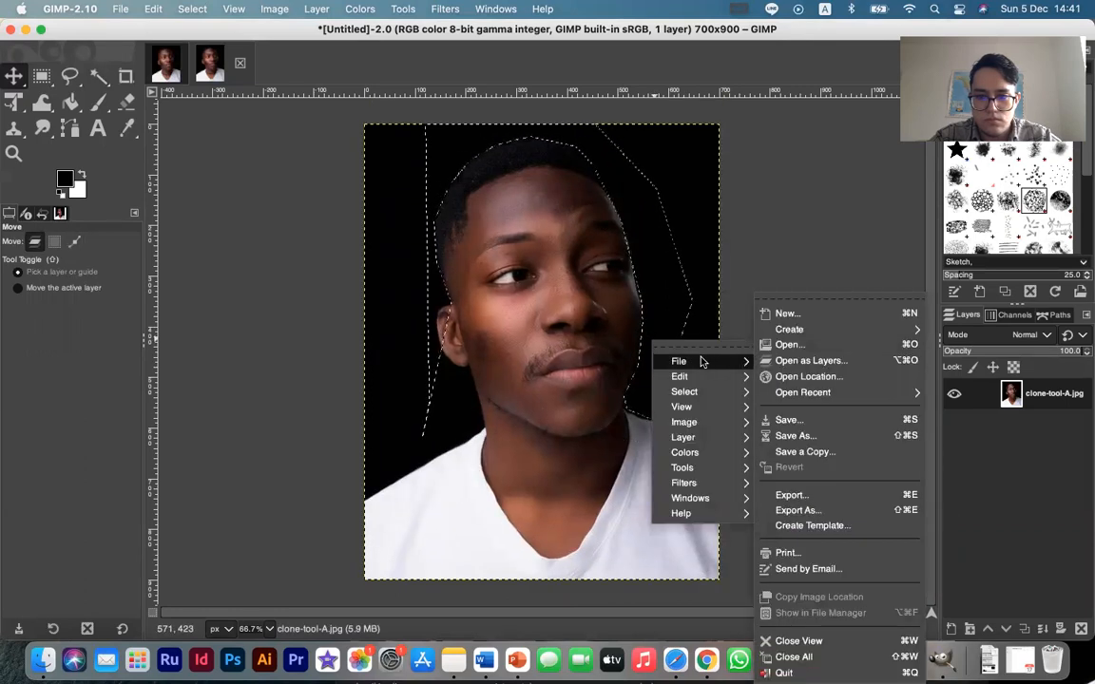
{"action": "left_click", "coordinate": [465, 311]}
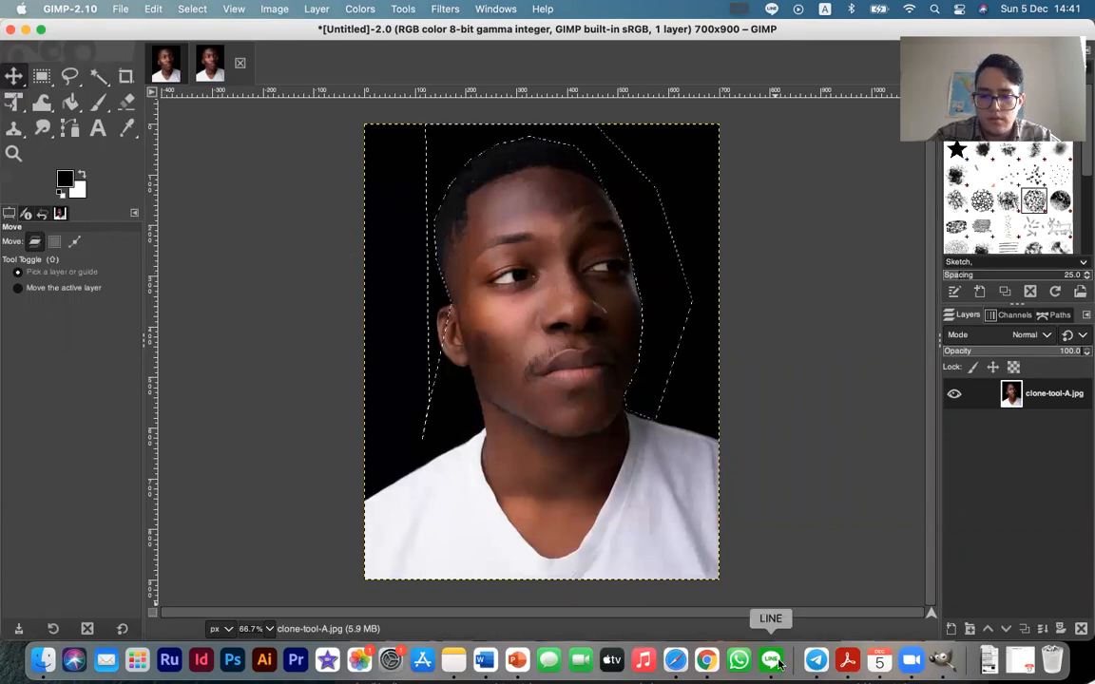
Switch to Safari and preview the portrait of the long-haired woman in a black jacket from the portrait image results
{"action": "key", "text": "ctrl+Right"}
{"action": "key", "text": "ctrl+Left"}
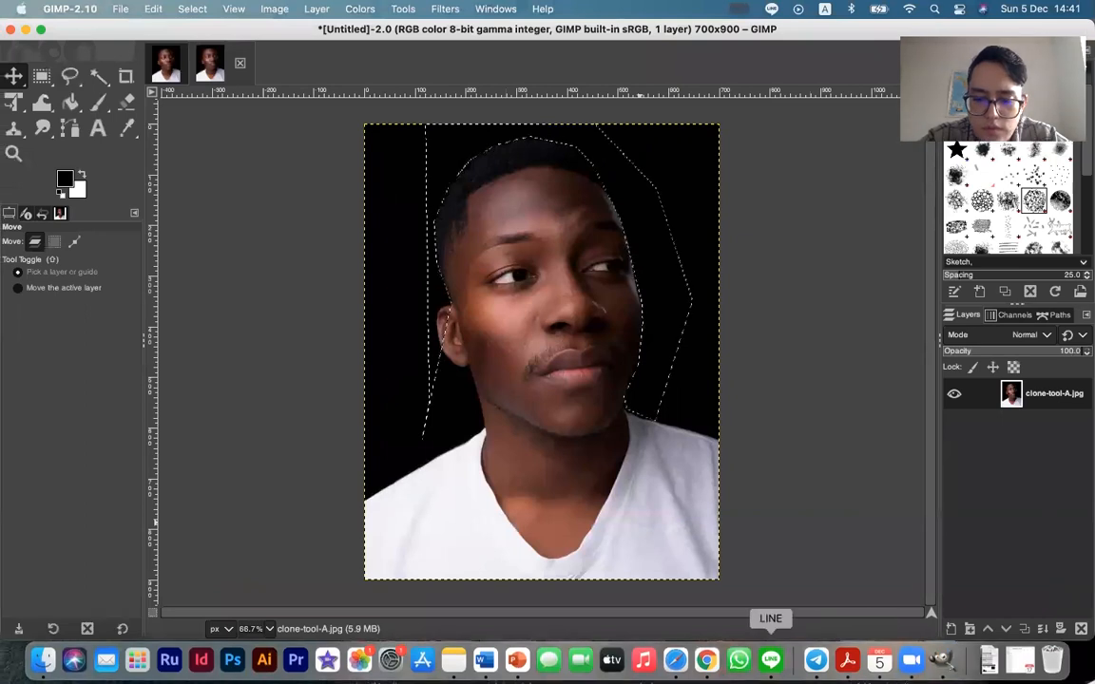
{"action": "left_click", "coordinate": [674, 658]}
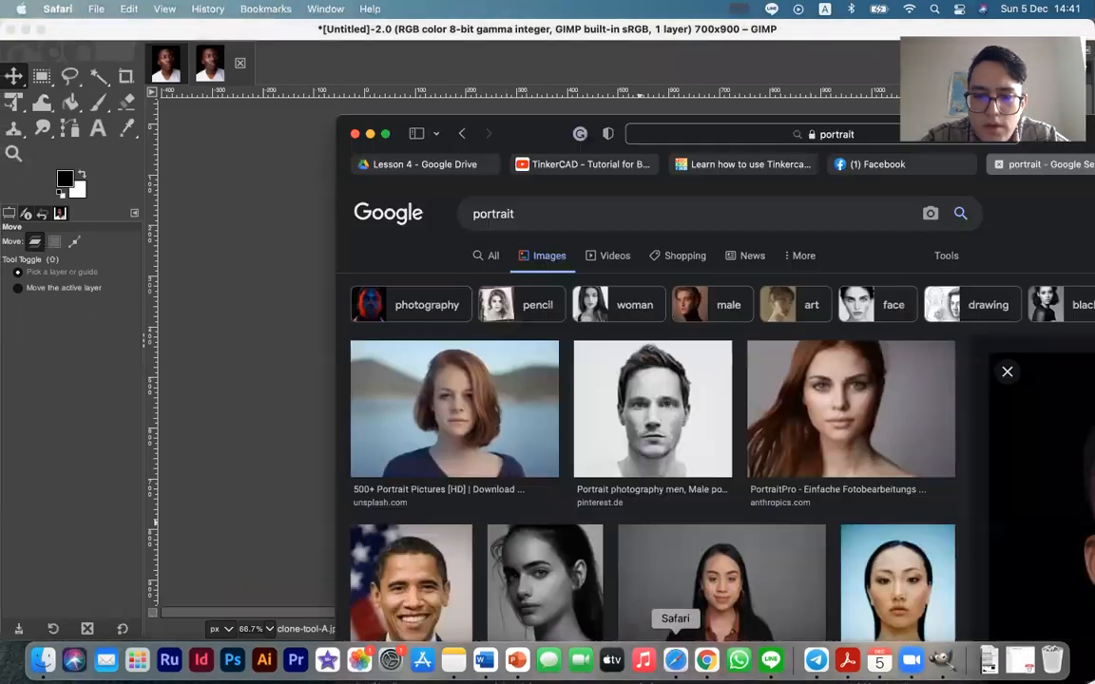
{"action": "scroll", "coordinate": [570, 409], "scroll_direction": "down", "scroll_amount": 10}
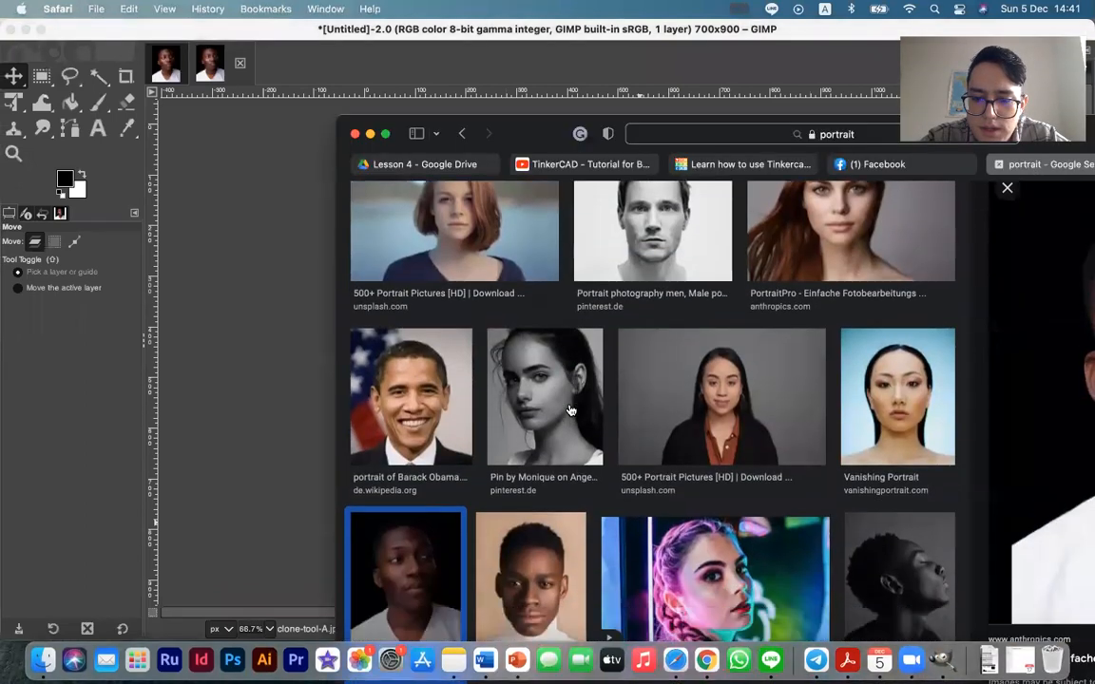
{"action": "scroll", "coordinate": [569, 409], "scroll_direction": "down", "scroll_amount": 1}
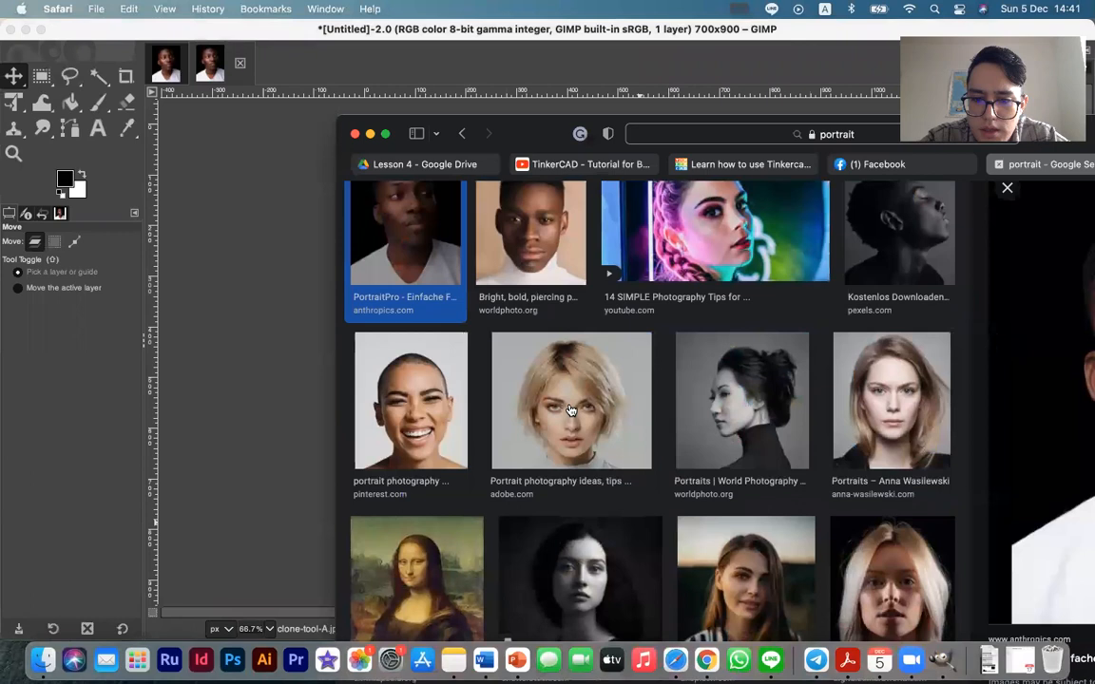
{"action": "scroll", "coordinate": [574, 433], "scroll_direction": "down", "scroll_amount": 10}
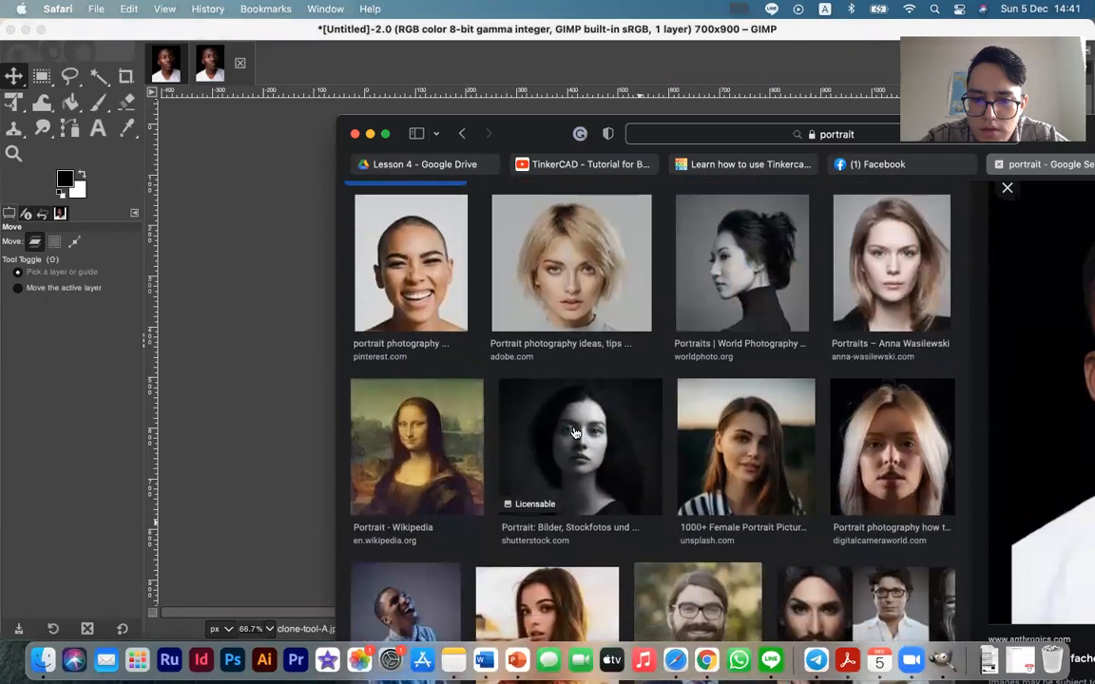
{"action": "scroll", "coordinate": [574, 433], "scroll_direction": "right", "scroll_amount": 3}
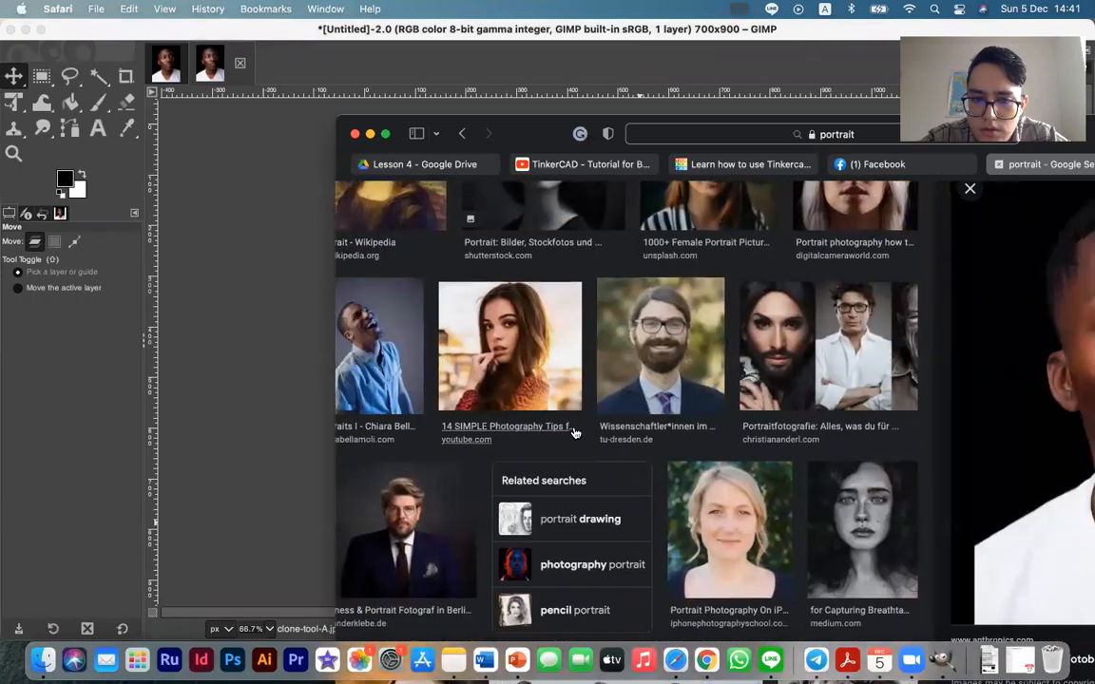
{"action": "scroll", "coordinate": [574, 433], "scroll_direction": "up", "scroll_amount": 6}
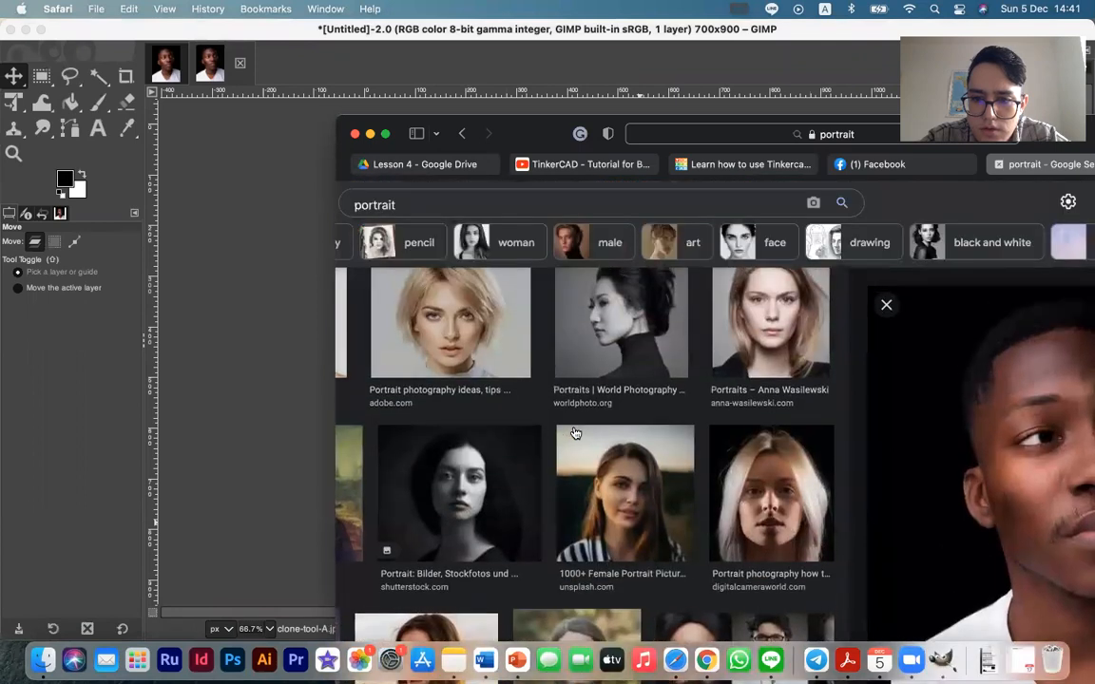
{"action": "scroll", "coordinate": [574, 434], "scroll_direction": "up", "scroll_amount": 1}
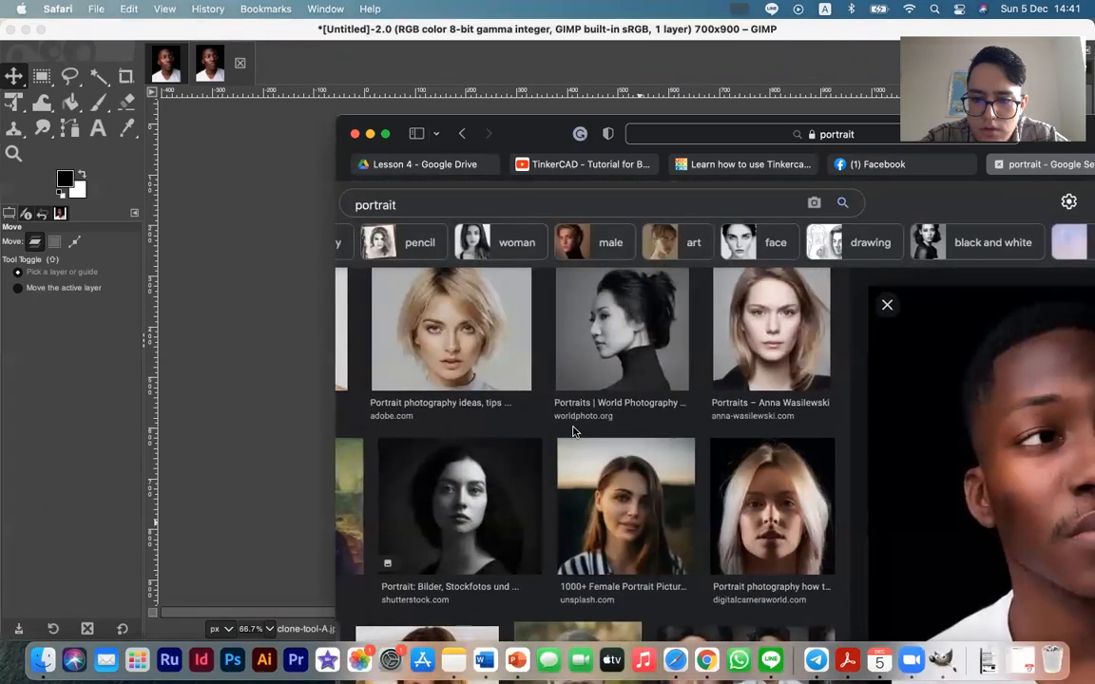
{"action": "scroll", "coordinate": [749, 500], "scroll_direction": "up", "scroll_amount": 5}
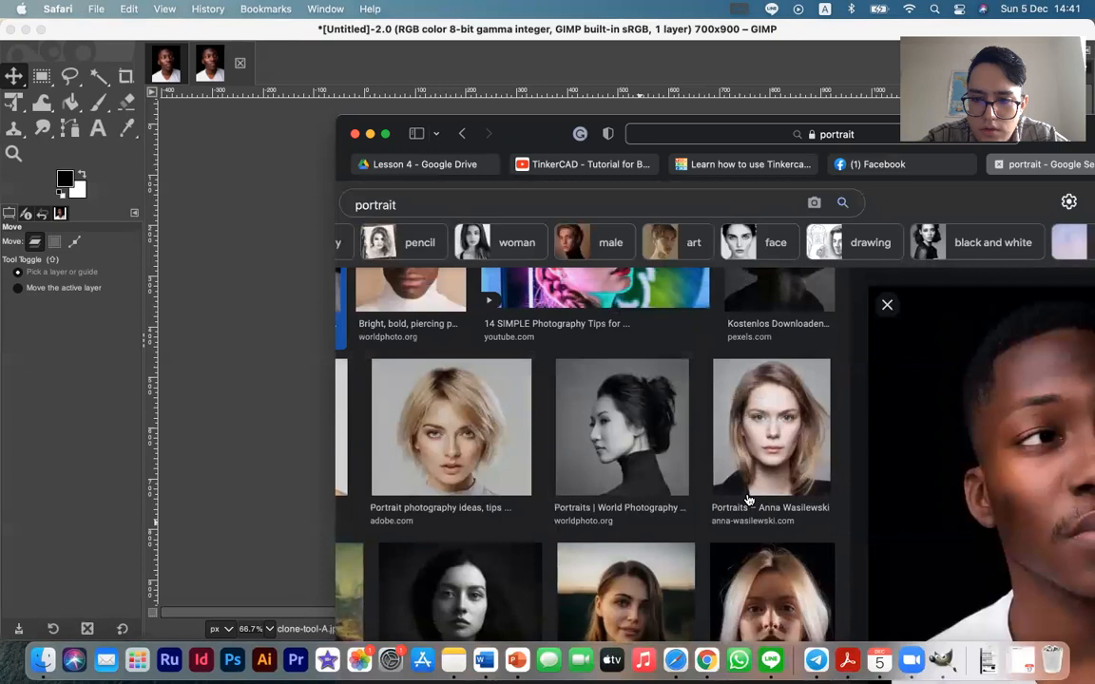
{"action": "left_click", "coordinate": [761, 484]}
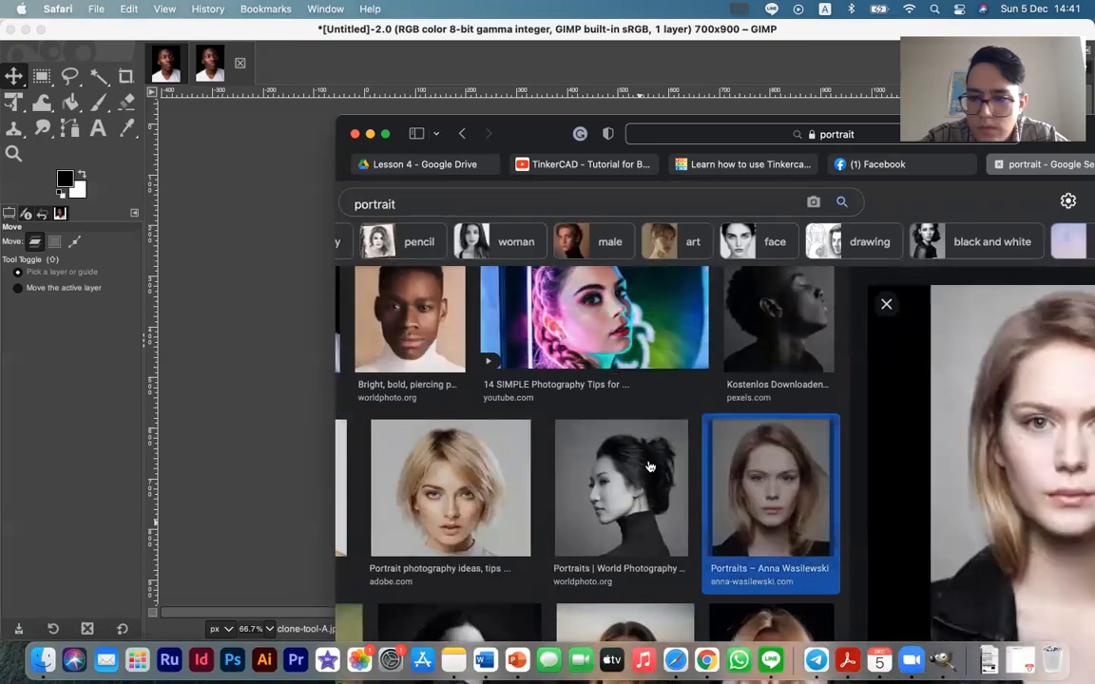
Save the previewed woman's portrait as an image file and switch back to GIMP
{"action": "right_click", "coordinate": [977, 434]}
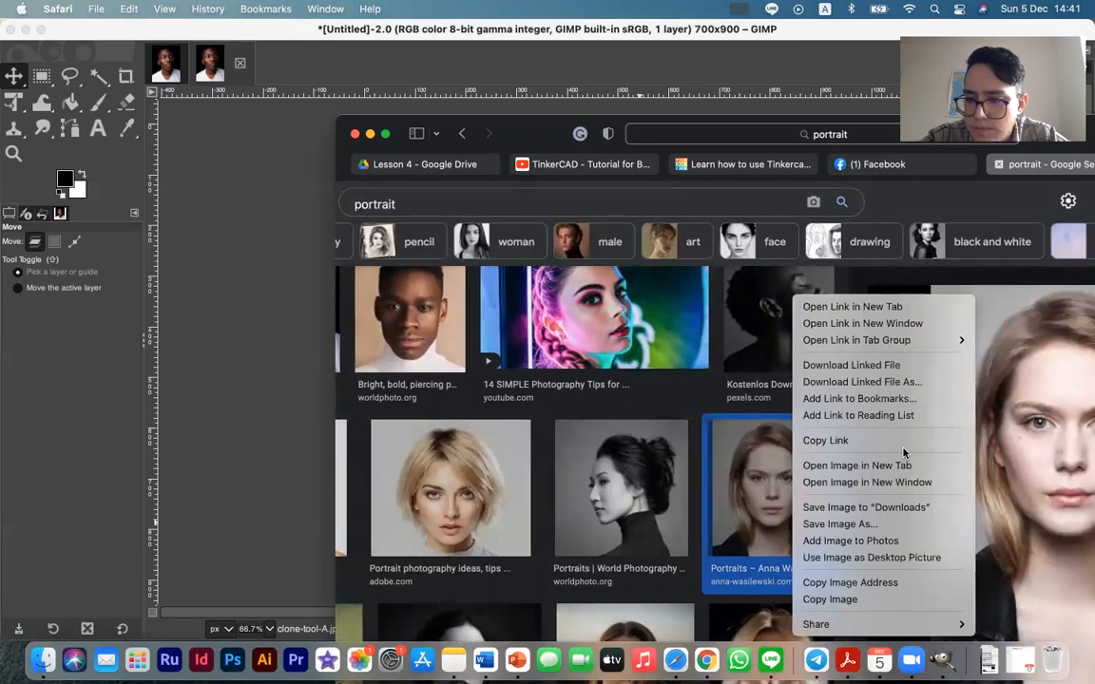
{"action": "left_click", "coordinate": [860, 525]}
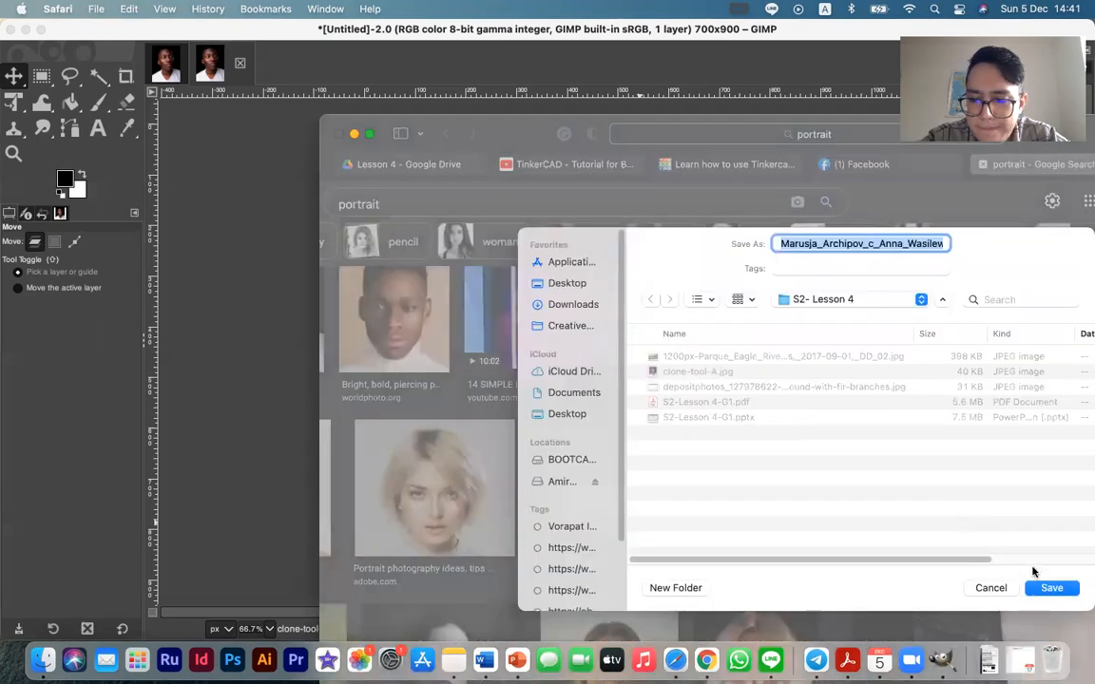
{"action": "left_click", "coordinate": [1051, 587]}
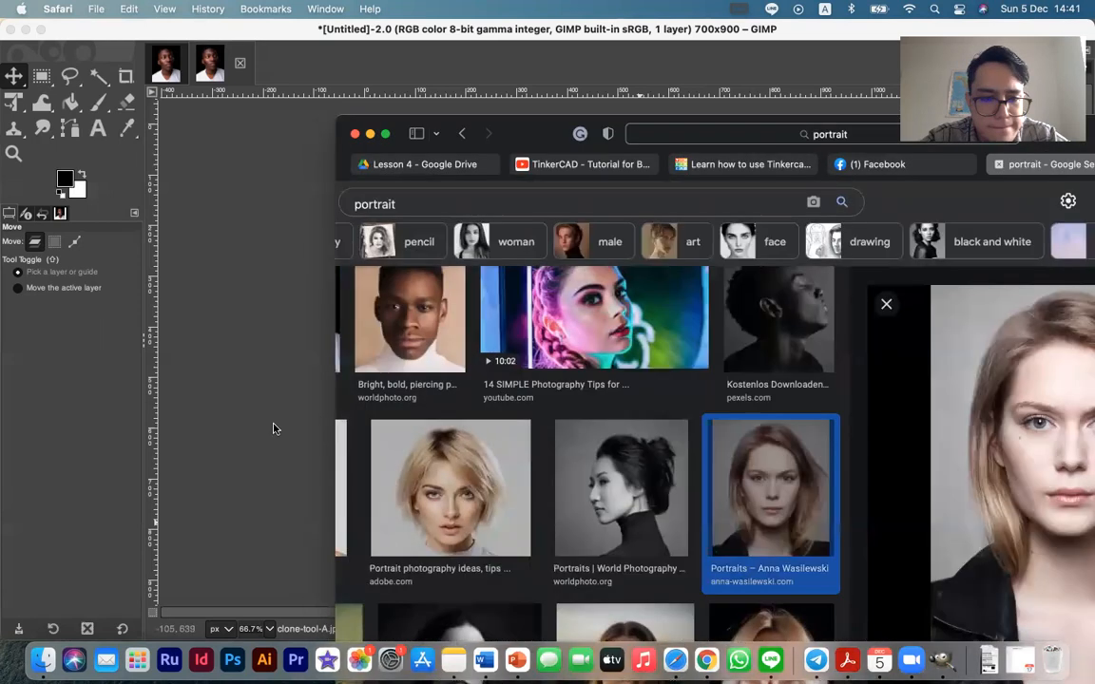
{"action": "left_click", "coordinate": [274, 429]}
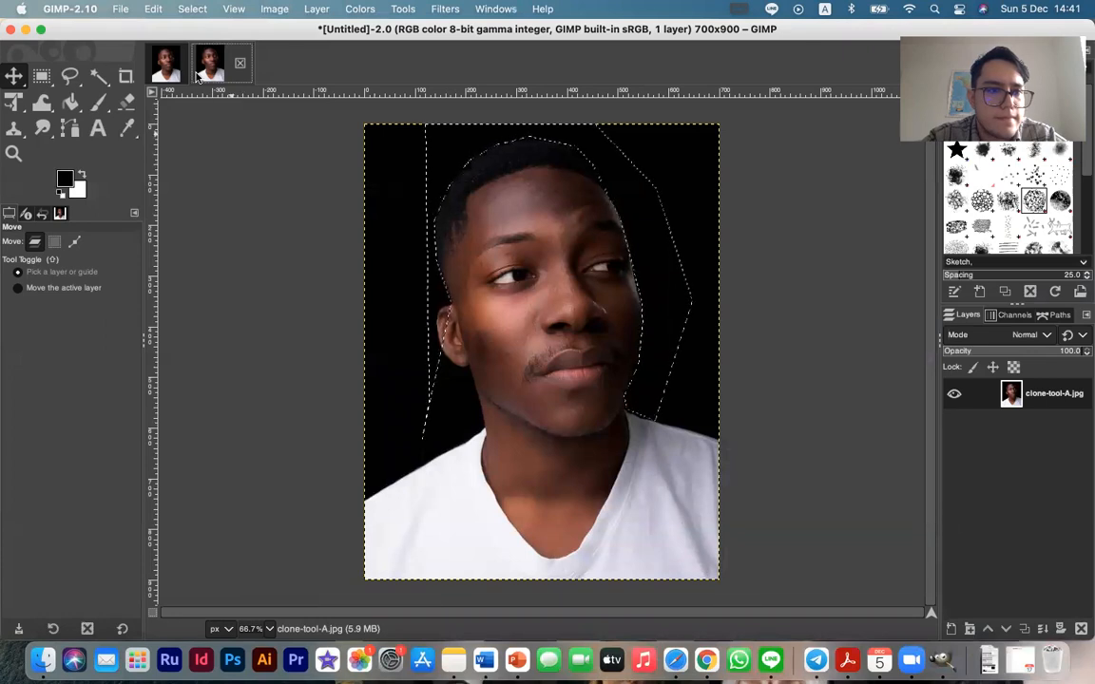
Close the duplicated image and the original man's portrait, discarding the changes to both
{"action": "left_click", "coordinate": [240, 65]}
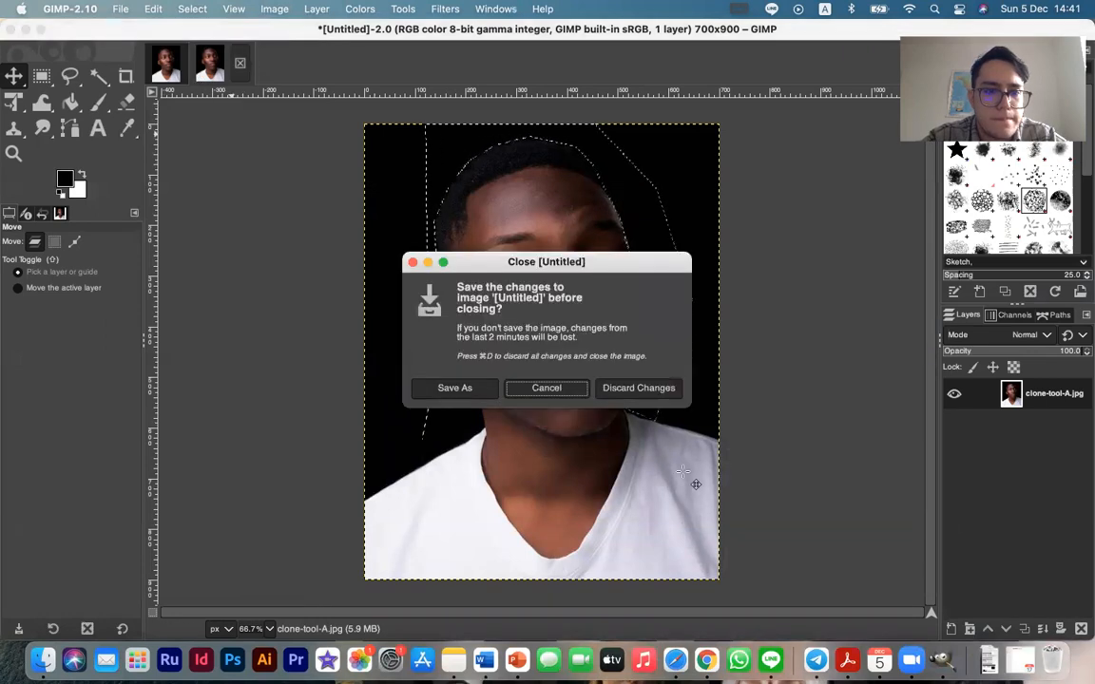
{"action": "left_click", "coordinate": [542, 386]}
{"action": "left_click", "coordinate": [239, 64]}
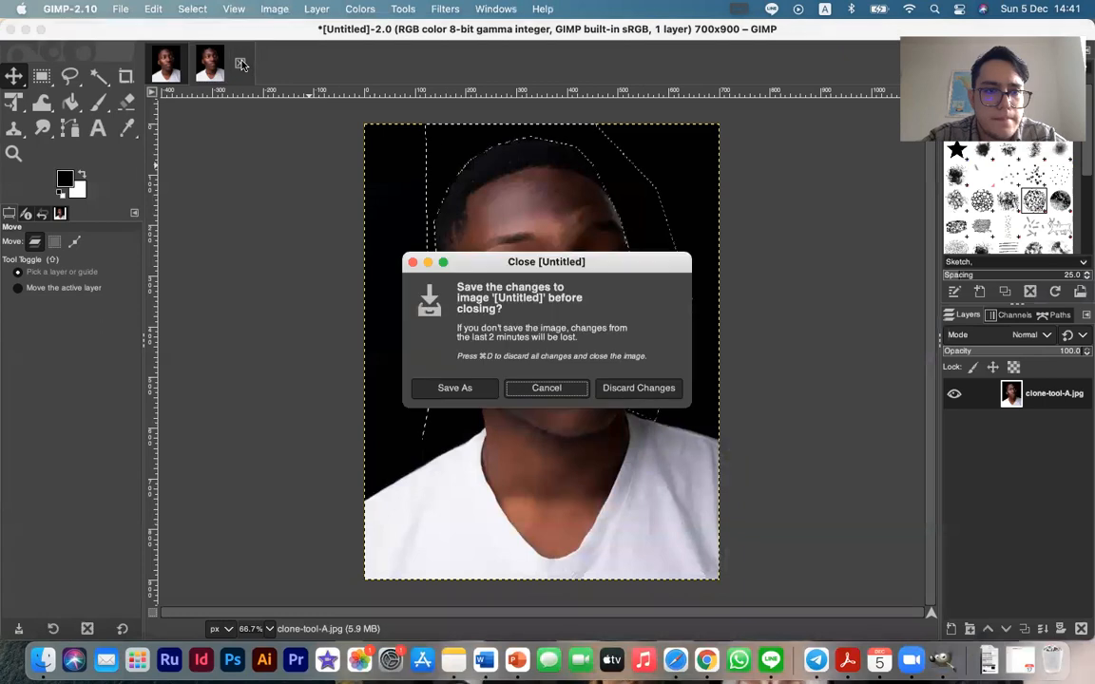
{"action": "left_click", "coordinate": [608, 392]}
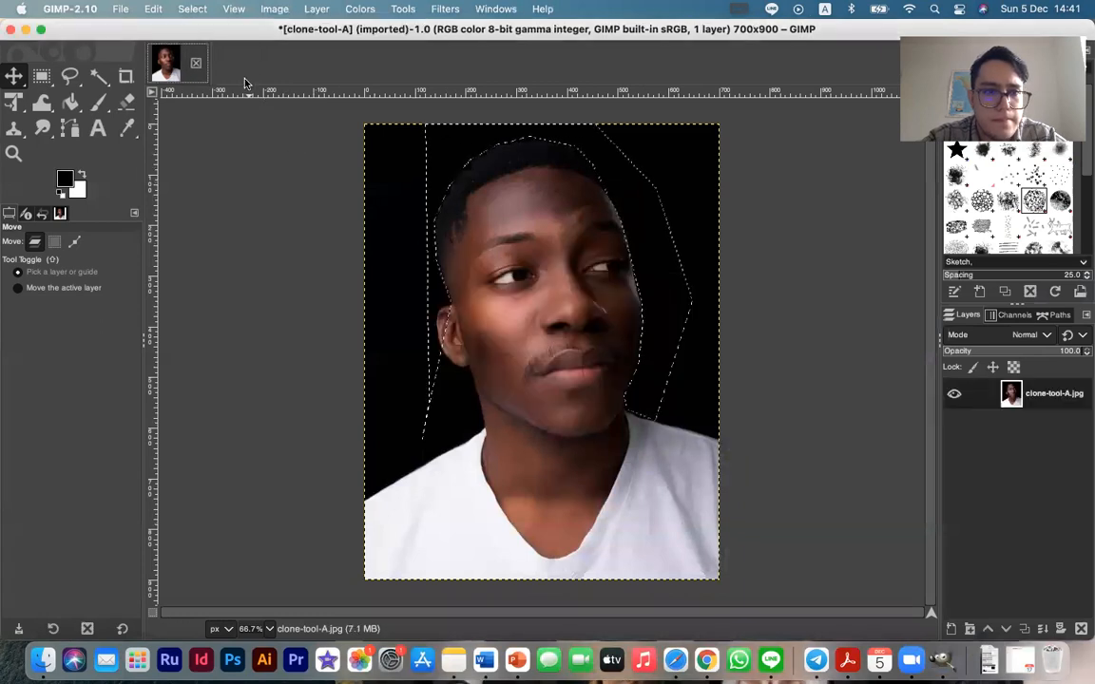
{"action": "left_click", "coordinate": [195, 63]}
{"action": "left_click", "coordinate": [651, 385]}
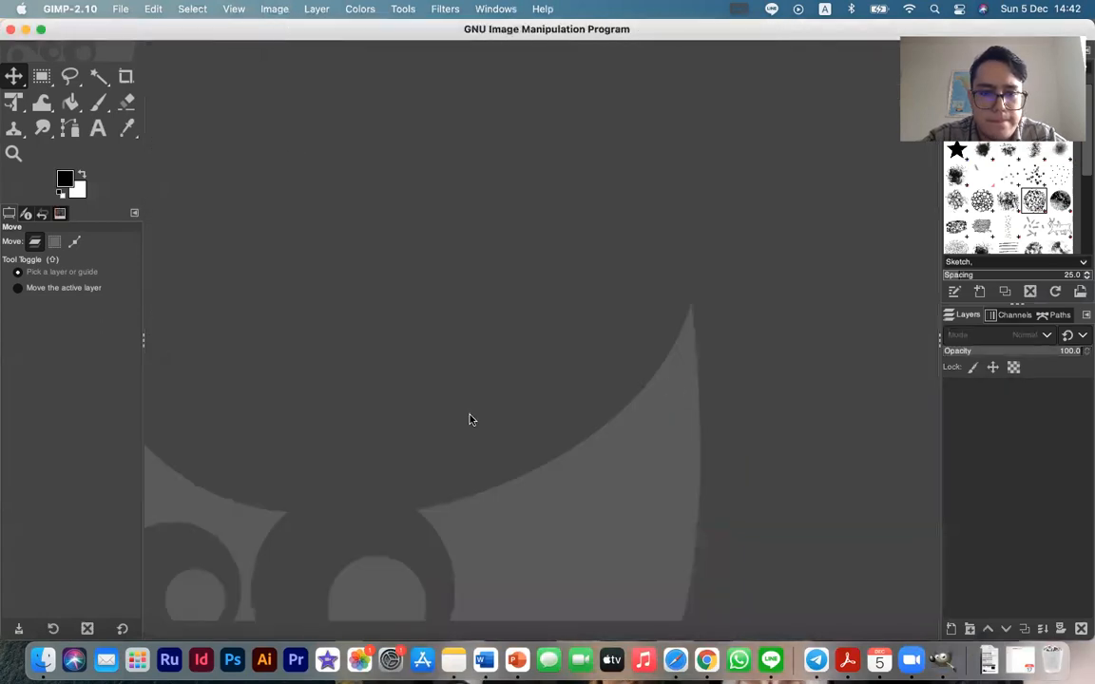
Open the saved portrait of the woman in the black jacket from the Finder in GIMP
{"action": "left_click", "coordinate": [42, 659]}
{"action": "left_click_drag", "start_coordinate": [251, 439], "coordinate": [643, 419]}
{"action": "left_click", "coordinate": [778, 422]}
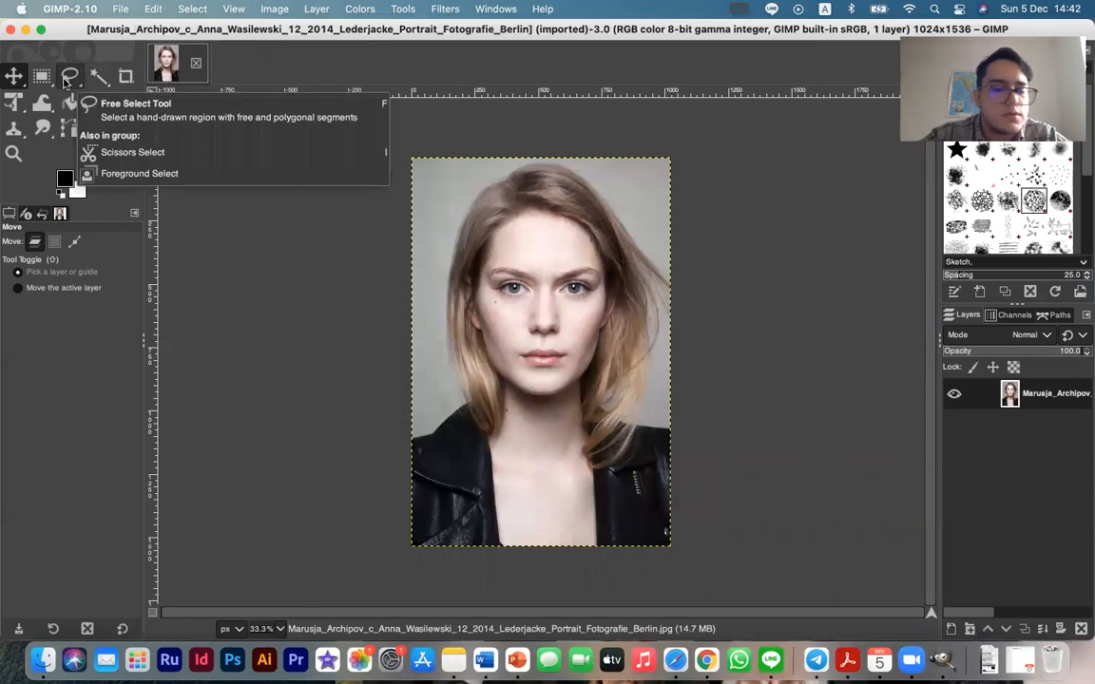
Try selecting different areas of the grey background around the woman with the Fuzzy Select tool, varying the threshold
{"action": "left_click", "coordinate": [99, 76]}
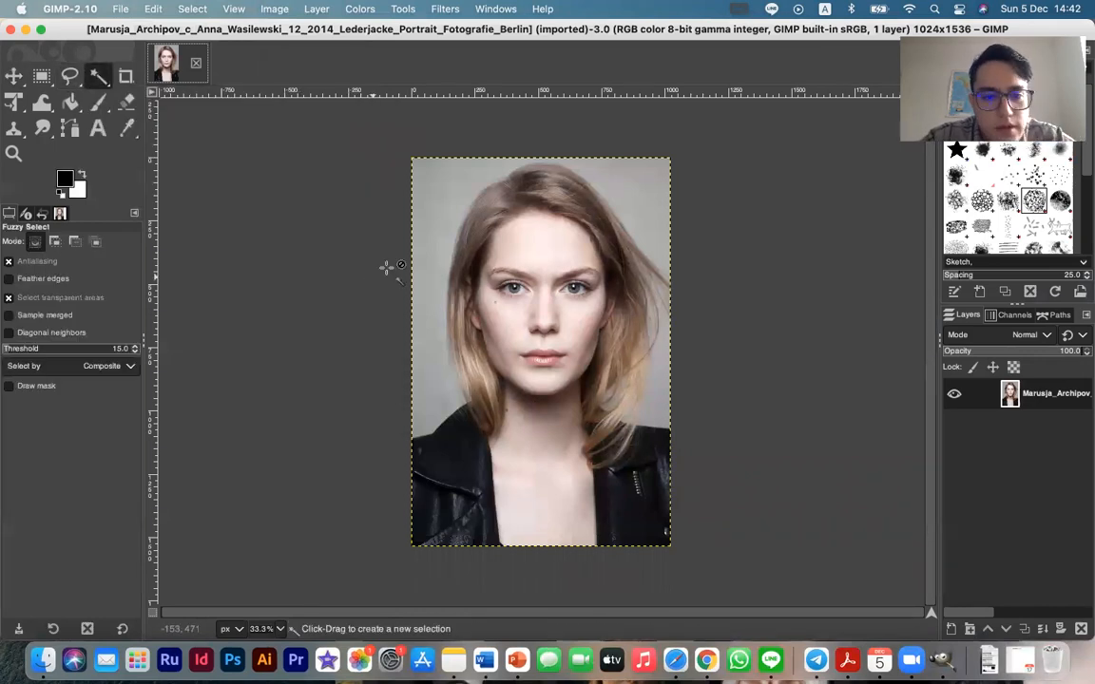
{"action": "left_click", "coordinate": [427, 203]}
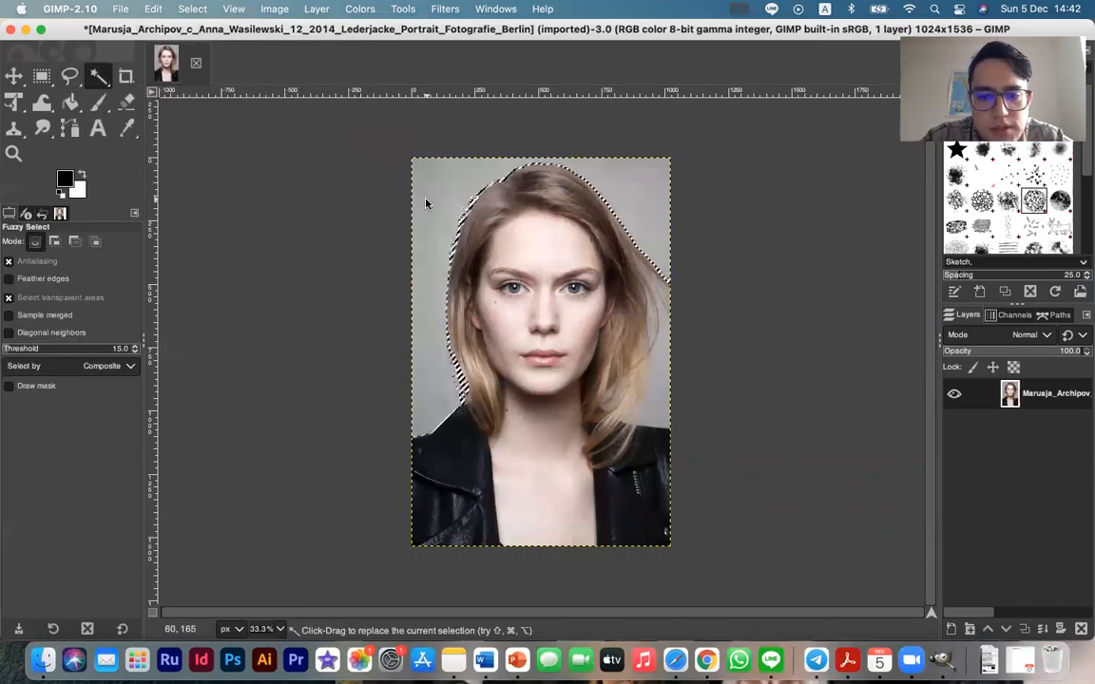
{"action": "left_click", "coordinate": [659, 385]}
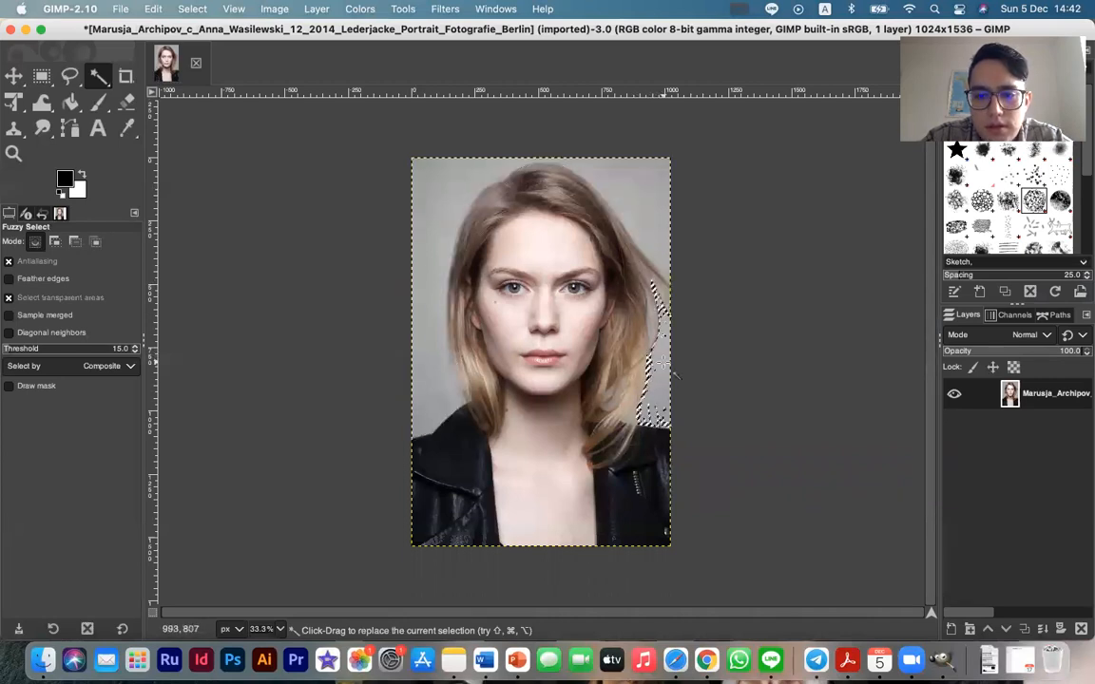
{"action": "left_click", "coordinate": [652, 415]}
{"action": "left_click_drag", "start_coordinate": [654, 398], "coordinate": [672, 384]}
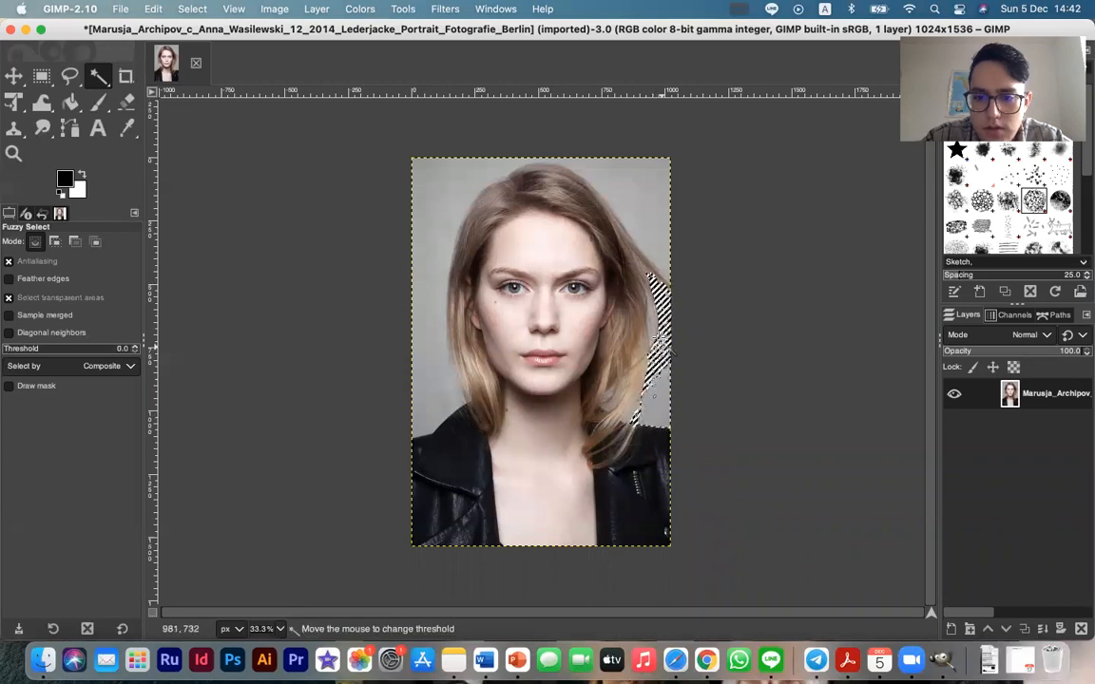
{"action": "left_click_drag", "start_coordinate": [603, 158], "coordinate": [646, 169]}
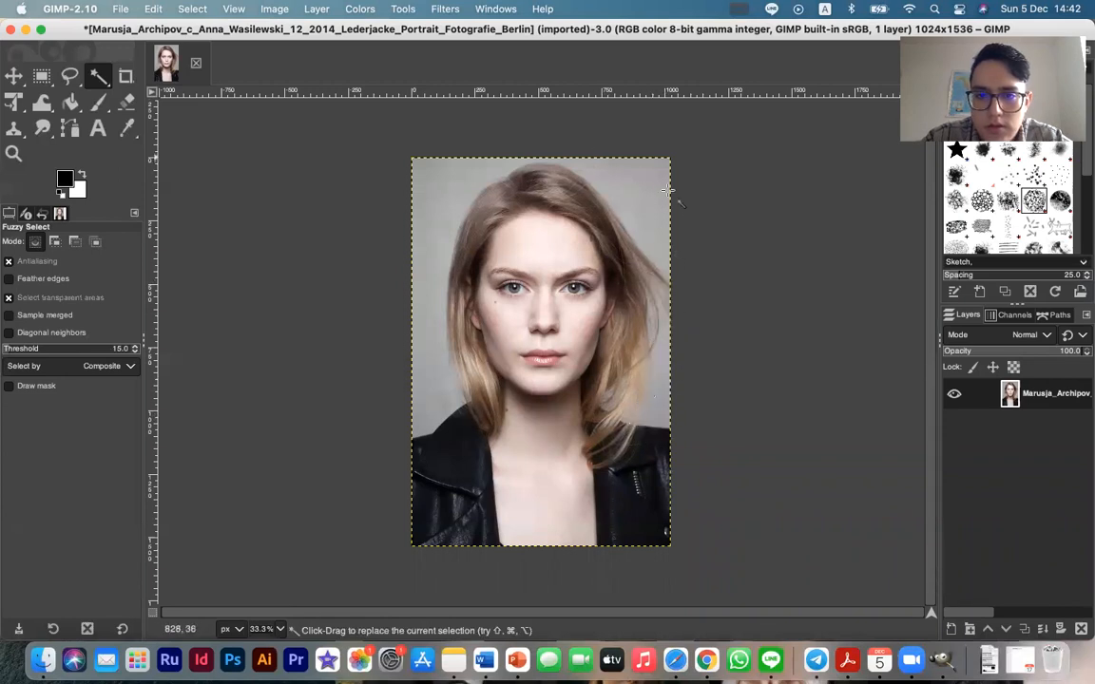
{"action": "left_click", "coordinate": [633, 207]}
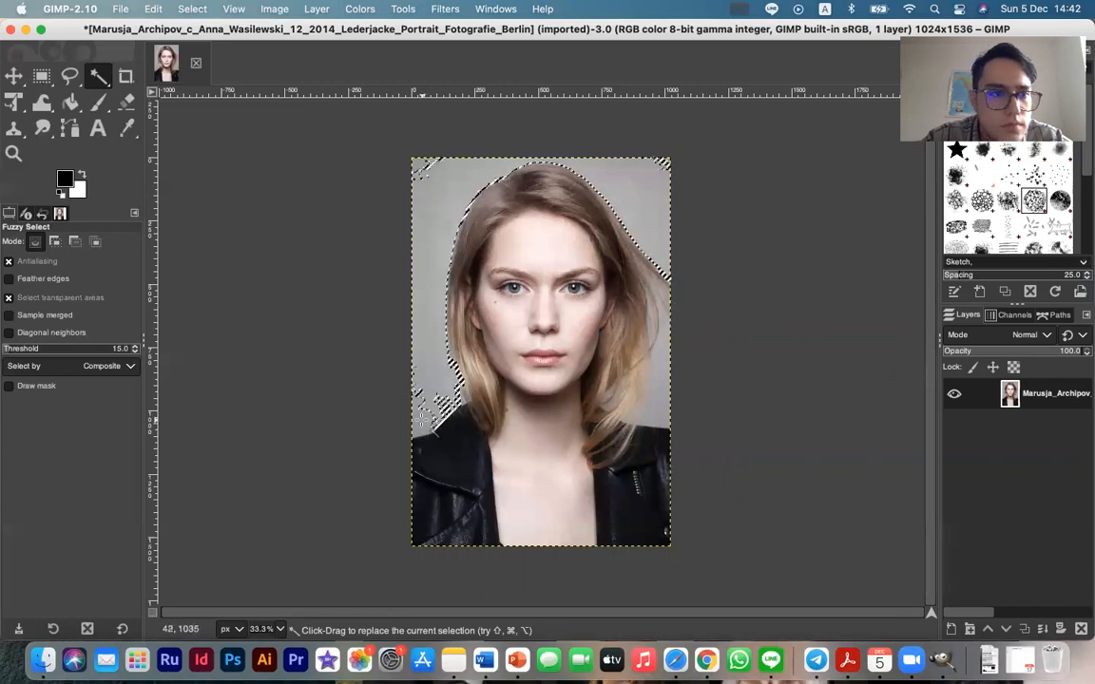
{"action": "right_click", "coordinate": [429, 421]}
{"action": "left_click", "coordinate": [427, 408]}
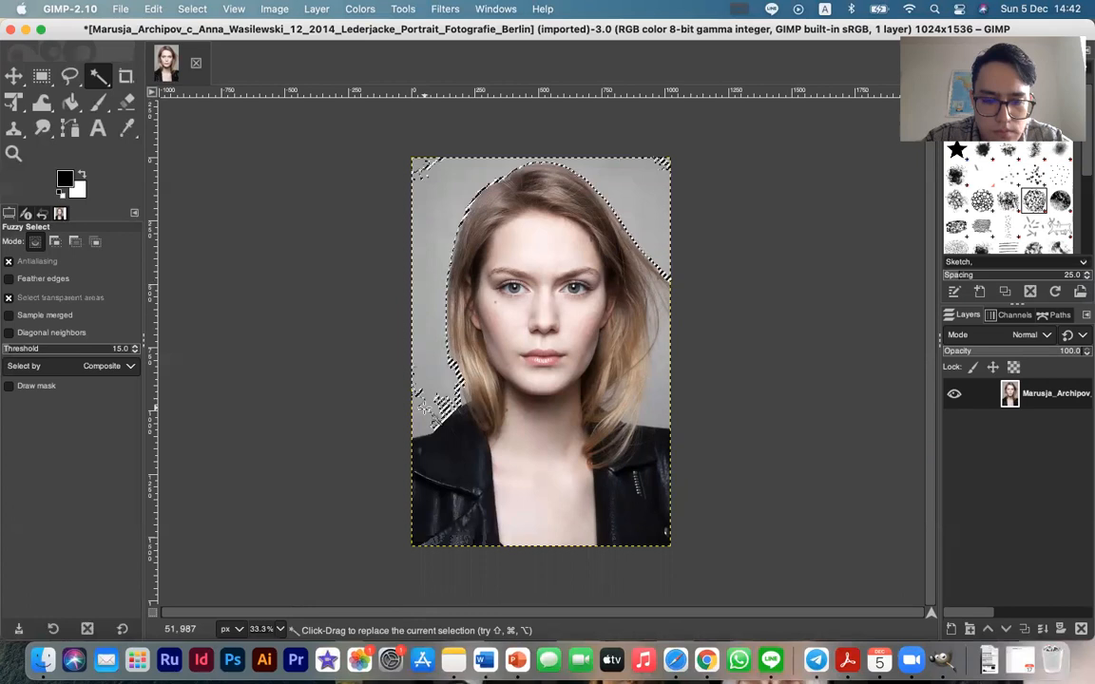
{"action": "left_click", "coordinate": [430, 407], "text": "super"}
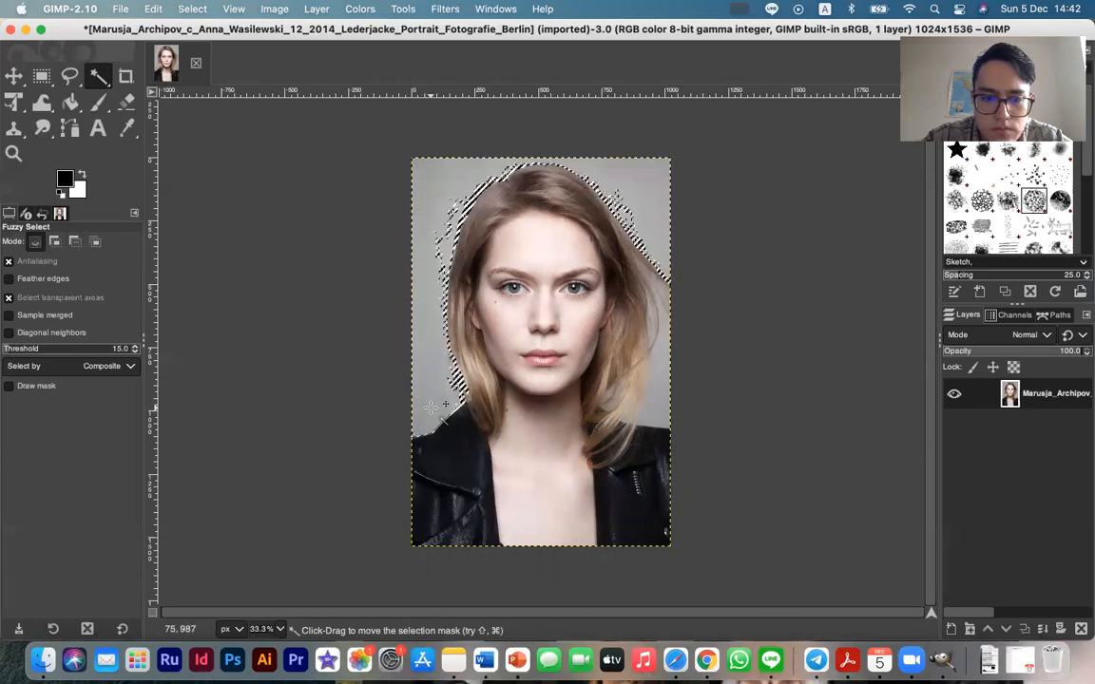
Fuzzy-select the grey background around the head and add the separate background areas beside the windblown hair to the selection
{"action": "left_click", "coordinate": [440, 247], "text": "shift"}
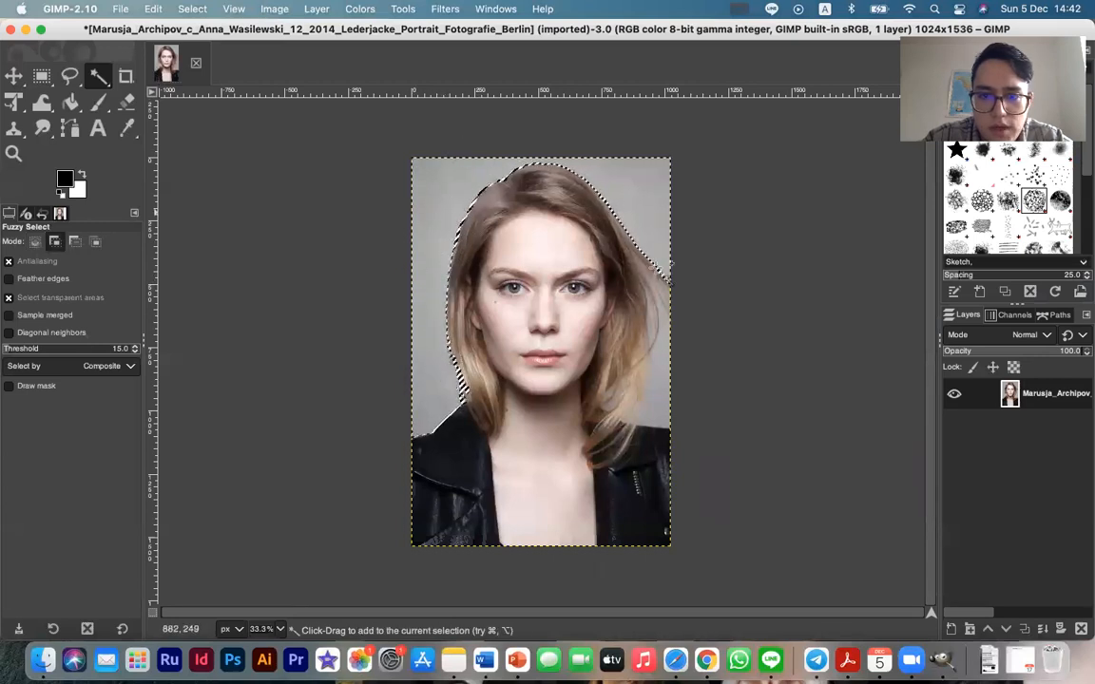
{"action": "left_click", "coordinate": [662, 288], "text": "shift"}
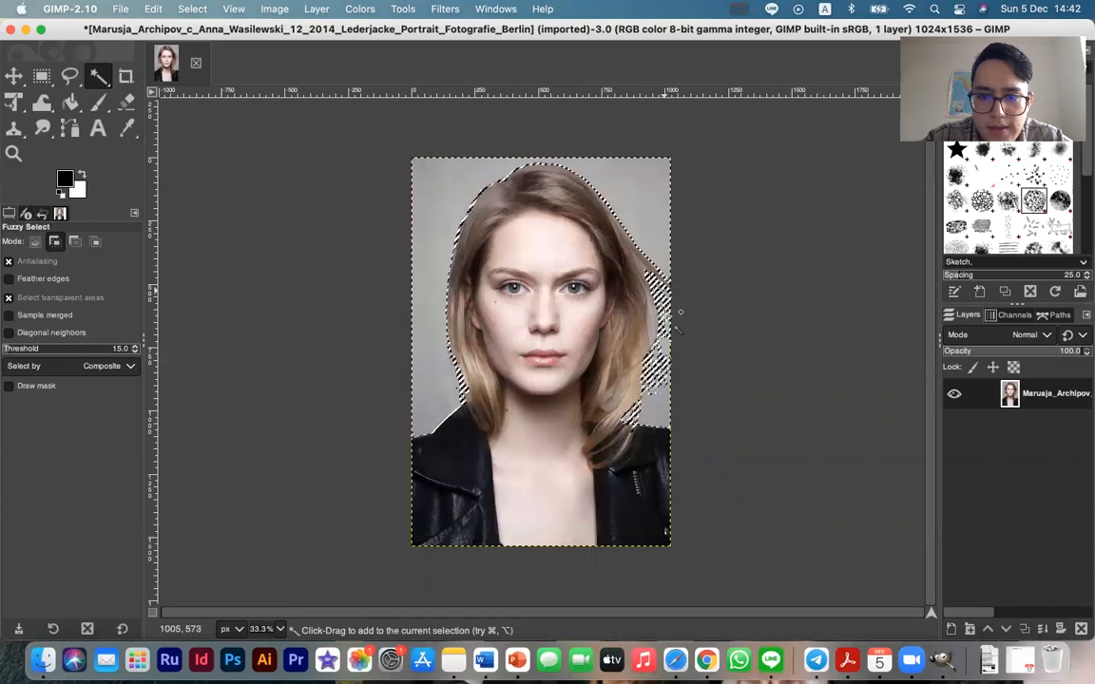
{"action": "left_click", "coordinate": [651, 411], "text": "shift"}
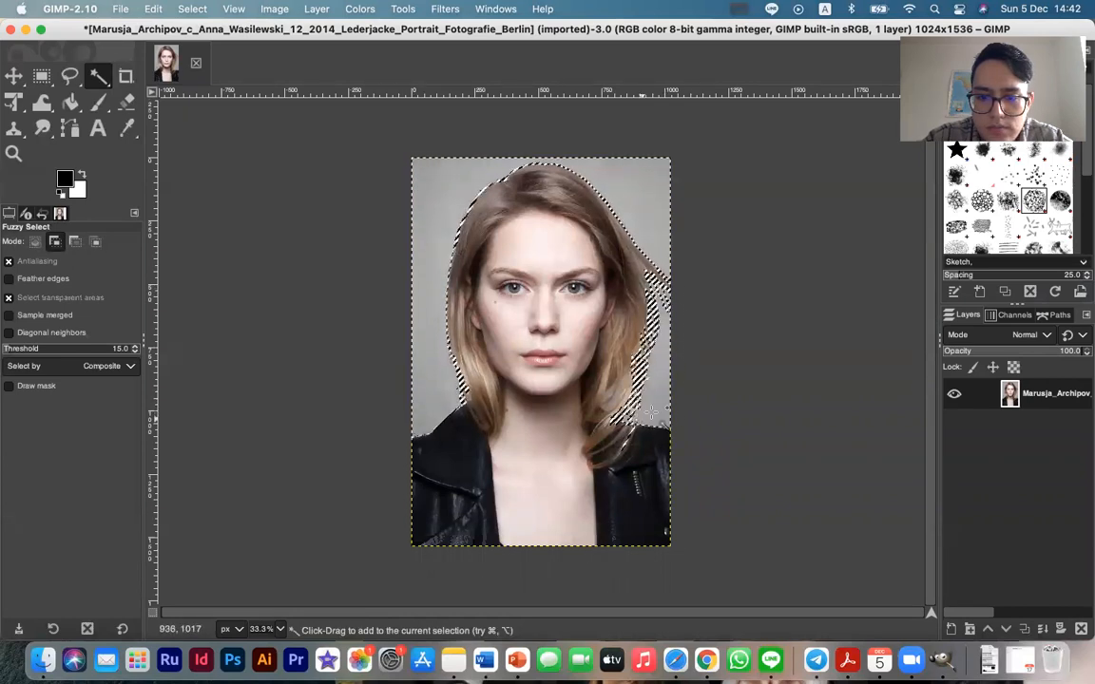
{"action": "left_click", "coordinate": [654, 275], "text": "shift"}
{"action": "left_click", "coordinate": [657, 254], "text": "shift"}
{"action": "left_click_drag", "start_coordinate": [657, 253], "coordinate": [643, 198]}
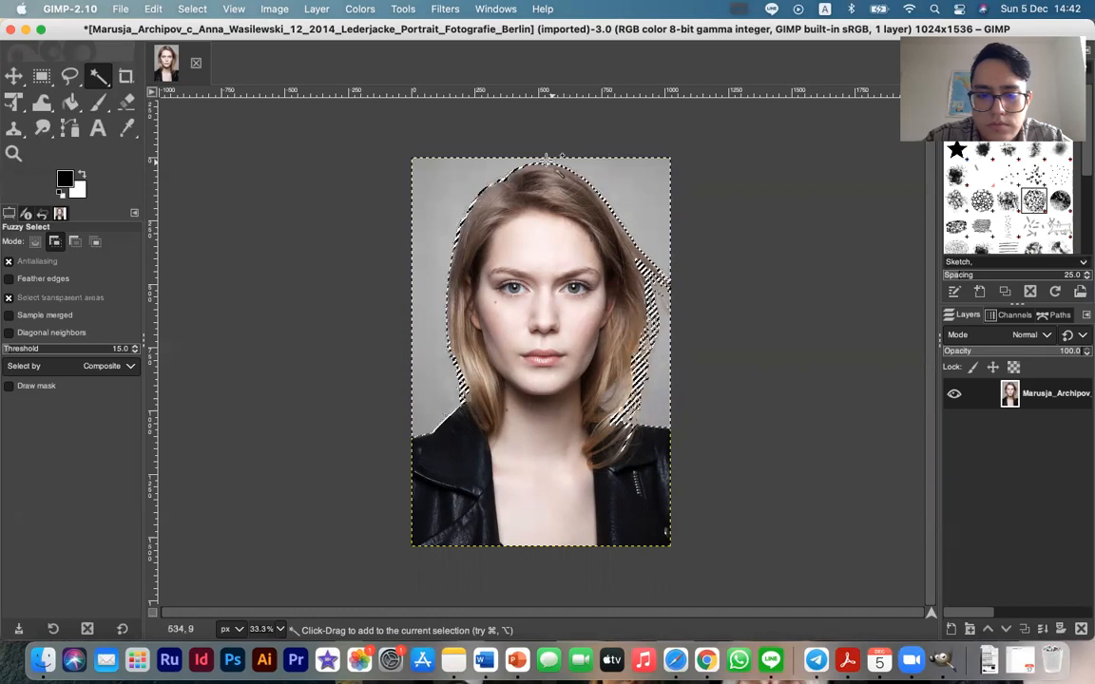
Try adding a White (full opacity) layer mask and bucket-filling its selected background area with black, and undo both
{"action": "left_click", "coordinate": [13, 76]}
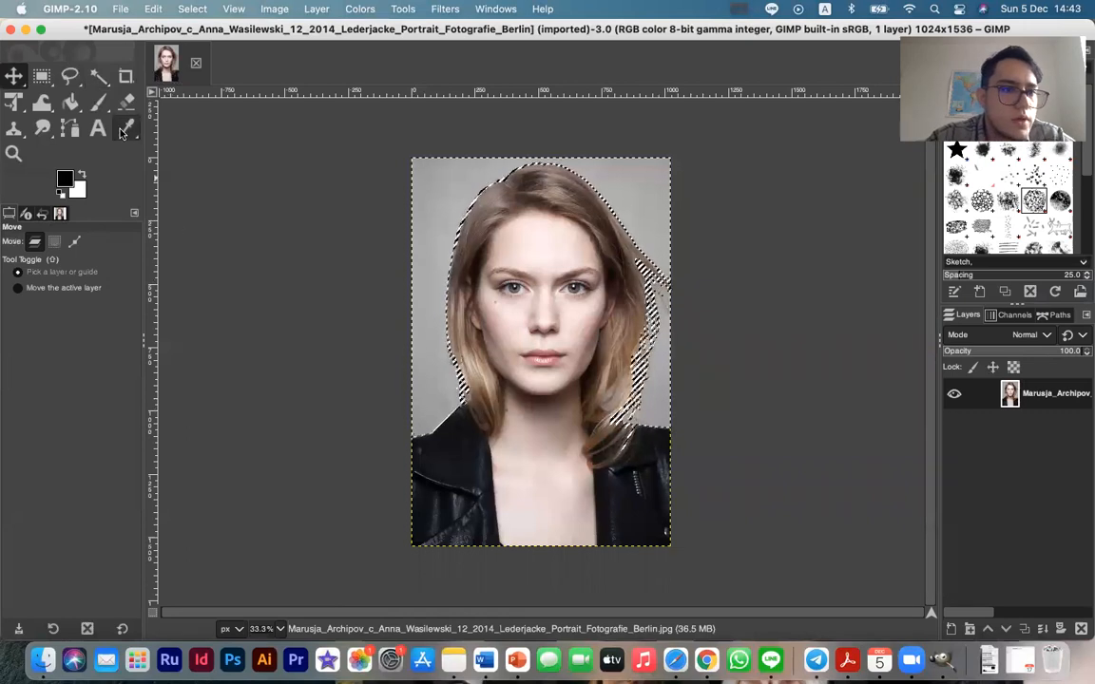
{"action": "left_click", "coordinate": [71, 102]}
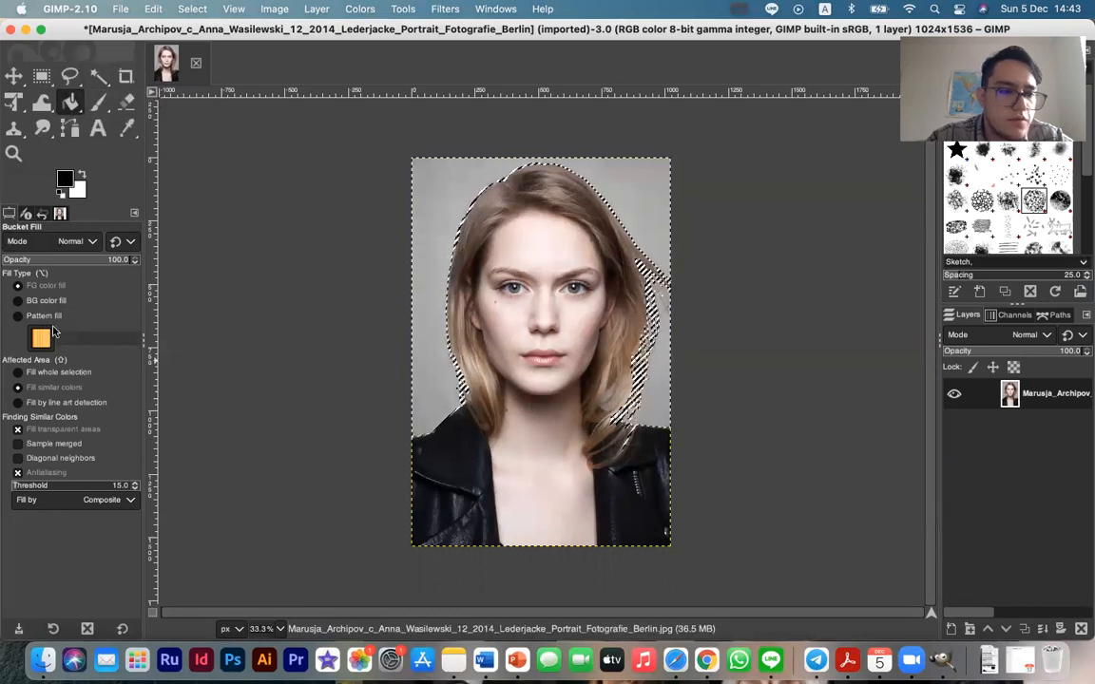
{"action": "left_click", "coordinate": [1059, 629]}
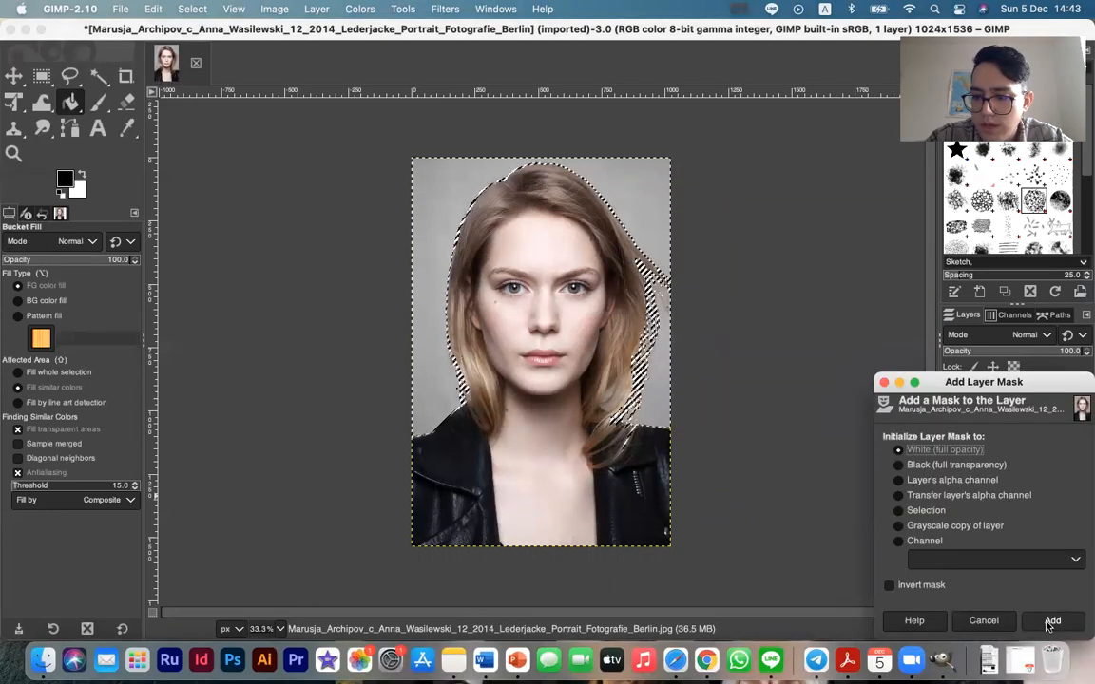
{"action": "left_click", "coordinate": [1051, 621]}
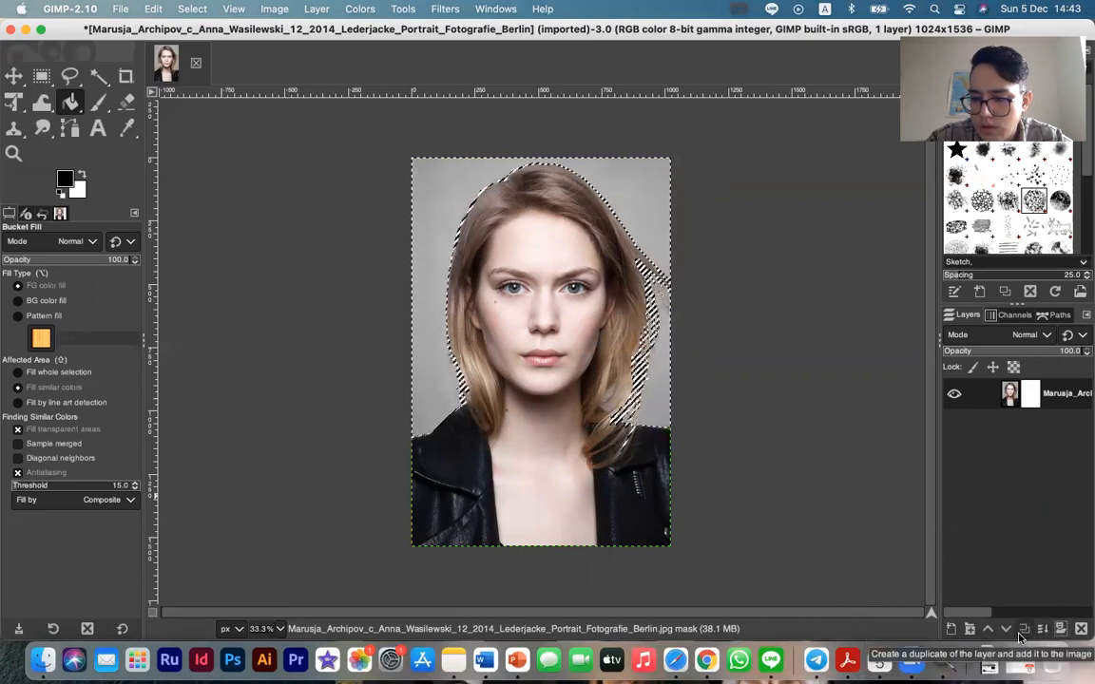
{"action": "left_click", "coordinate": [437, 361]}
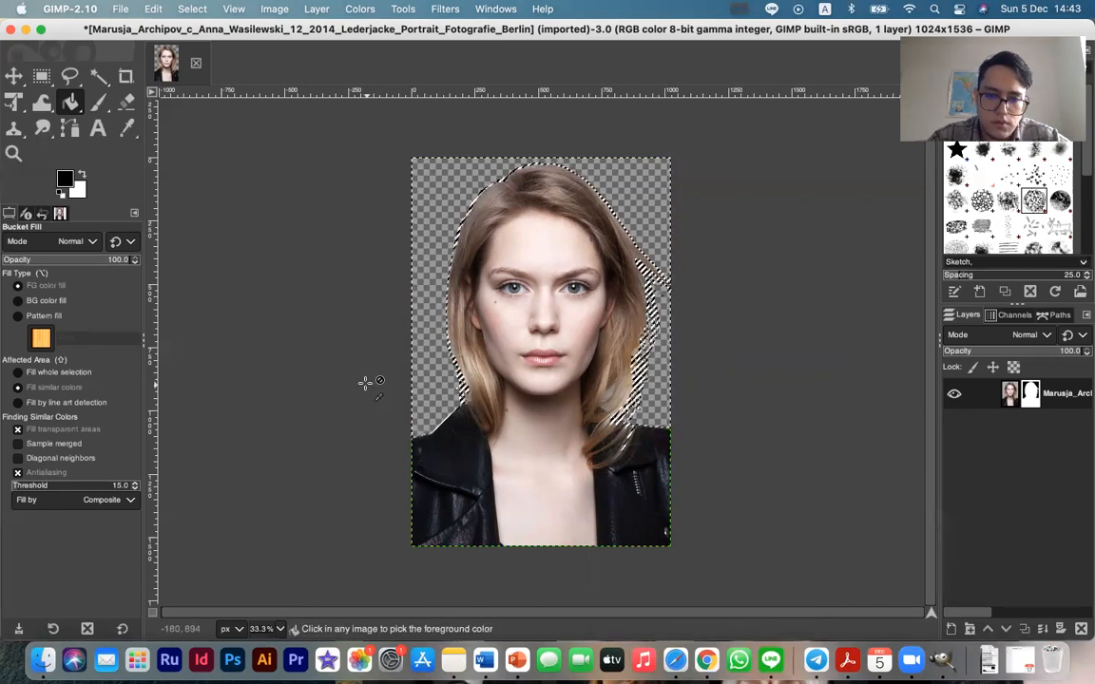
{"action": "key", "text": "ctrl+z"}
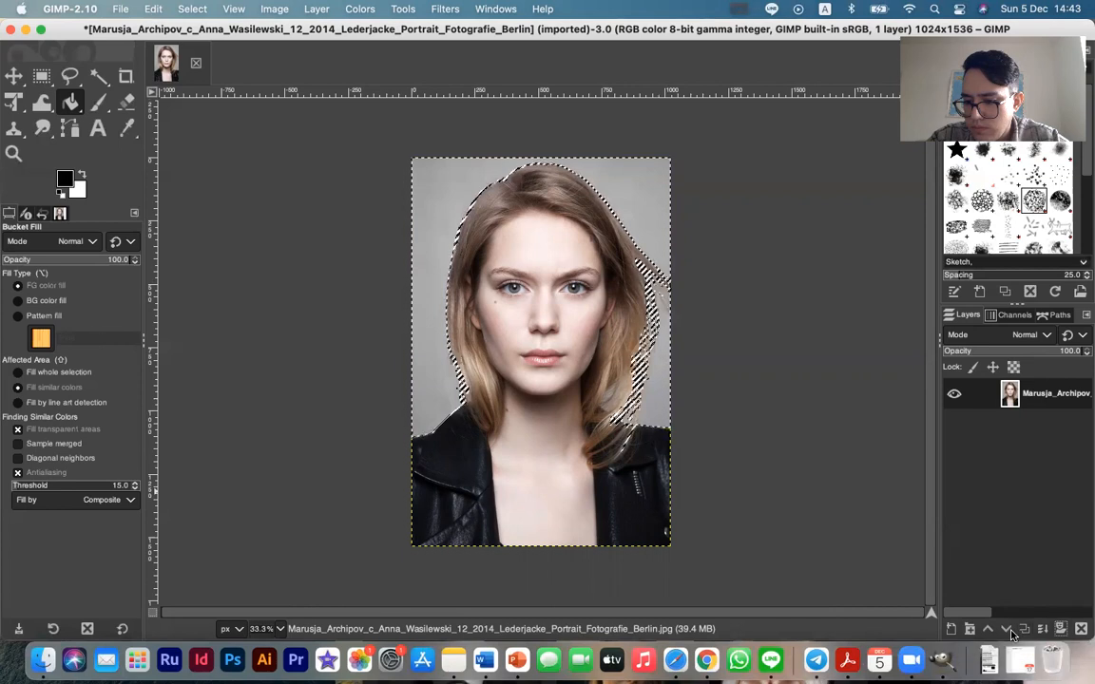
Add a new 1024 x 1536 px layer filled with Transparency above the portrait
{"action": "left_click", "coordinate": [952, 628]}
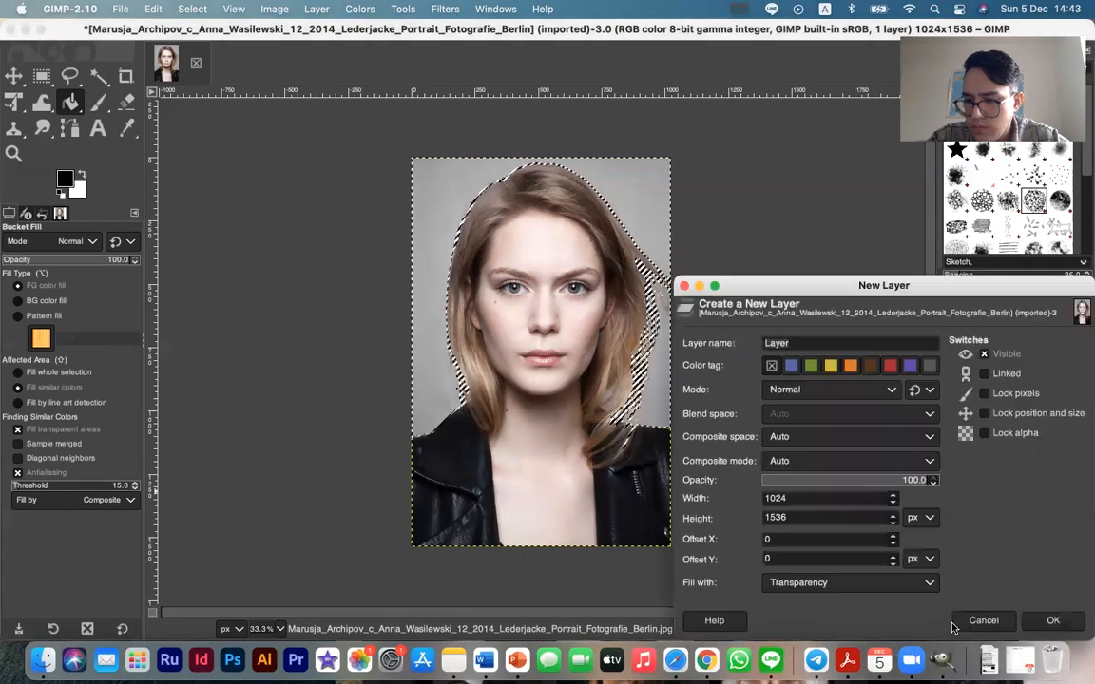
{"action": "left_click", "coordinate": [1053, 620]}
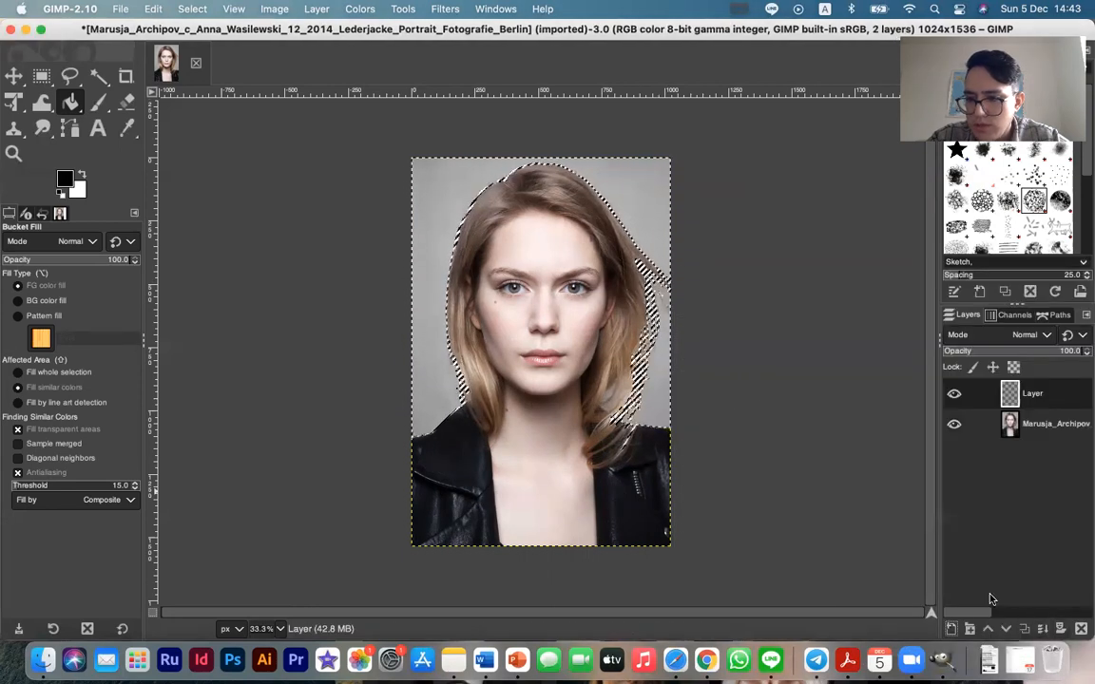
Bucket-fill the selected background on the new layer with the black foreground color, and undo the fill
{"action": "left_click", "coordinate": [57, 300]}
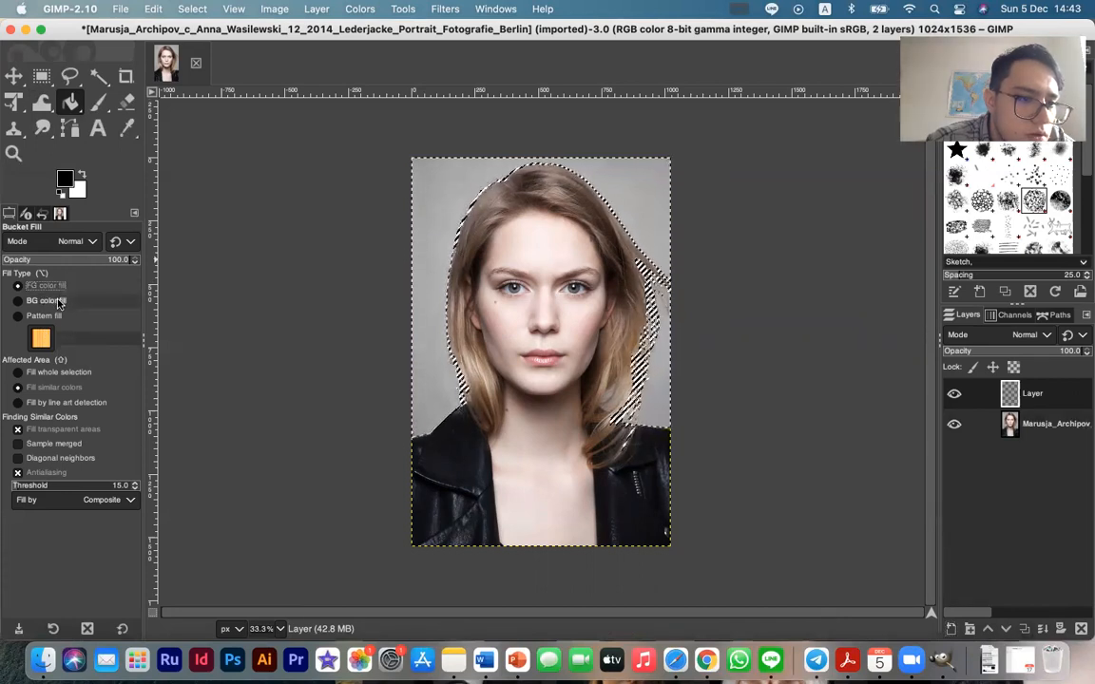
{"action": "left_click", "coordinate": [34, 286]}
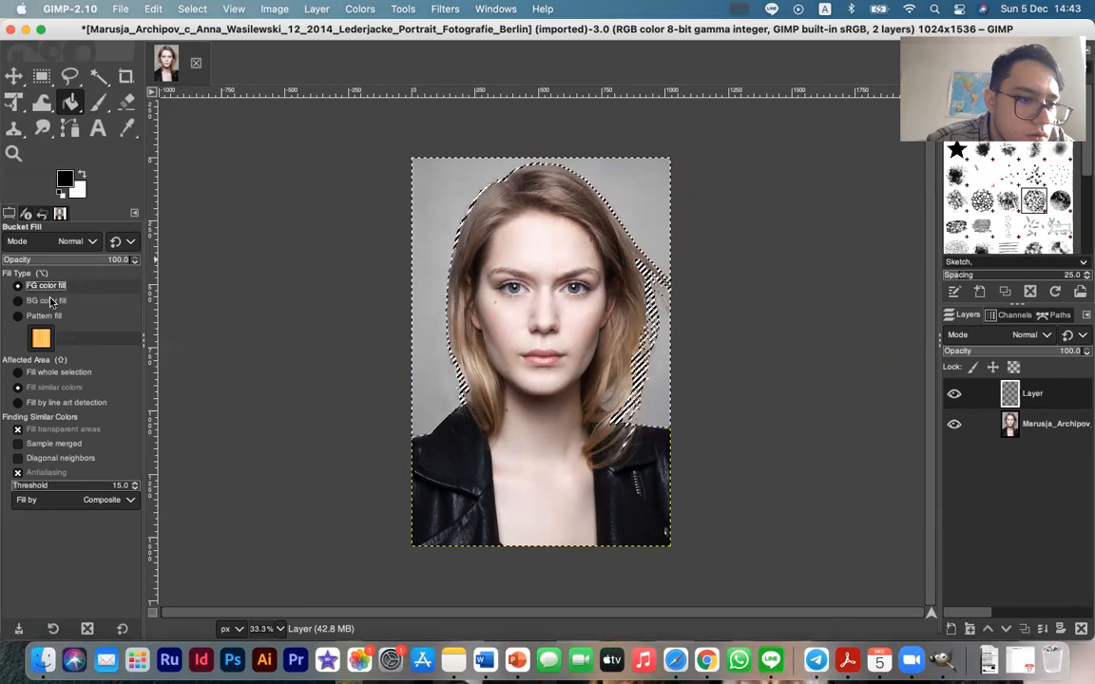
{"action": "left_click", "coordinate": [425, 317]}
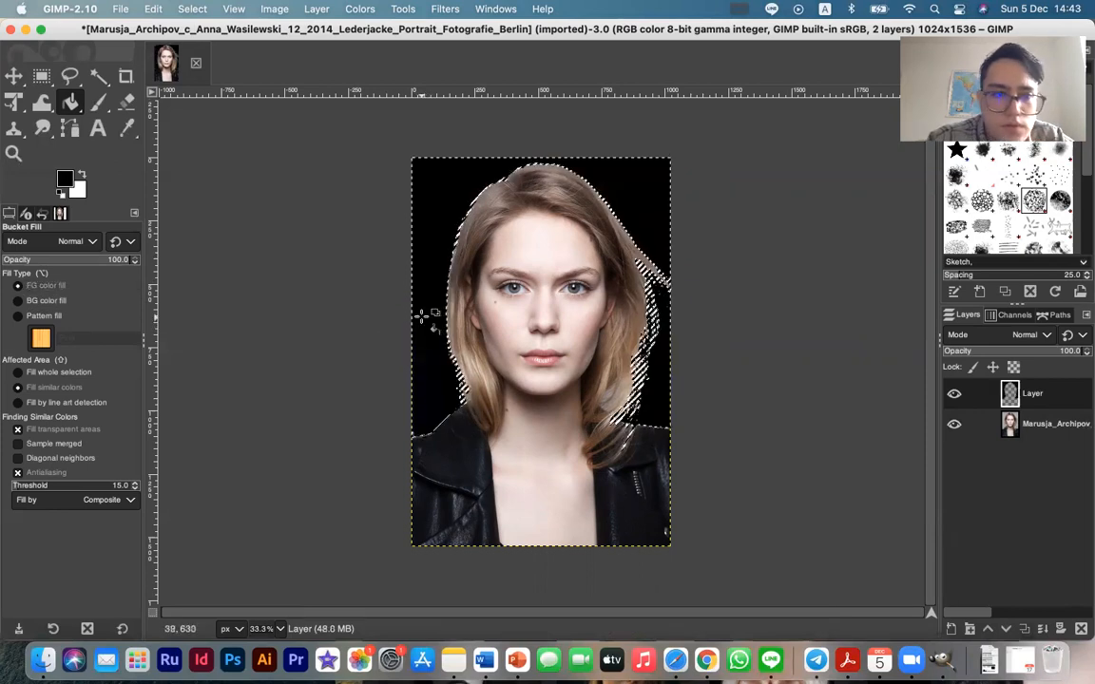
{"action": "key", "text": "super+z"}
Fill the selected background on the new layer with the blue foreground color 667ca5, and duplicate the image
{"action": "left_click", "coordinate": [62, 184]}
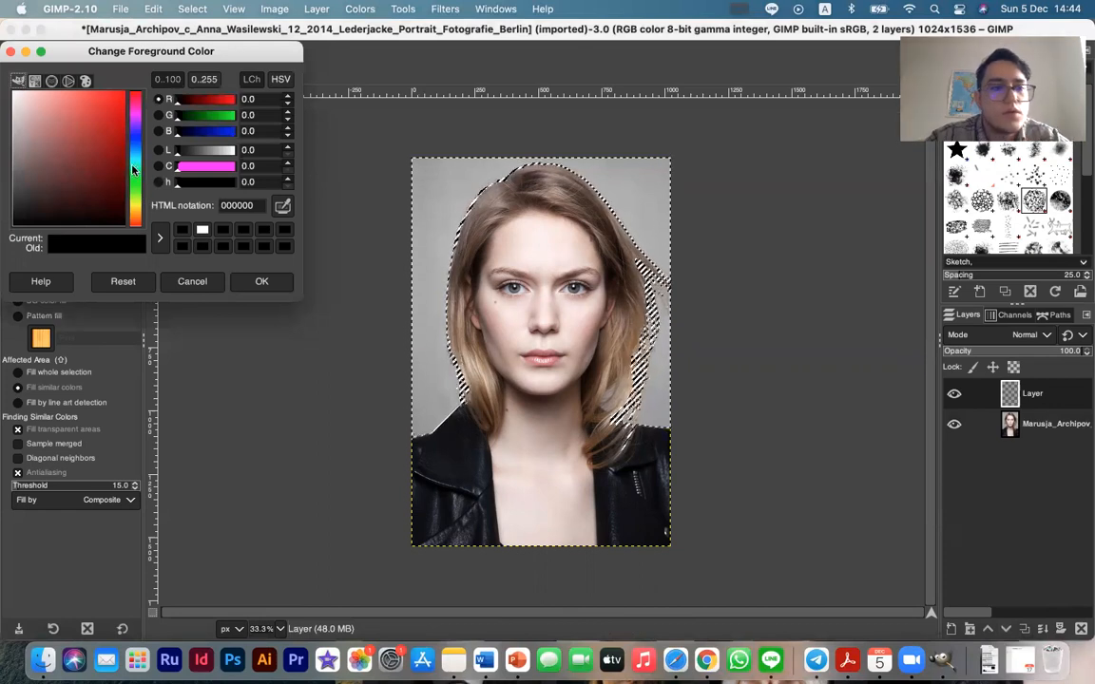
{"action": "left_click_drag", "start_coordinate": [91, 145], "coordinate": [55, 140]}
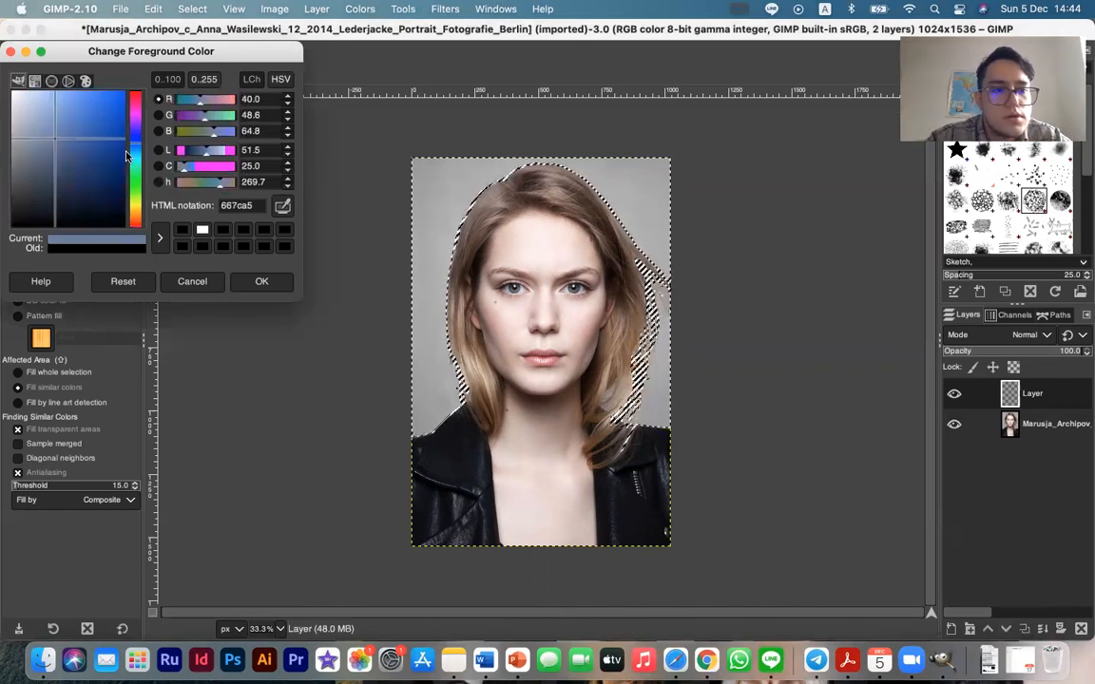
{"action": "left_click", "coordinate": [257, 282]}
{"action": "left_click", "coordinate": [427, 248]}
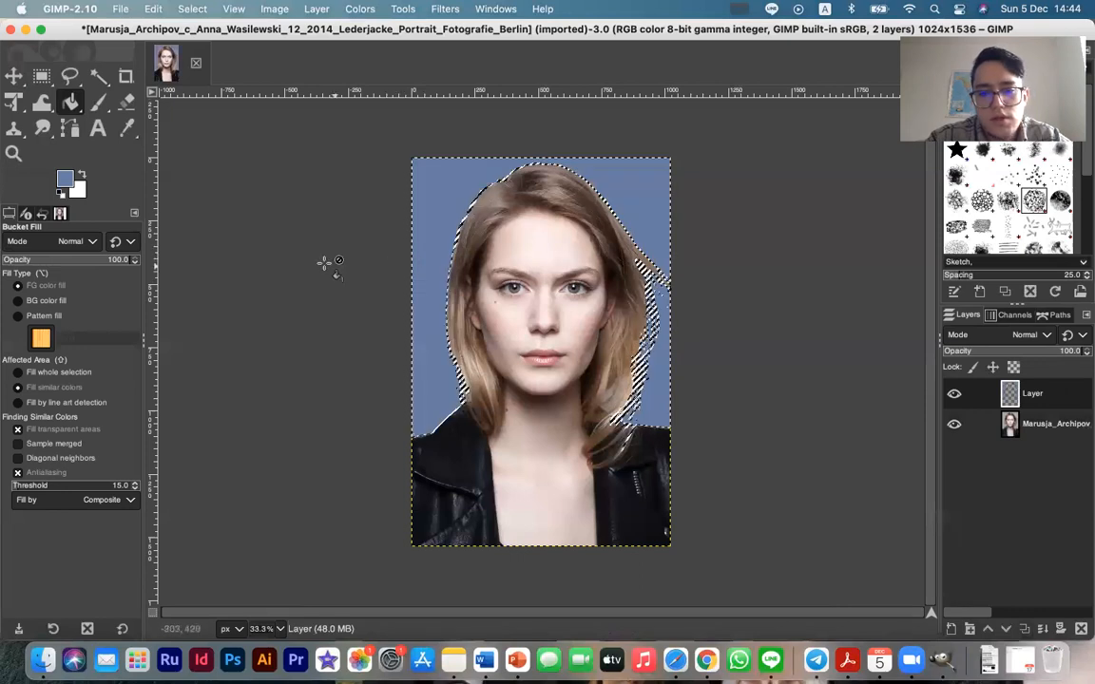
{"action": "key", "text": "super+d"}
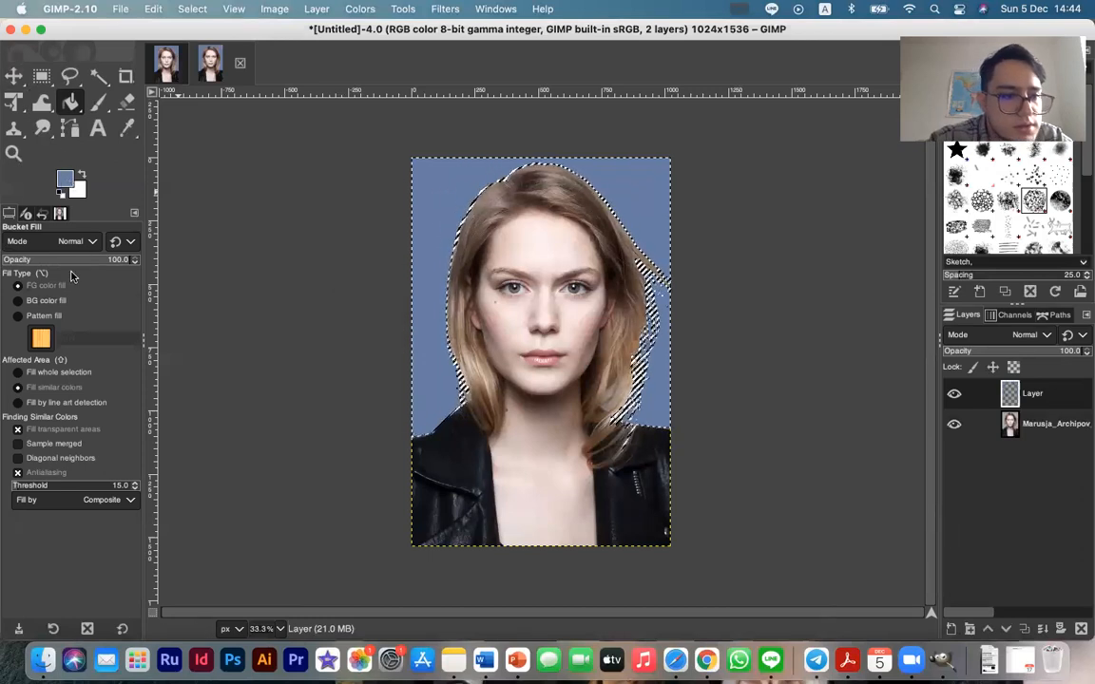
Examine the blend modes available for the Bucket Fill tool, leaving the mode at Normal
{"action": "left_click", "coordinate": [83, 243]}
{"action": "left_click", "coordinate": [86, 243]}
{"action": "left_click", "coordinate": [86, 243]}
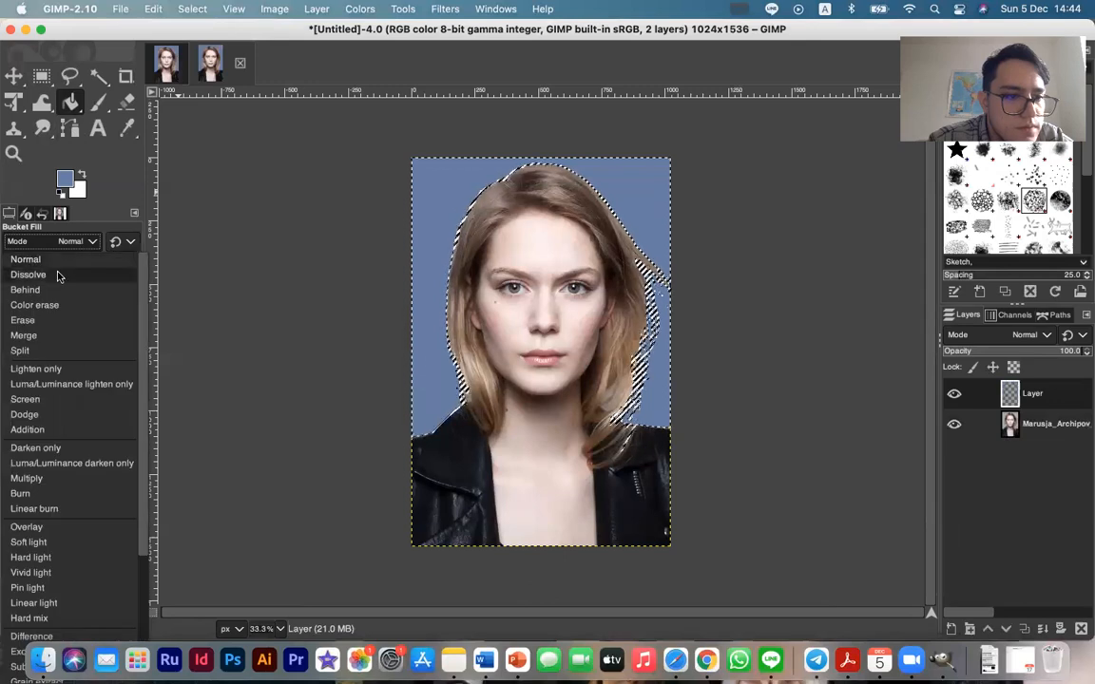
{"action": "left_click", "coordinate": [57, 276]}
{"action": "left_click", "coordinate": [55, 245]}
{"action": "left_click", "coordinate": [48, 255]}
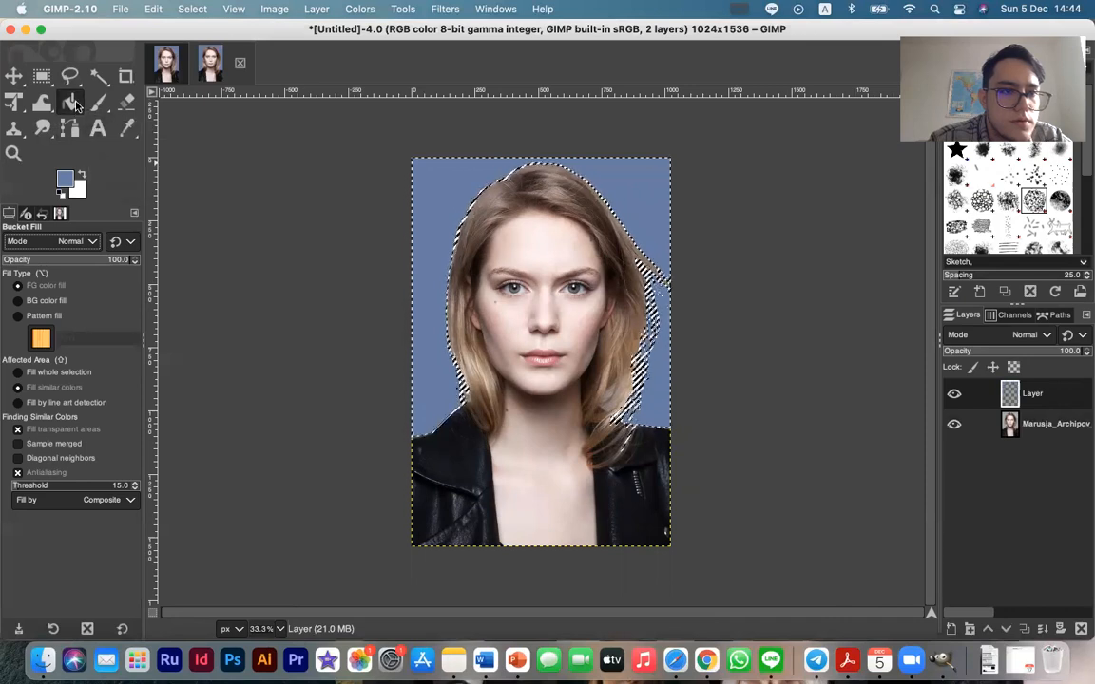
Fill the selected background on the new layer with a linear FG to BG gradient running upward for about 907 px
{"action": "left_click", "coordinate": [76, 105]}
{"action": "left_click", "coordinate": [128, 133]}
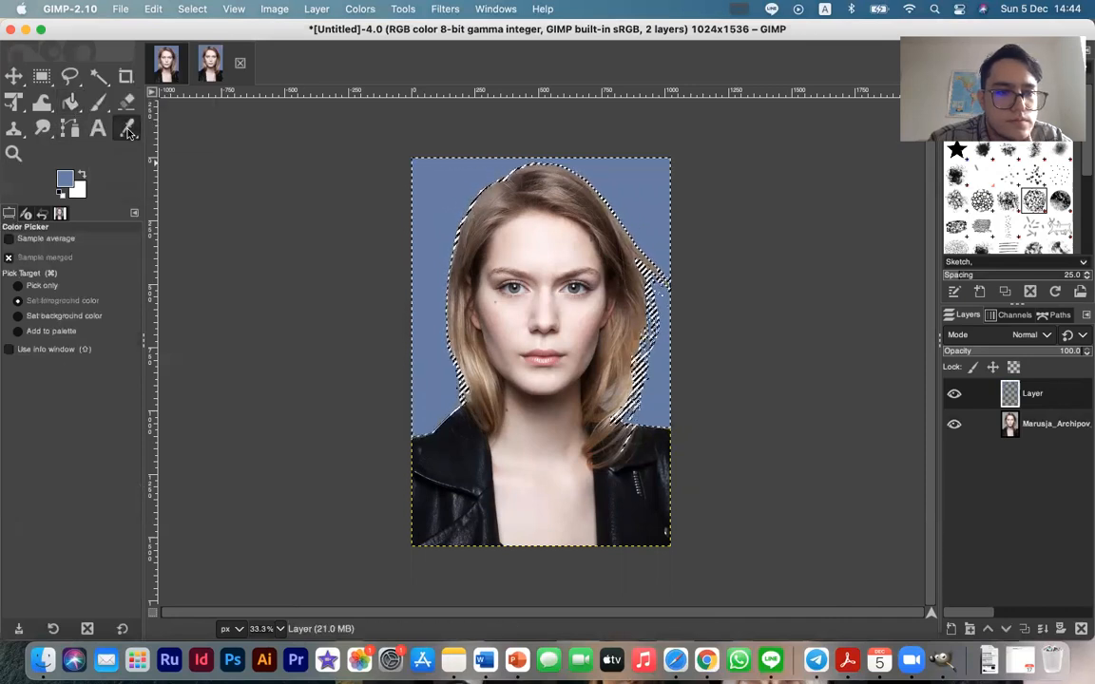
{"action": "left_click", "coordinate": [65, 105]}
{"action": "left_click", "coordinate": [68, 104]}
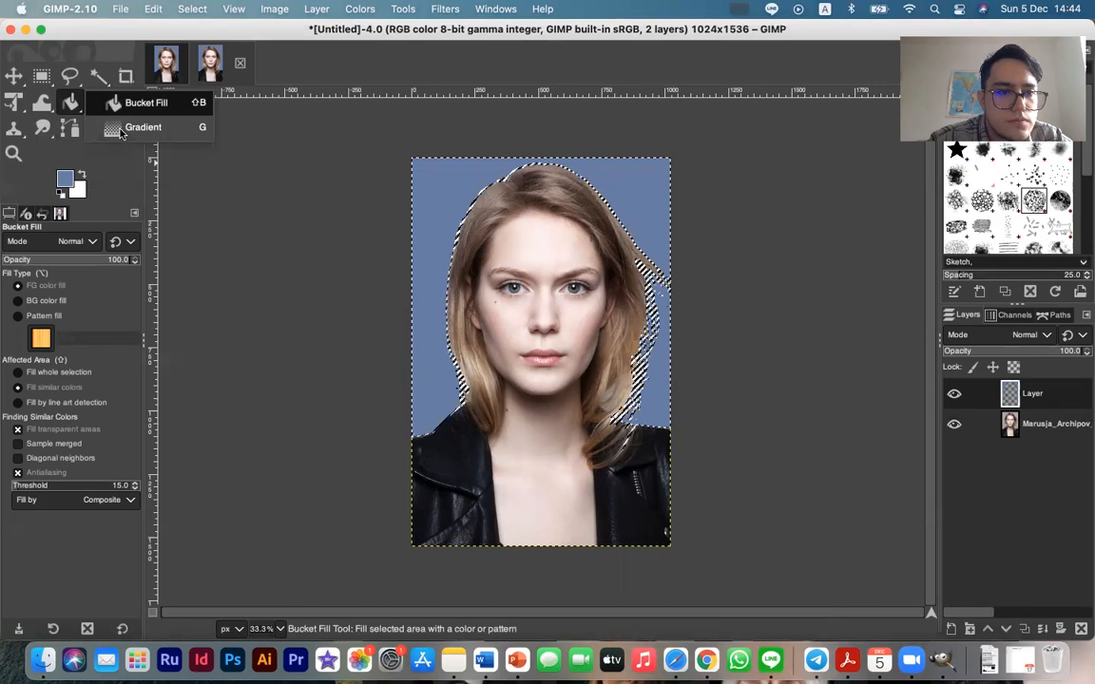
{"action": "left_click", "coordinate": [127, 131]}
{"action": "left_click", "coordinate": [78, 108]}
{"action": "left_click", "coordinate": [78, 109]}
{"action": "left_click", "coordinate": [147, 123]}
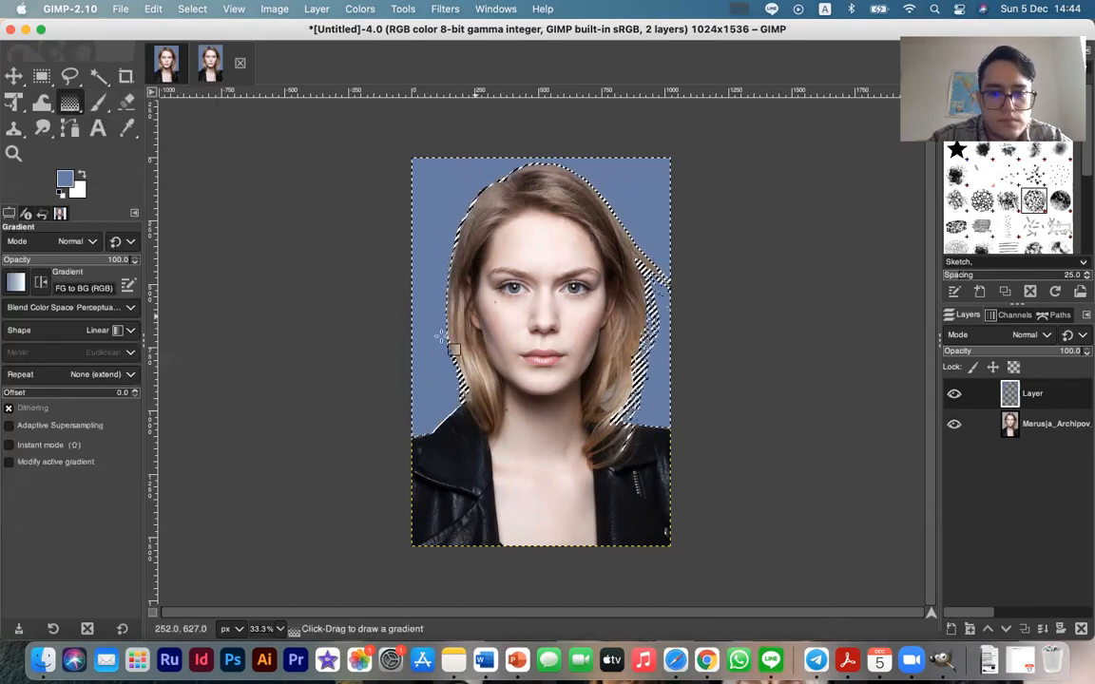
{"action": "left_click_drag", "start_coordinate": [434, 397], "coordinate": [426, 169]}
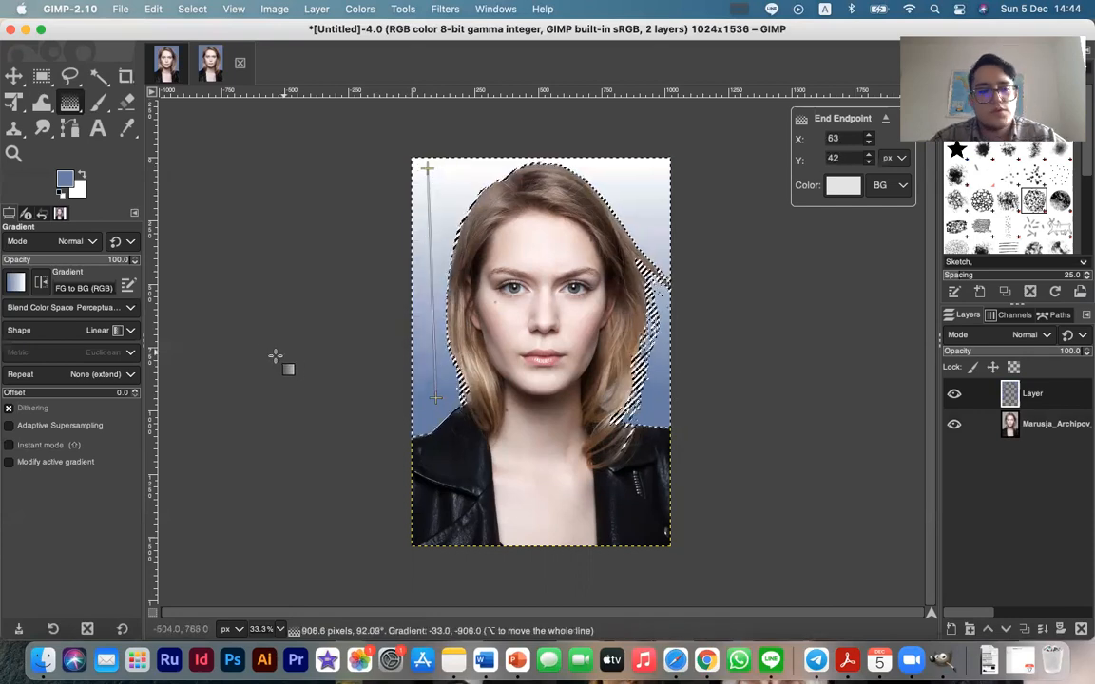
Change the gradient's background color from white to the light pink-violet df84ea
{"action": "left_click", "coordinate": [74, 187]}
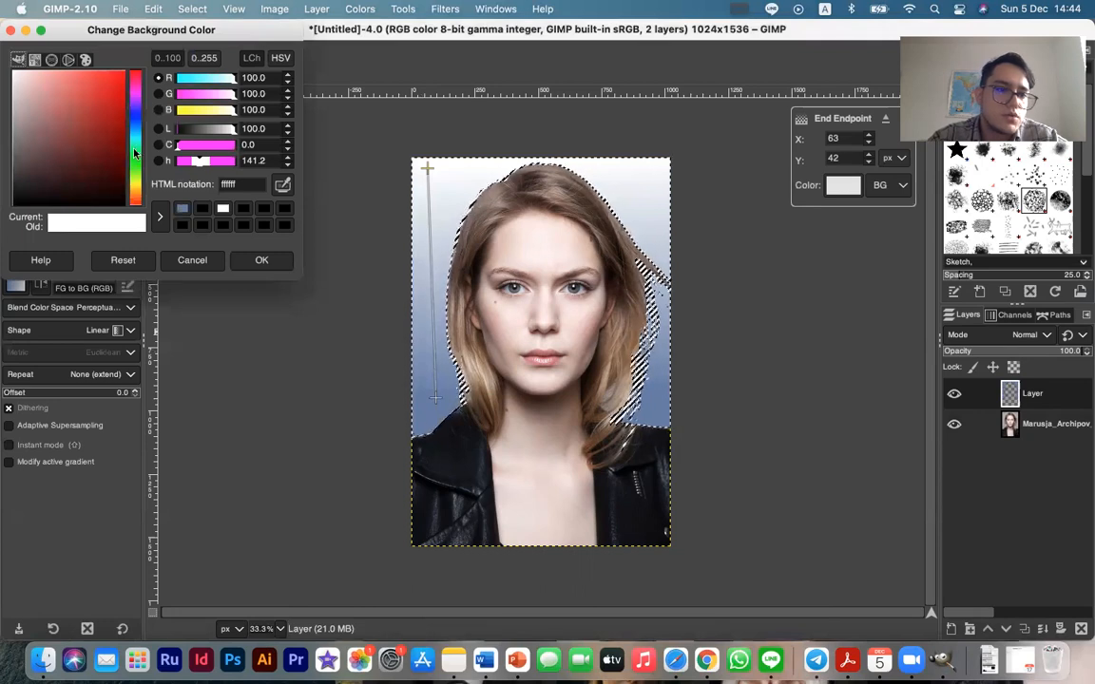
{"action": "left_click", "coordinate": [136, 97]}
{"action": "left_click_drag", "start_coordinate": [106, 90], "coordinate": [61, 85]}
{"action": "left_click", "coordinate": [257, 261]}
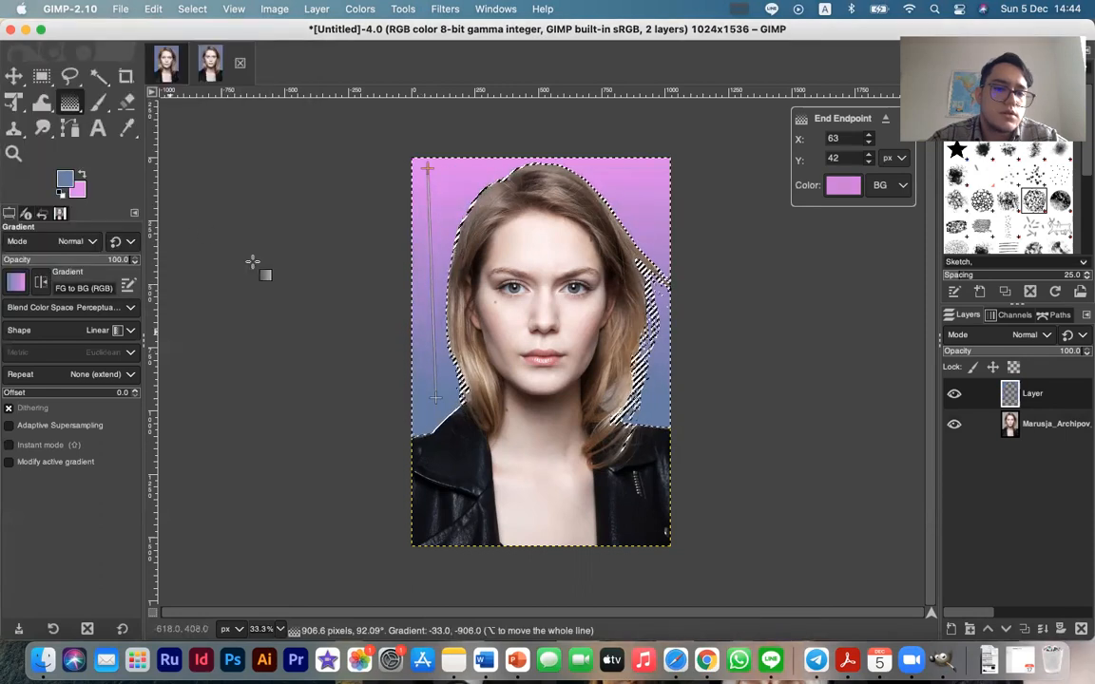
Change the gradient's foreground color to a bright red
{"action": "left_click", "coordinate": [57, 167]}
{"action": "left_click_drag", "start_coordinate": [133, 116], "coordinate": [134, 213]}
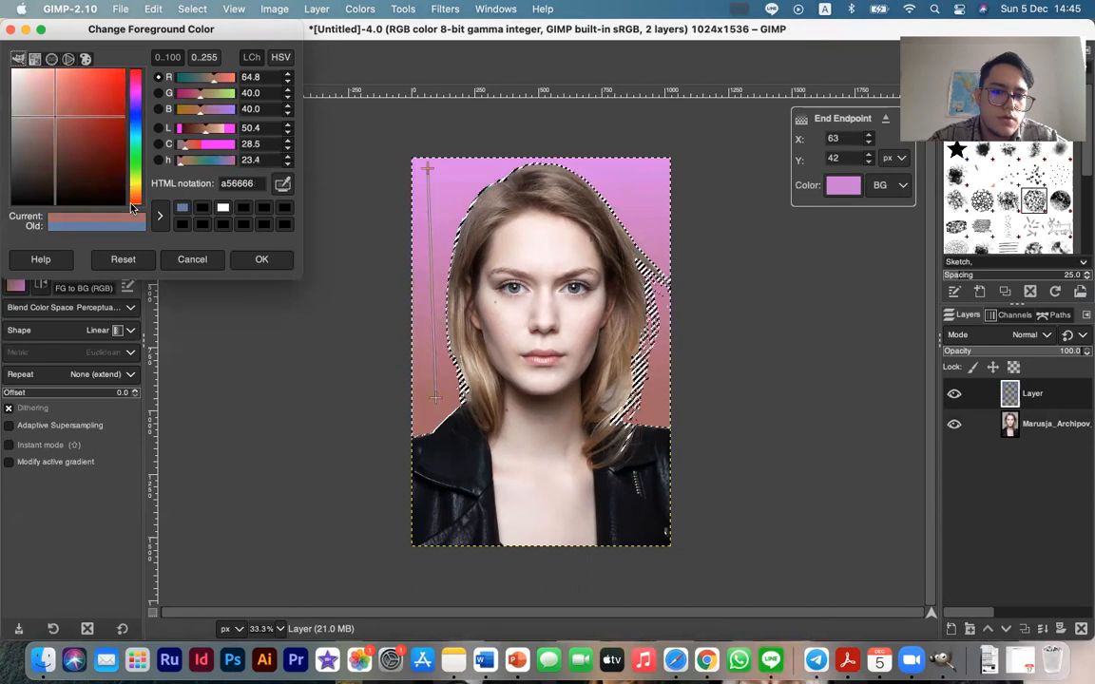
{"action": "left_click_drag", "start_coordinate": [79, 95], "coordinate": [108, 73]}
{"action": "left_click", "coordinate": [254, 258]}
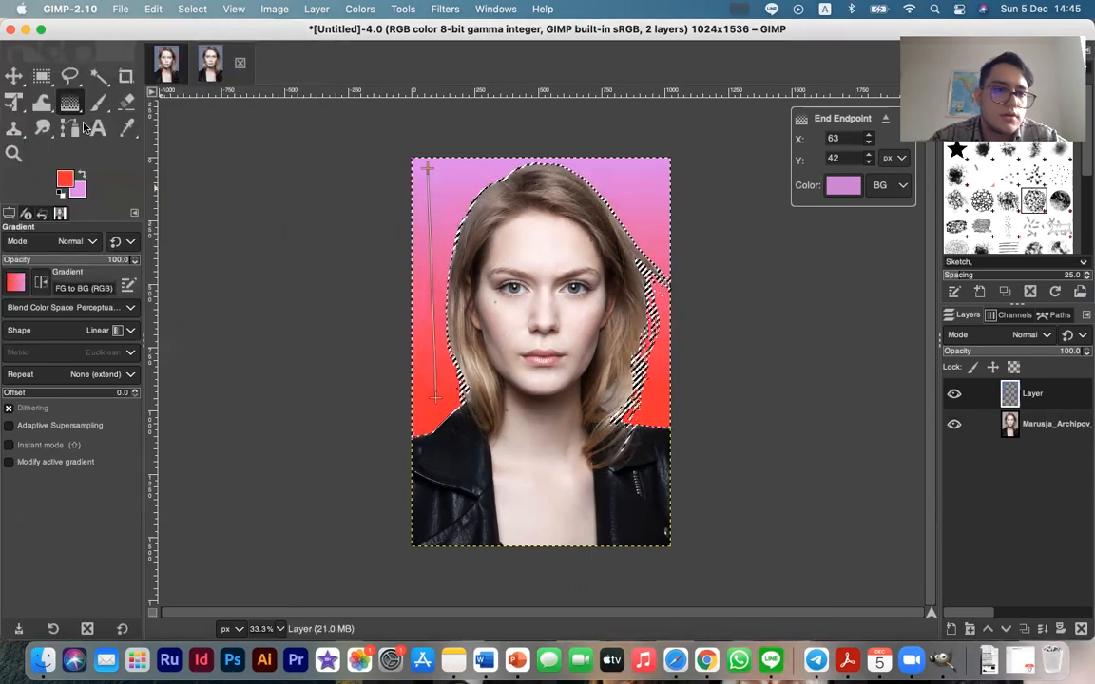
Intensify the gradient's background color to a vivid magenta and commit the gradient
{"action": "left_click", "coordinate": [84, 192]}
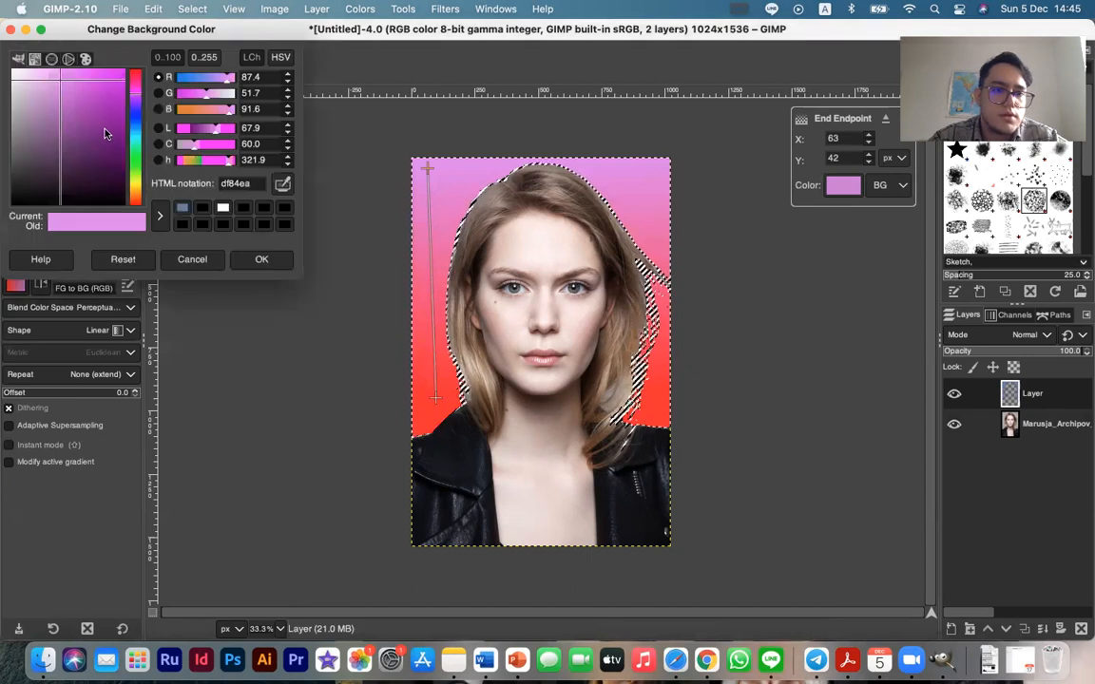
{"action": "left_click", "coordinate": [102, 76]}
{"action": "left_click", "coordinate": [76, 80]}
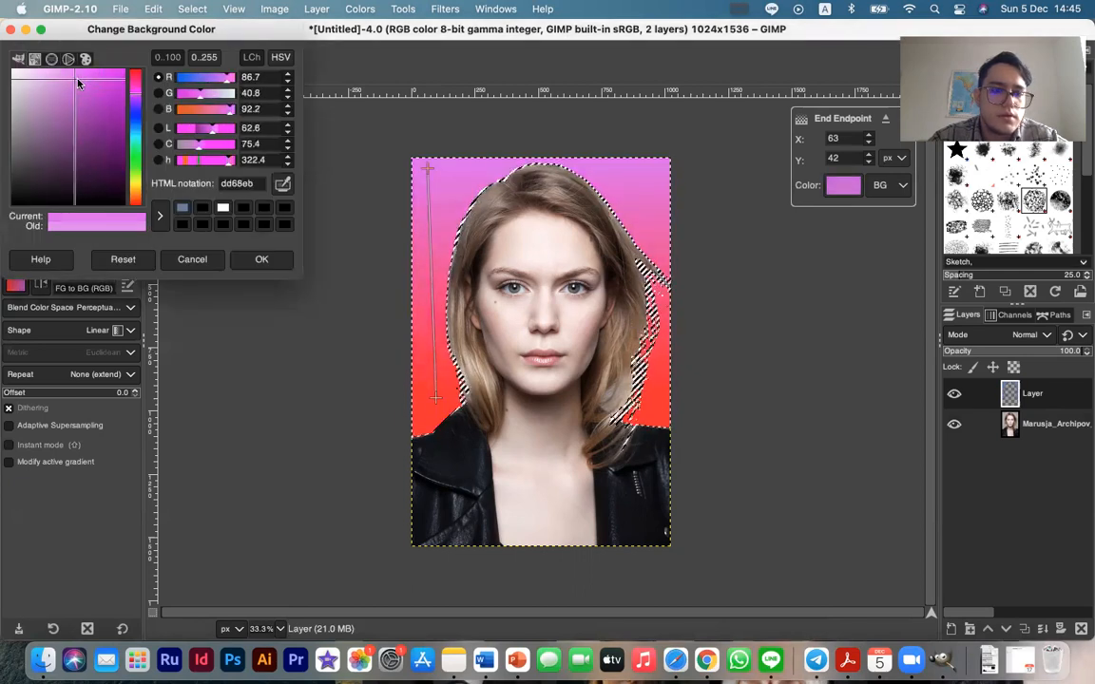
{"action": "left_click_drag", "start_coordinate": [79, 84], "coordinate": [120, 98]}
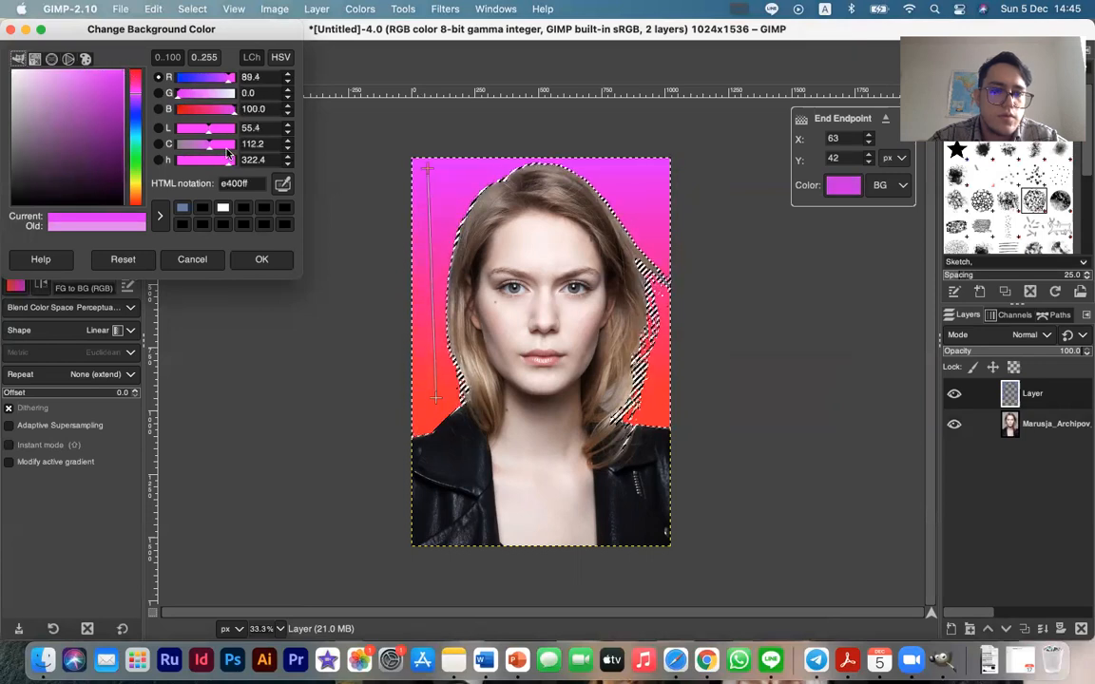
{"action": "left_click", "coordinate": [228, 147]}
{"action": "left_click", "coordinate": [287, 265]}
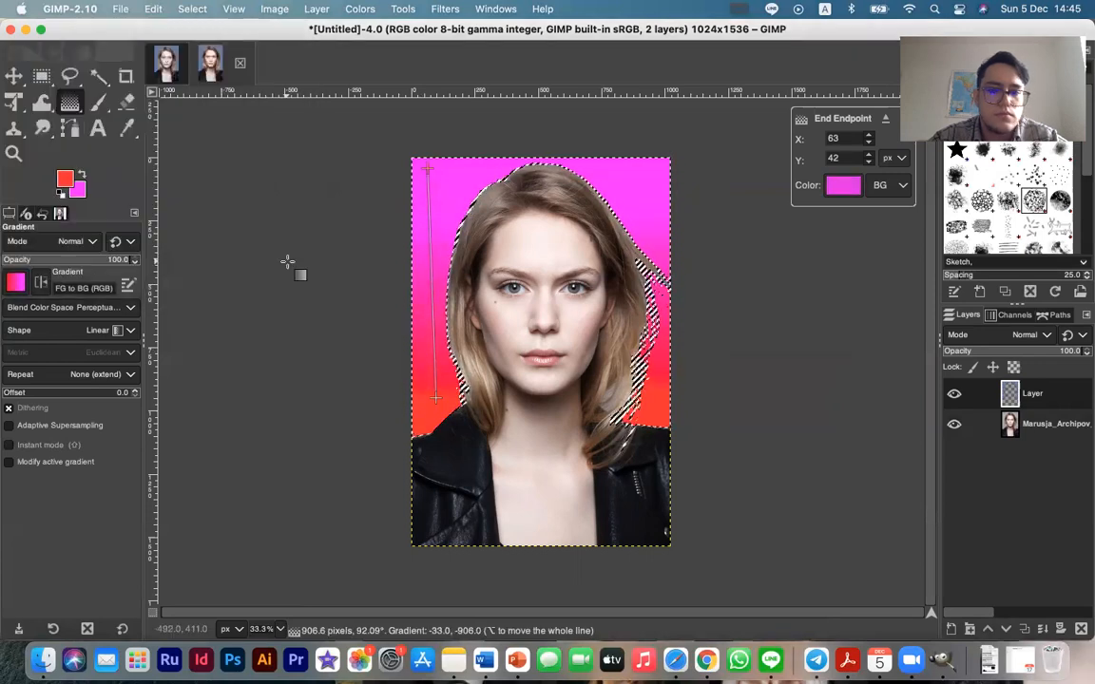
{"action": "left_click", "coordinate": [13, 76]}
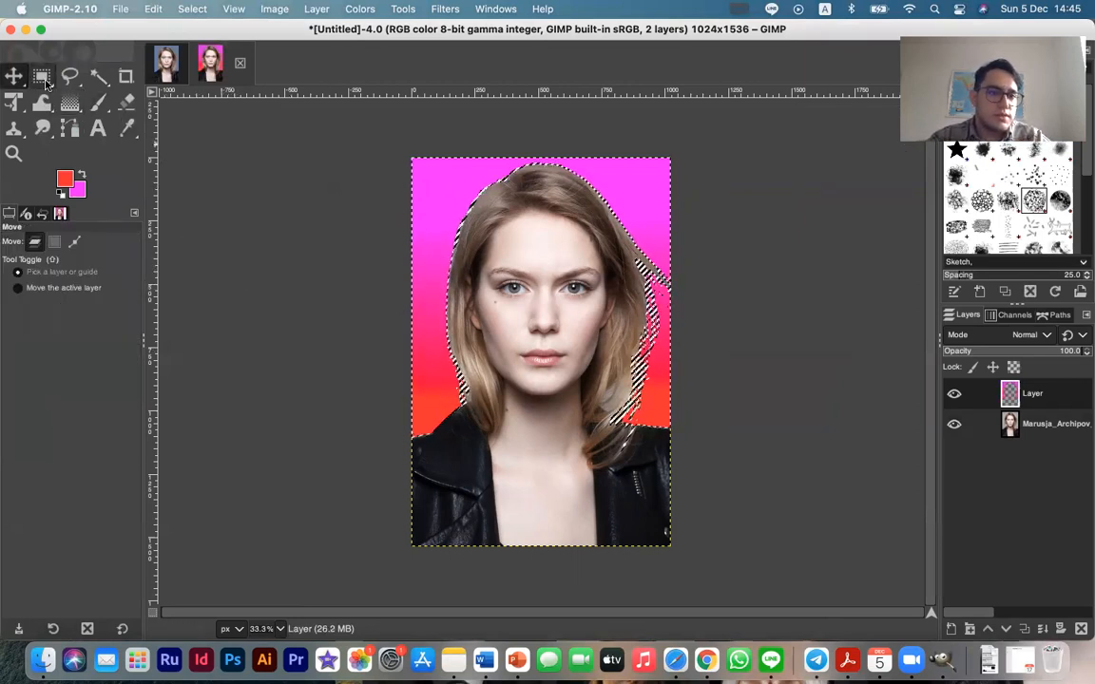
Crop the image to 1024 x 1263 px from its upper edge at full width, cutting off the lower jacket area
{"action": "left_click", "coordinate": [125, 80]}
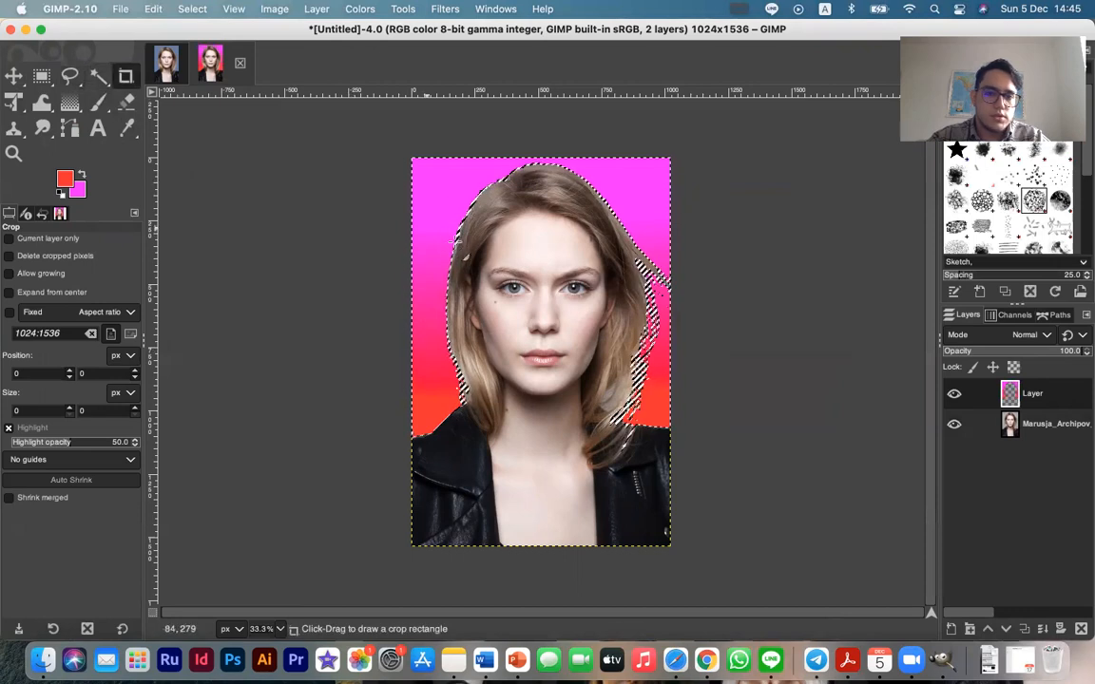
{"action": "left_click_drag", "start_coordinate": [442, 174], "coordinate": [675, 479]}
{"action": "left_click_drag", "start_coordinate": [455, 451], "coordinate": [407, 452]}
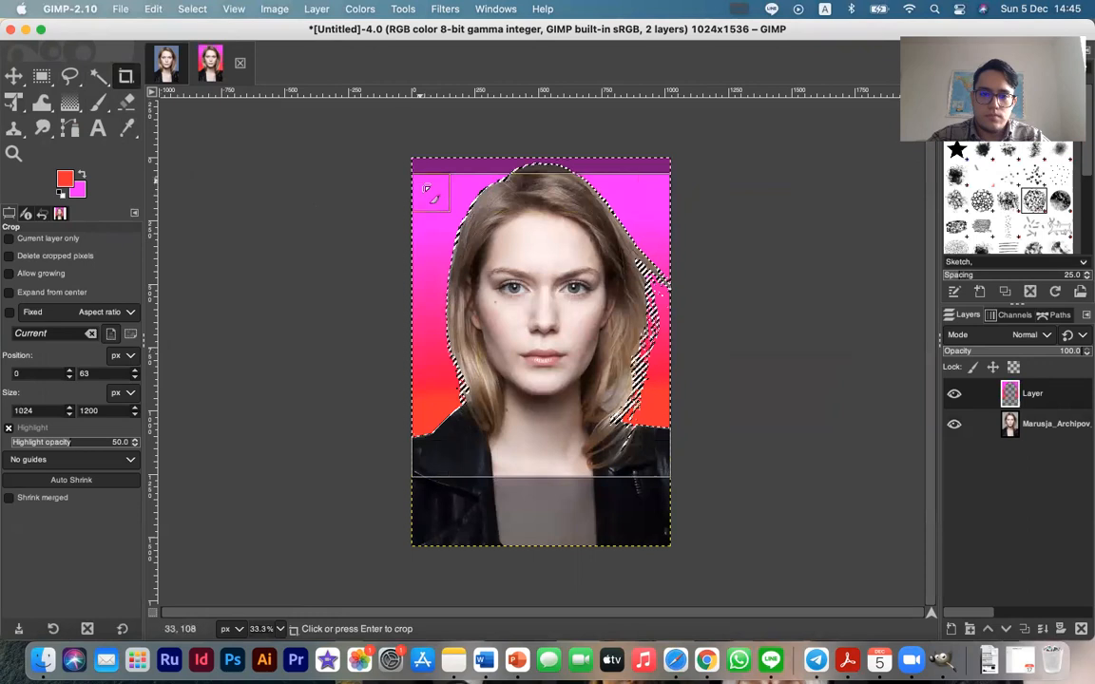
{"action": "left_click_drag", "start_coordinate": [427, 189], "coordinate": [409, 148]}
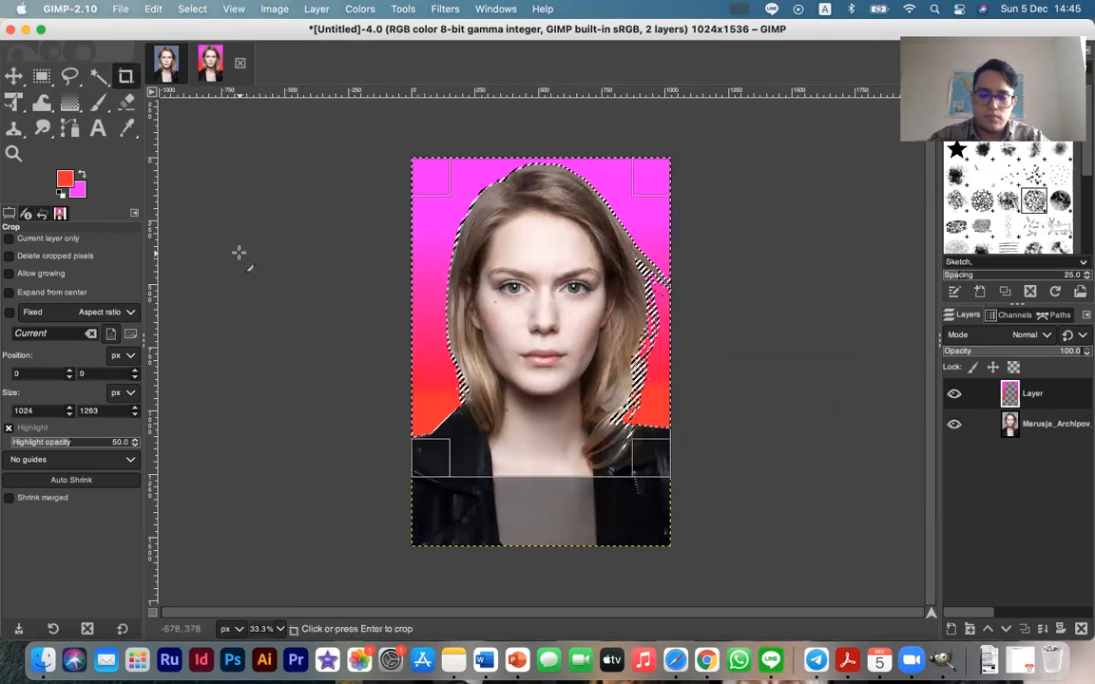
{"action": "key", "text": "Return"}
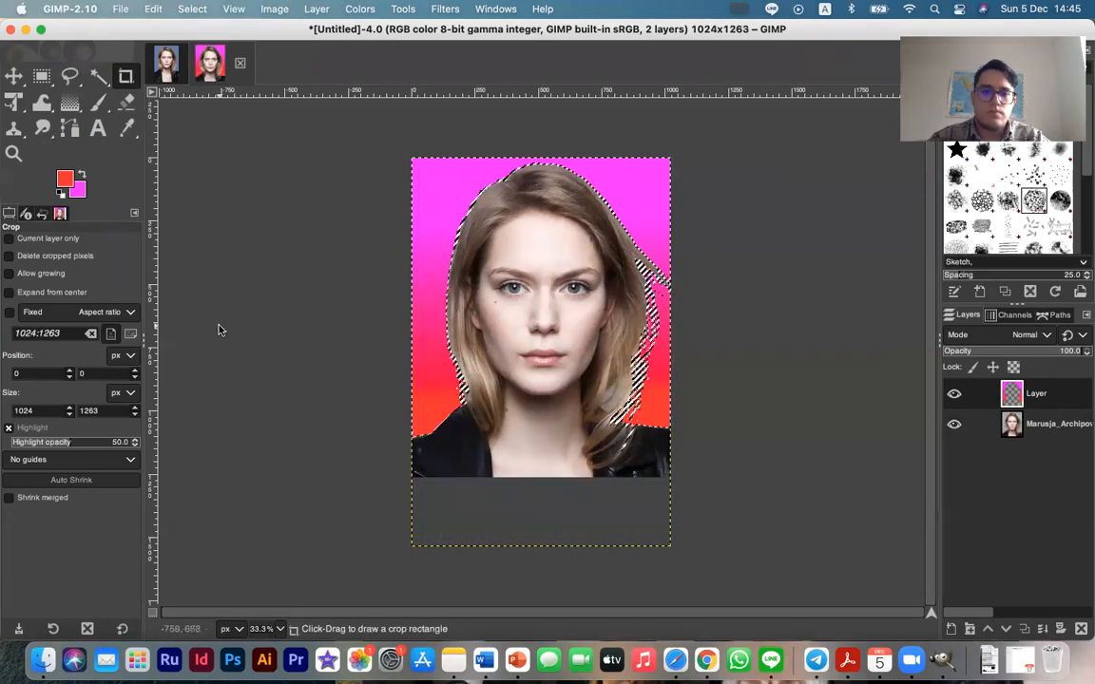
{"action": "left_click", "coordinate": [13, 76]}
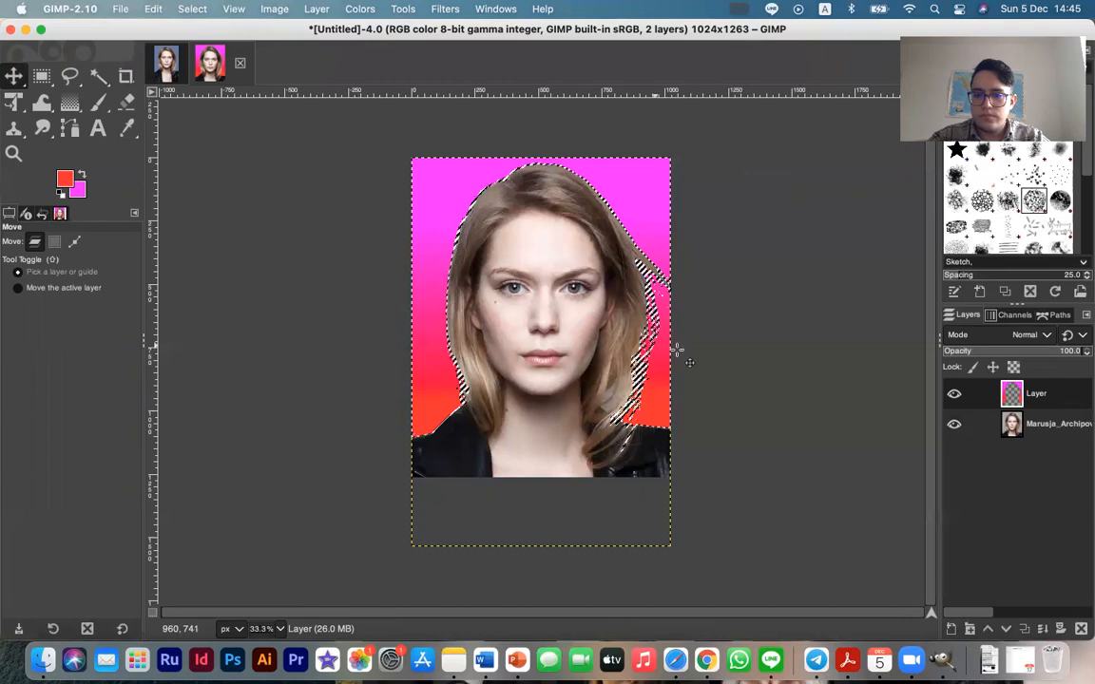
Toggle the visibility of the portrait layer and the gradient layer to compare them, leaving both visible
{"action": "left_click", "coordinate": [954, 425]}
{"action": "left_click", "coordinate": [954, 425]}
{"action": "left_click", "coordinate": [954, 424]}
{"action": "left_click", "coordinate": [954, 425]}
{"action": "left_click", "coordinate": [954, 393]}
{"action": "left_click", "coordinate": [954, 393]}
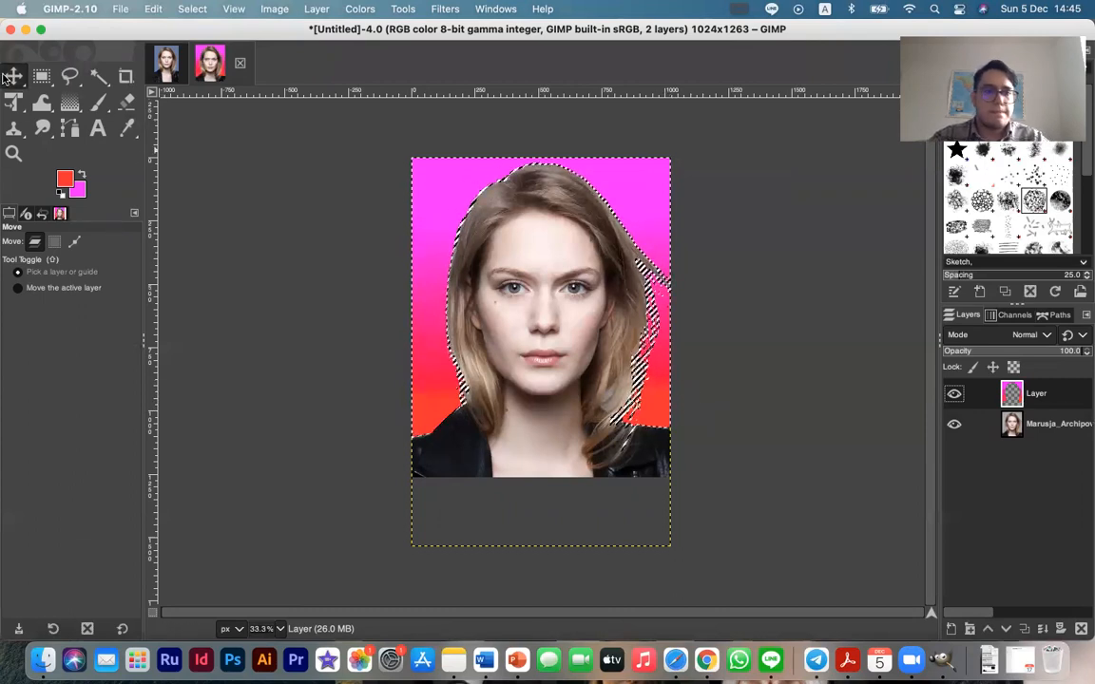
Apply a Gaussian Blur with Size X and Size Y of 1.50 to the gradient layer
{"action": "left_click", "coordinate": [354, 8]}
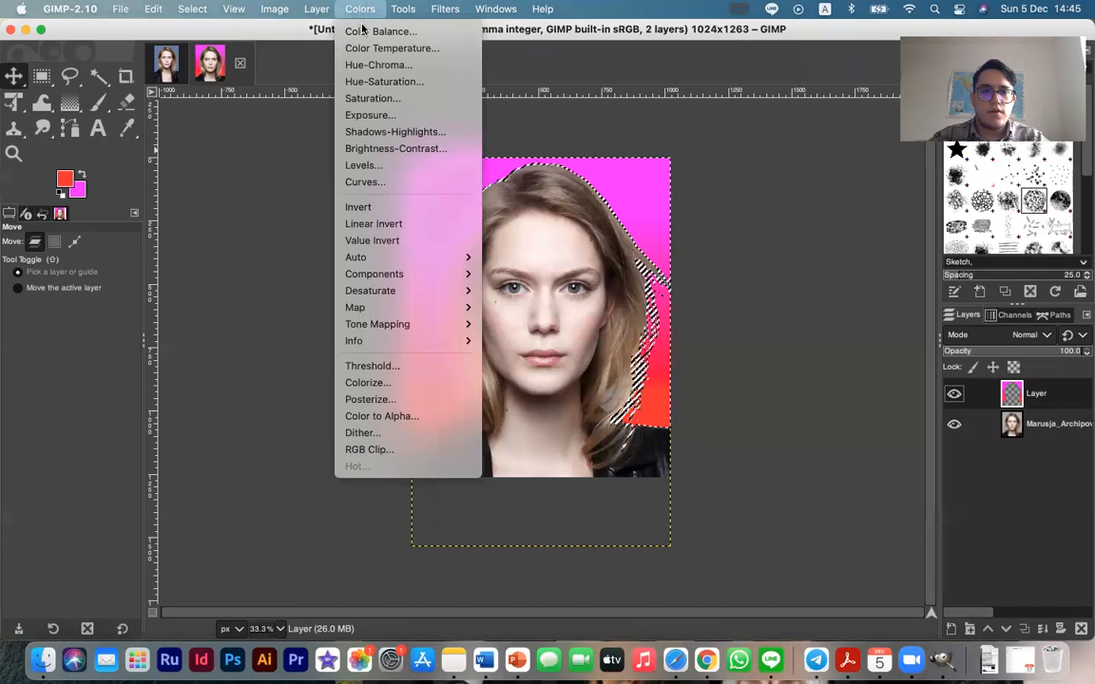
{"action": "mouse_move", "coordinate": [451, 9]}
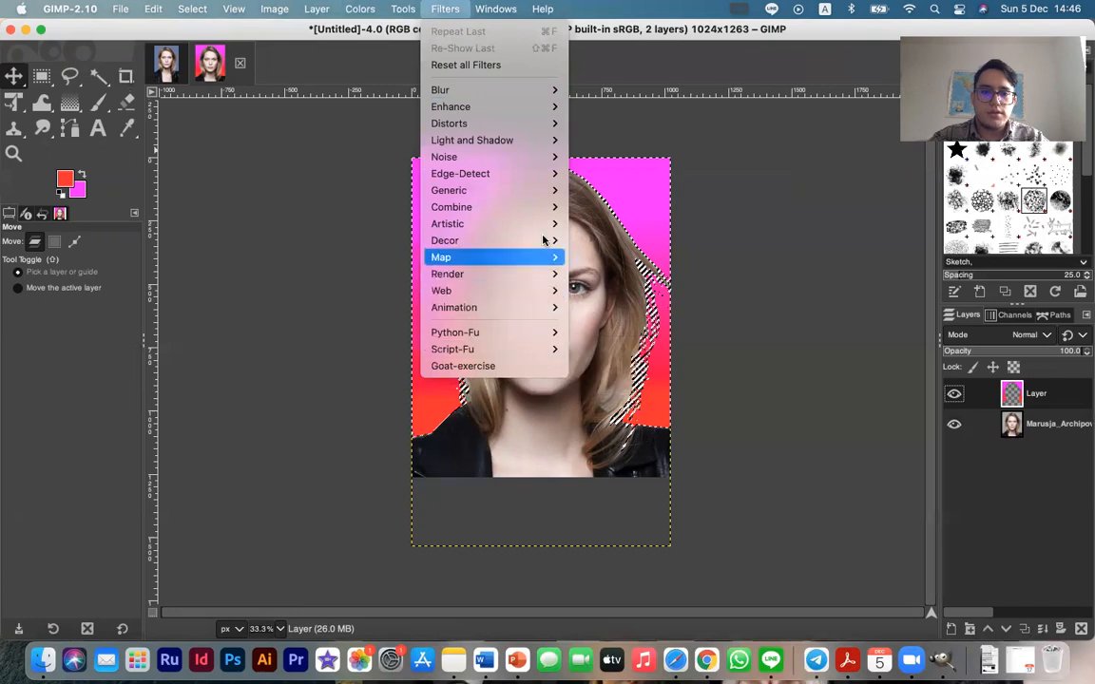
{"action": "mouse_move", "coordinate": [532, 93]}
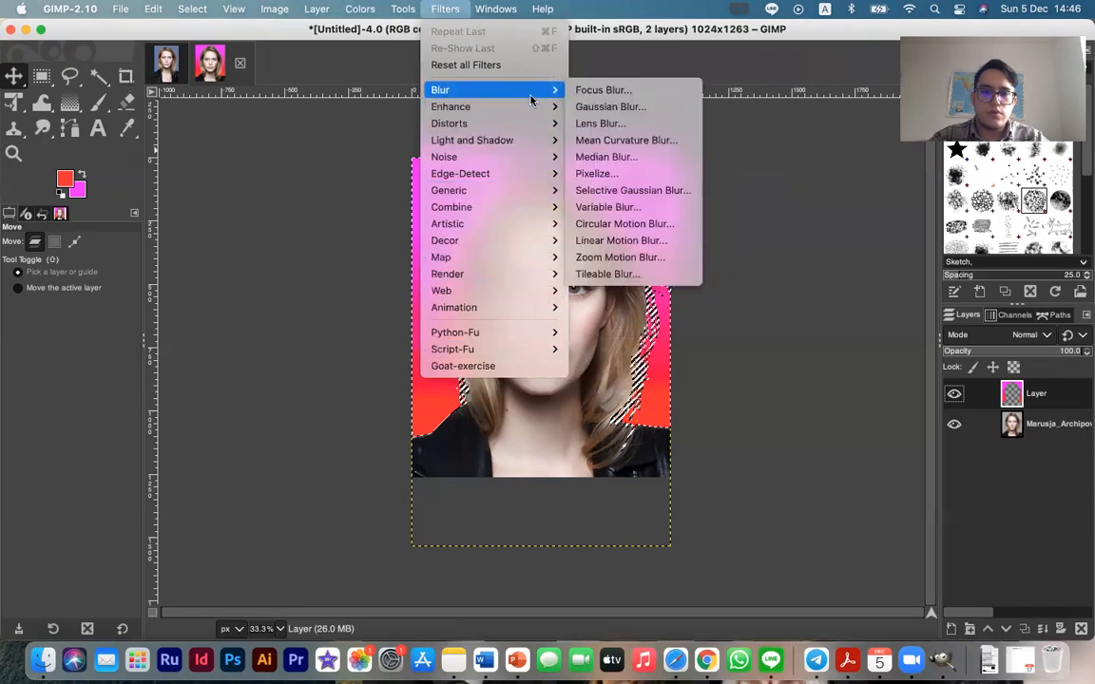
{"action": "left_click", "coordinate": [646, 108]}
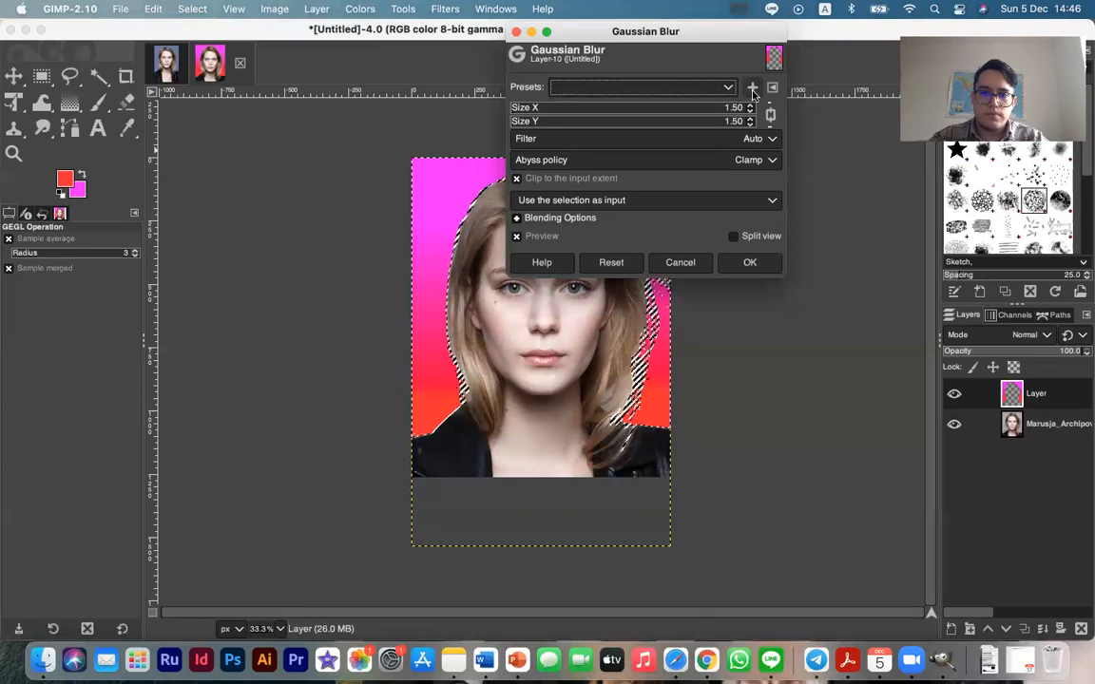
{"action": "left_click", "coordinate": [753, 89]}
{"action": "left_click", "coordinate": [636, 190]}
{"action": "left_click", "coordinate": [746, 260]}
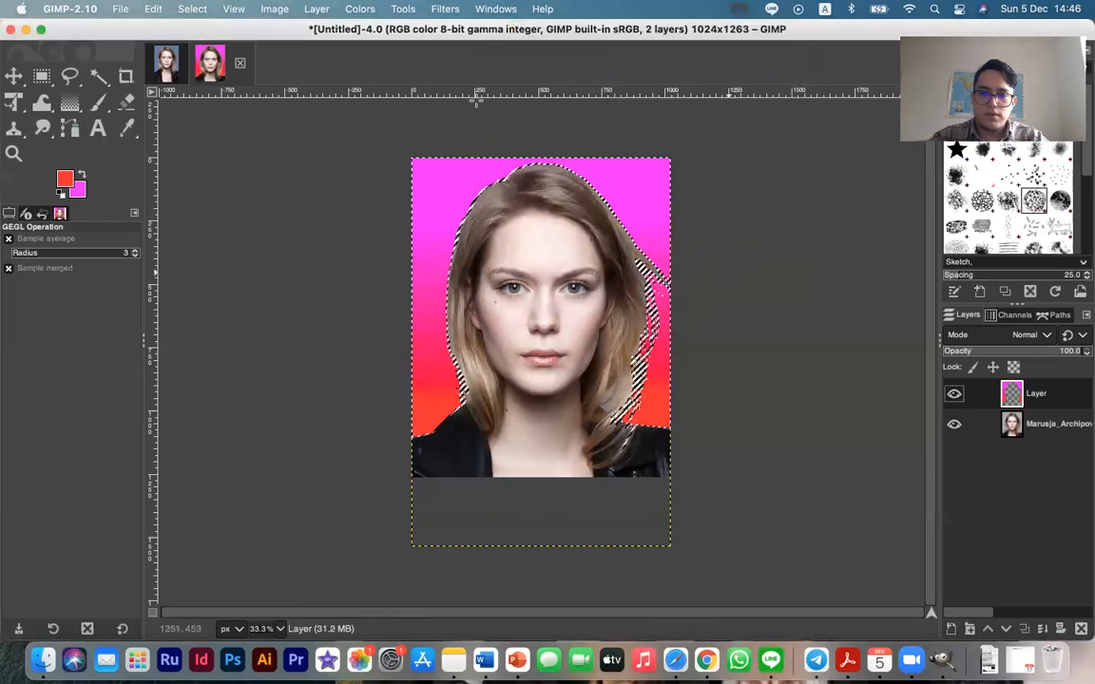
Apply Color Balance to the portrait layer with all three midtone levels at -100, checking the split view before accepting
{"action": "left_click", "coordinate": [1036, 424]}
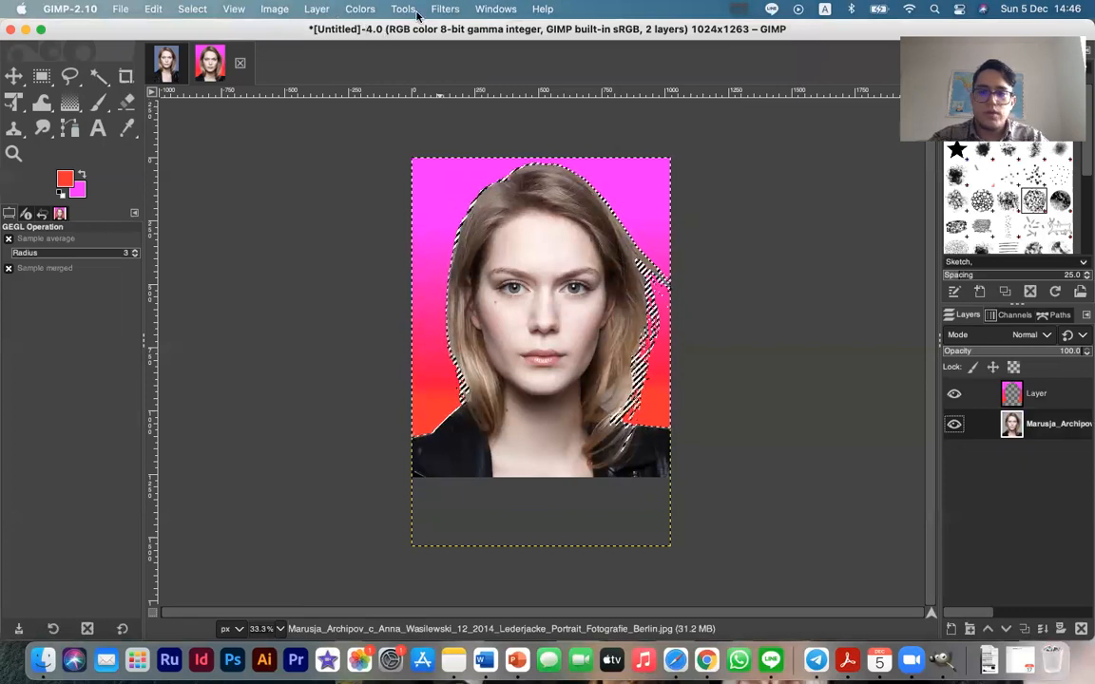
{"action": "left_click", "coordinate": [361, 9]}
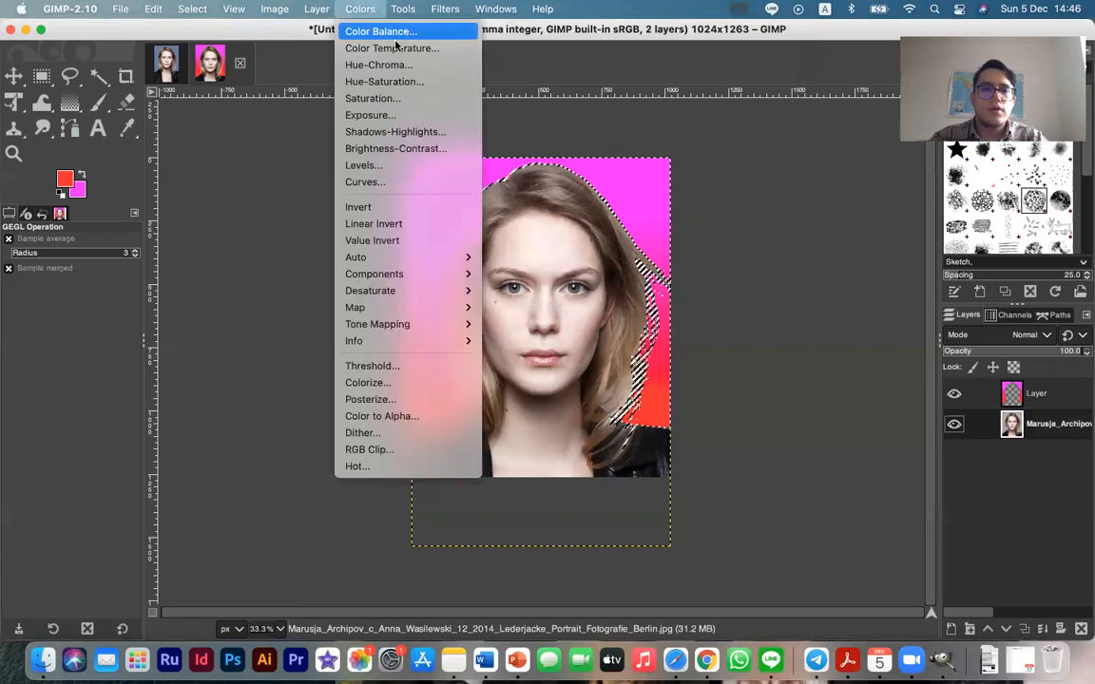
{"action": "mouse_move", "coordinate": [390, 14]}
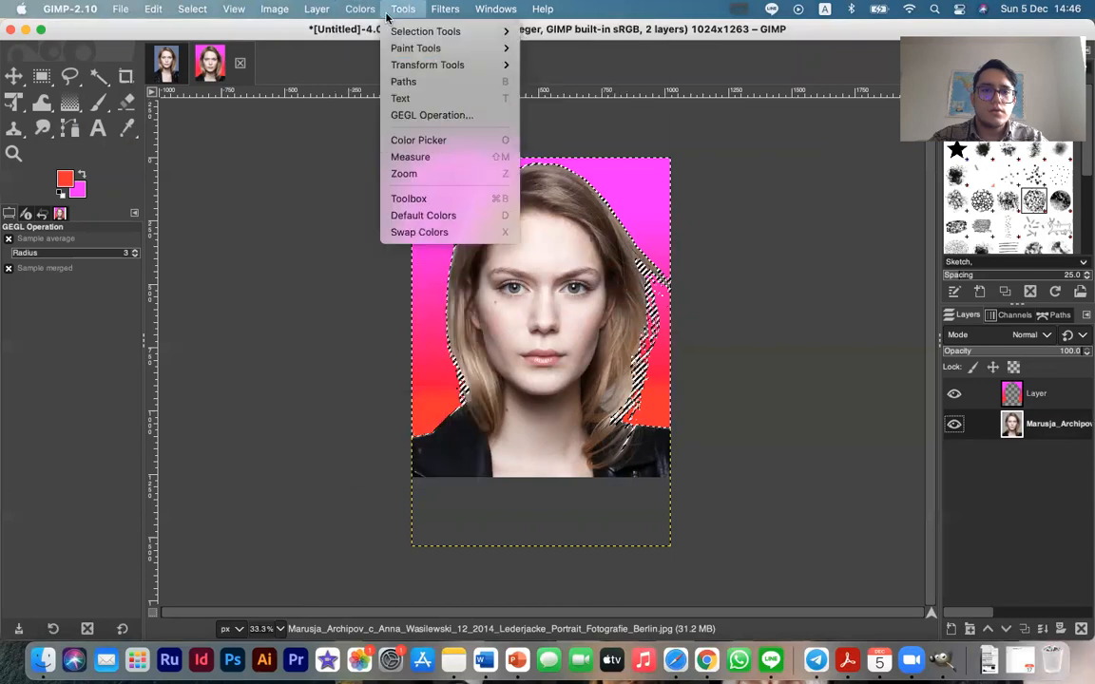
{"action": "left_click", "coordinate": [406, 32]}
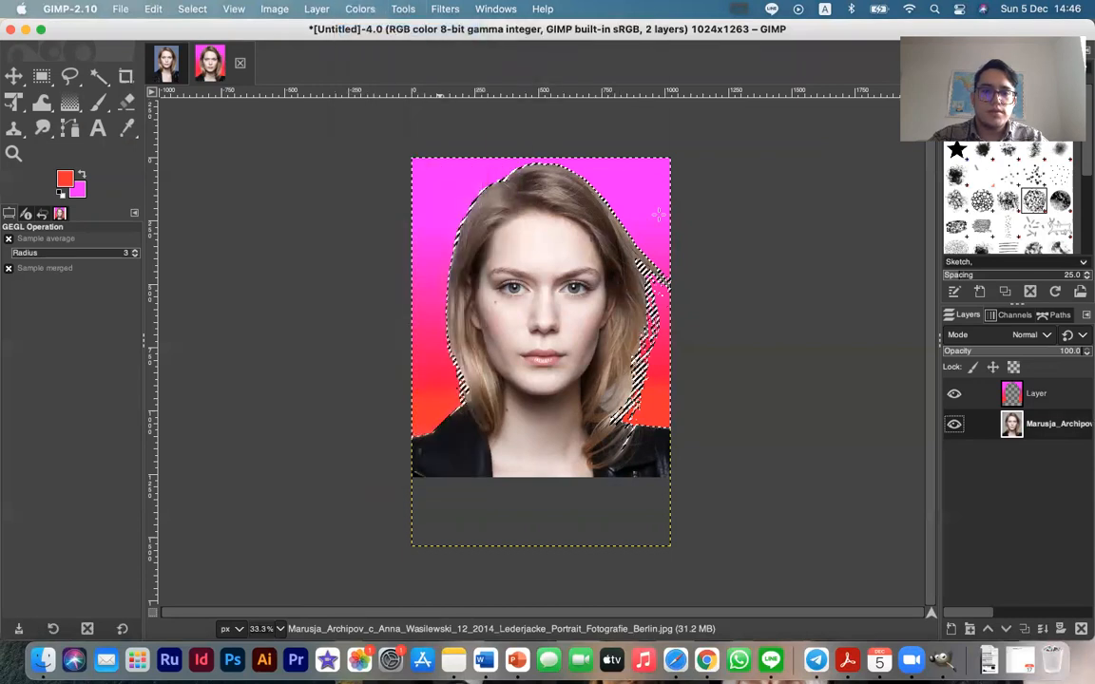
{"action": "left_click_drag", "start_coordinate": [630, 175], "coordinate": [722, 175]}
{"action": "left_click_drag", "start_coordinate": [660, 190], "coordinate": [754, 202]}
{"action": "left_click_drag", "start_coordinate": [651, 201], "coordinate": [553, 189]}
{"action": "left_click_drag", "start_coordinate": [616, 175], "coordinate": [551, 176]}
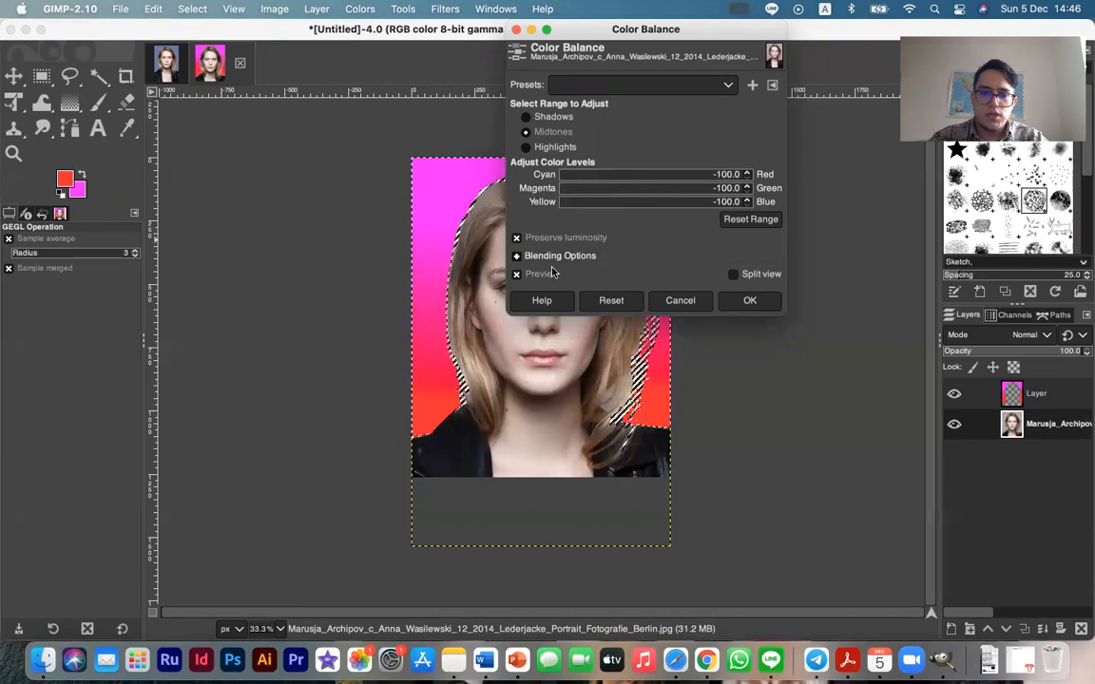
{"action": "left_click", "coordinate": [732, 274]}
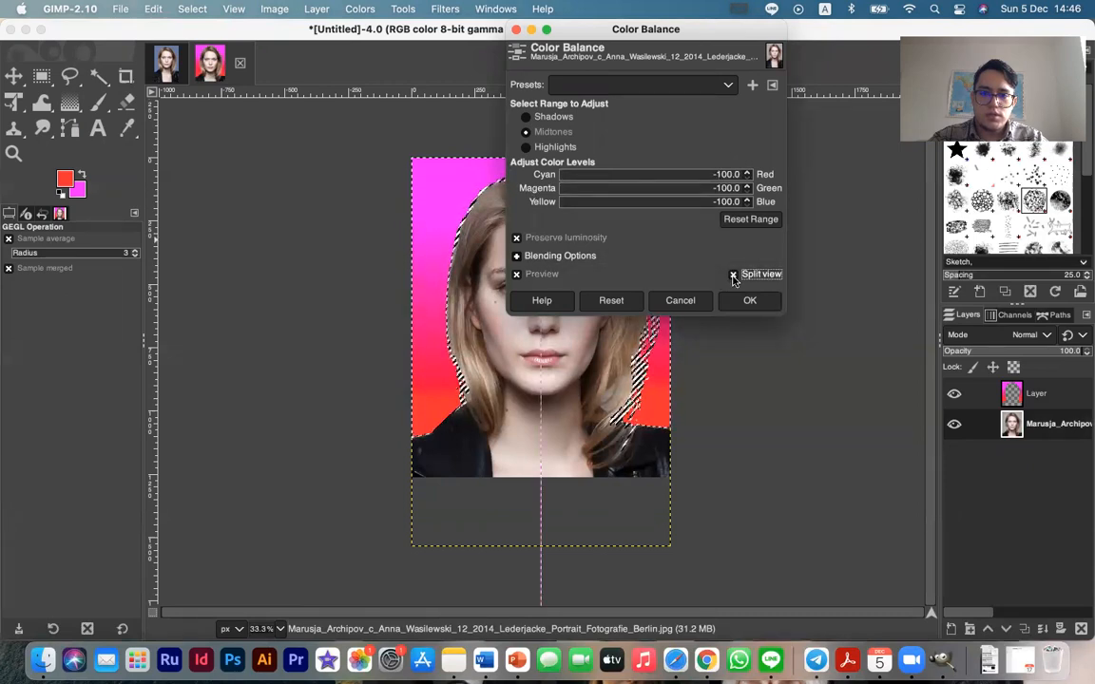
{"action": "left_click", "coordinate": [733, 275]}
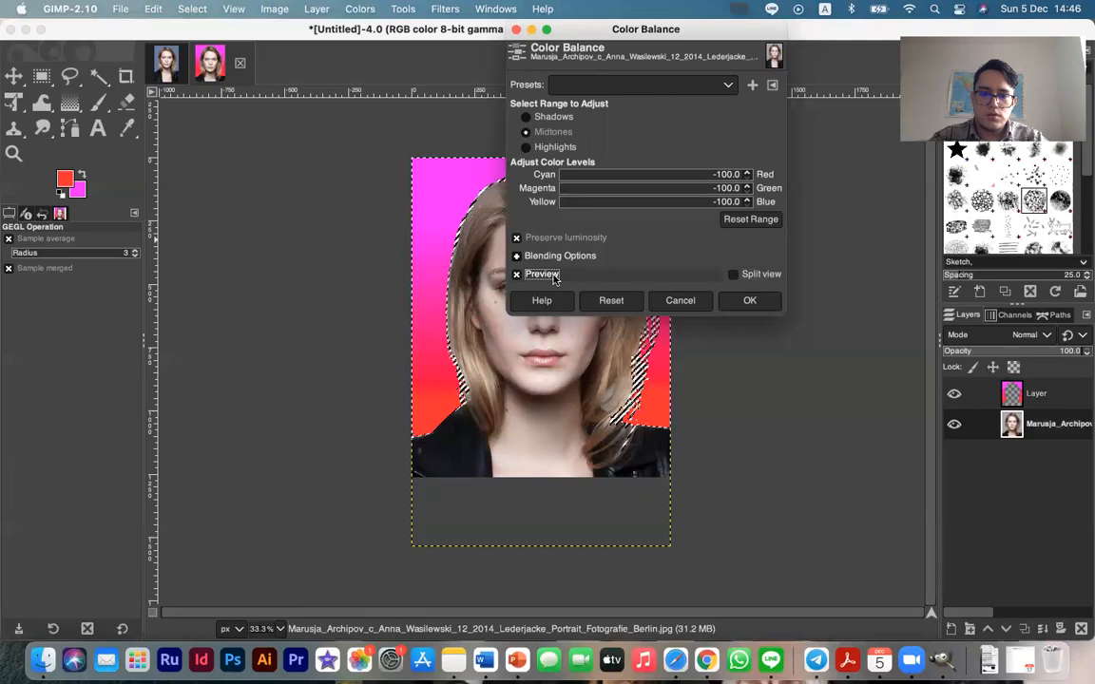
{"action": "left_click", "coordinate": [735, 300]}
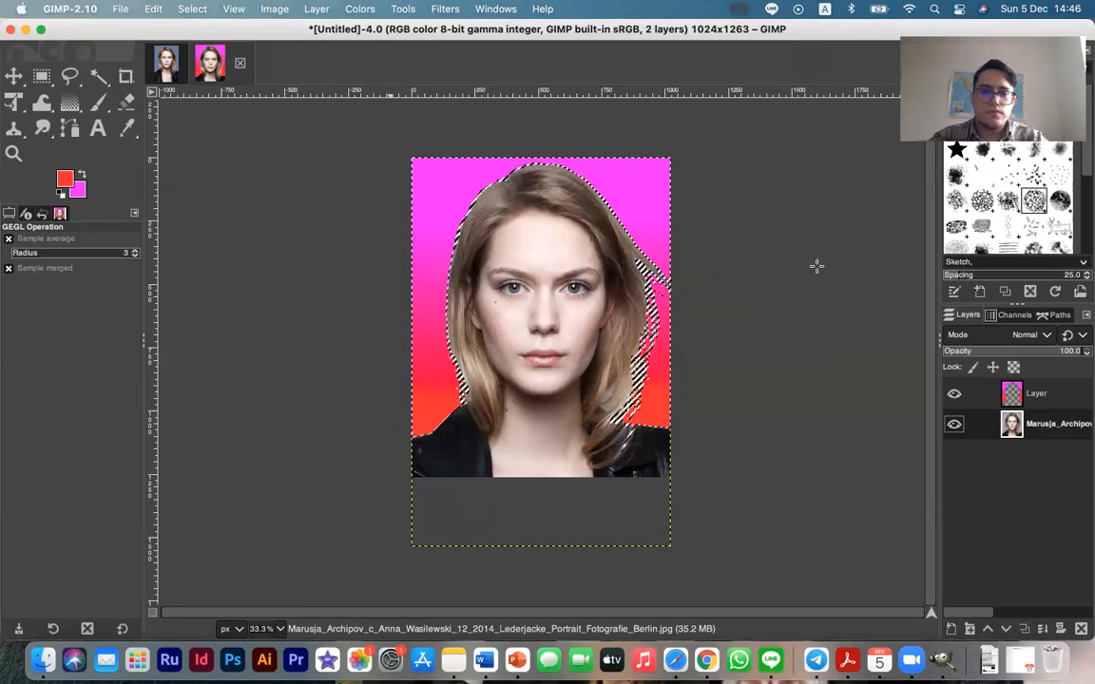
Try lowering the layer opacity and return it to 100
{"action": "mouse_move", "coordinate": [1066, 351]}
{"action": "left_mouse_down"}
{"action": "mouse_move", "coordinate": [989, 356]}
{"action": "mouse_move", "coordinate": [1085, 351]}
{"action": "left_mouse_up"}
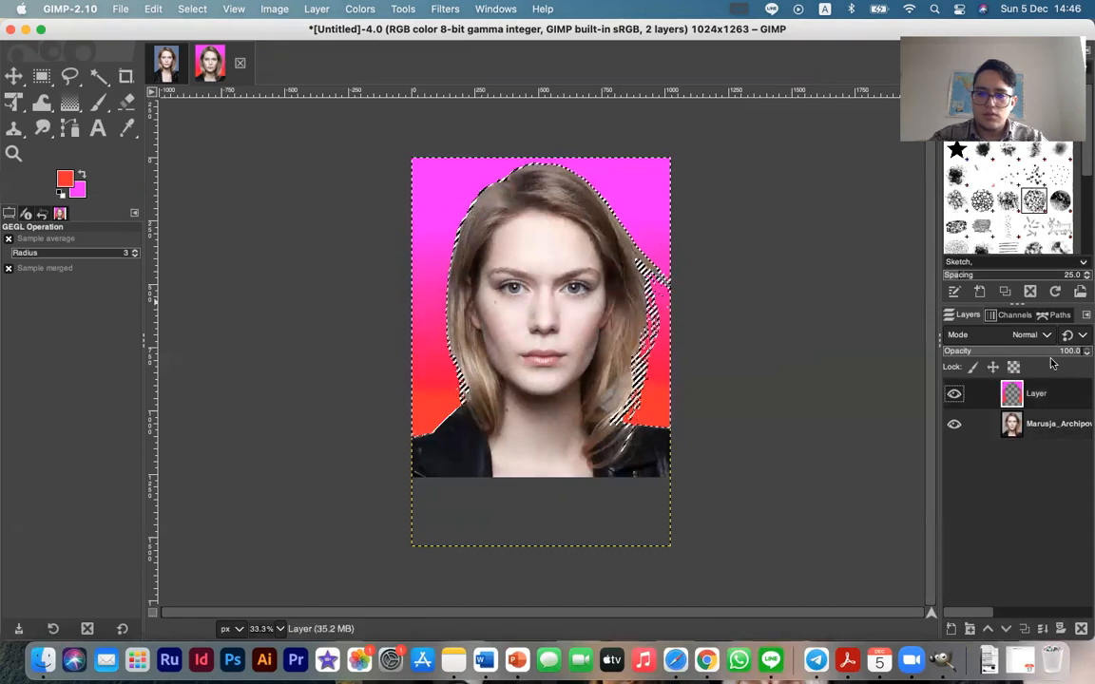
{"action": "left_click_drag", "start_coordinate": [1057, 351], "coordinate": [1093, 351]}
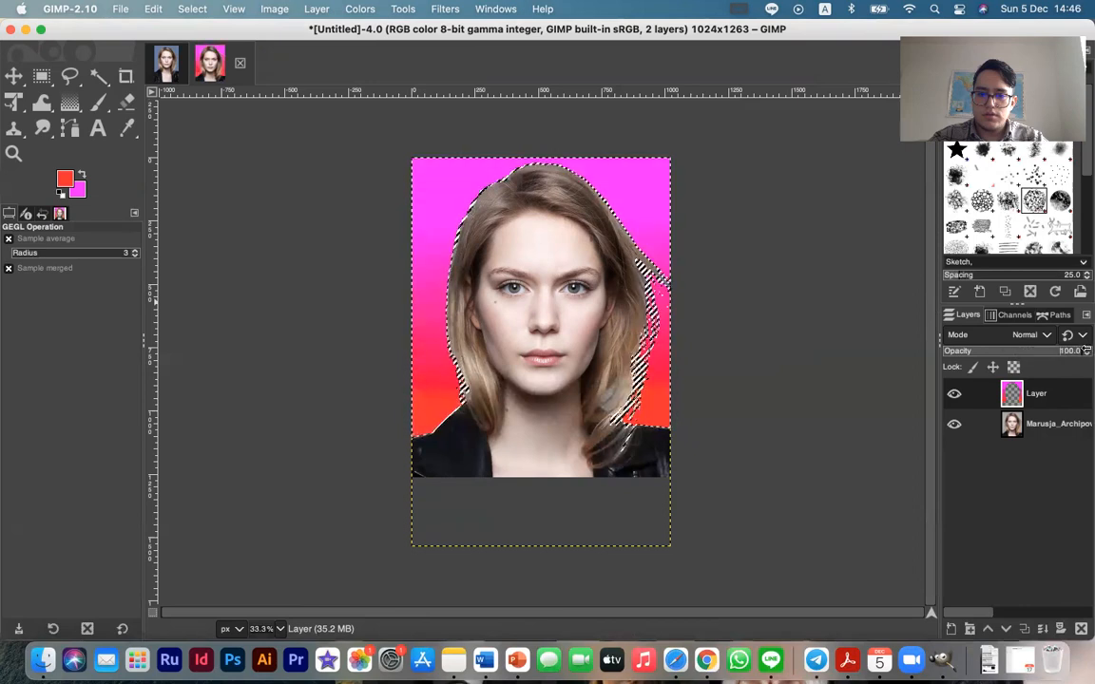
Apply Hue-Saturation to the gradient layer with Hue about -148, Lightness 81.8 and Saturation 78.2
{"action": "left_click", "coordinate": [276, 11]}
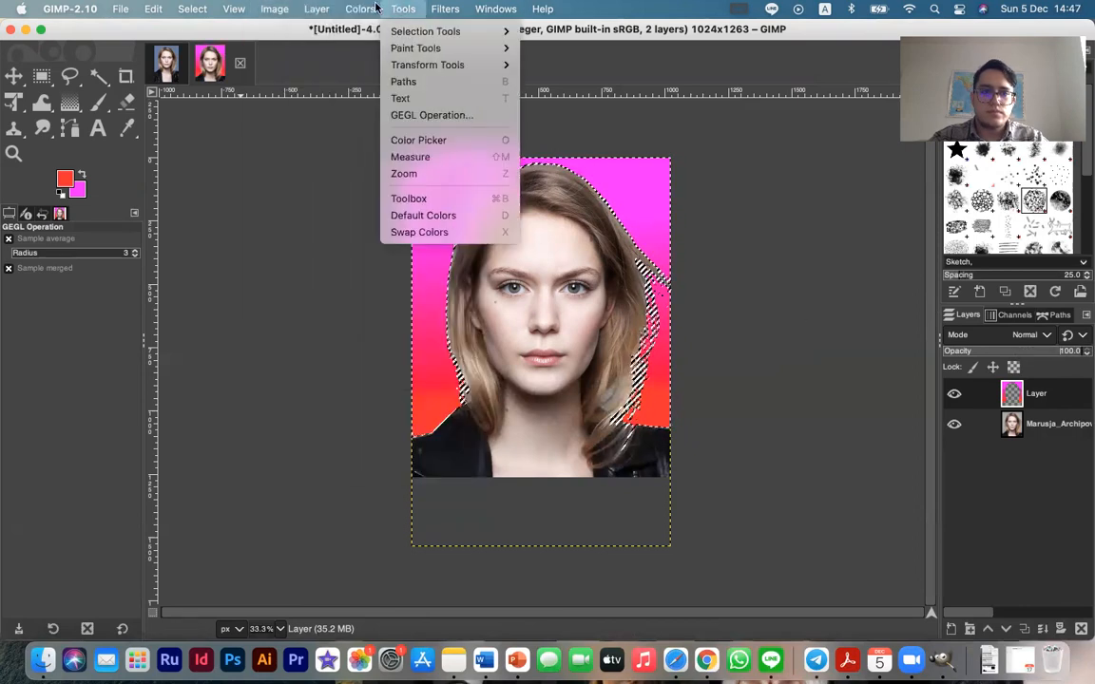
{"action": "mouse_move", "coordinate": [361, 10]}
{"action": "left_click", "coordinate": [388, 81]}
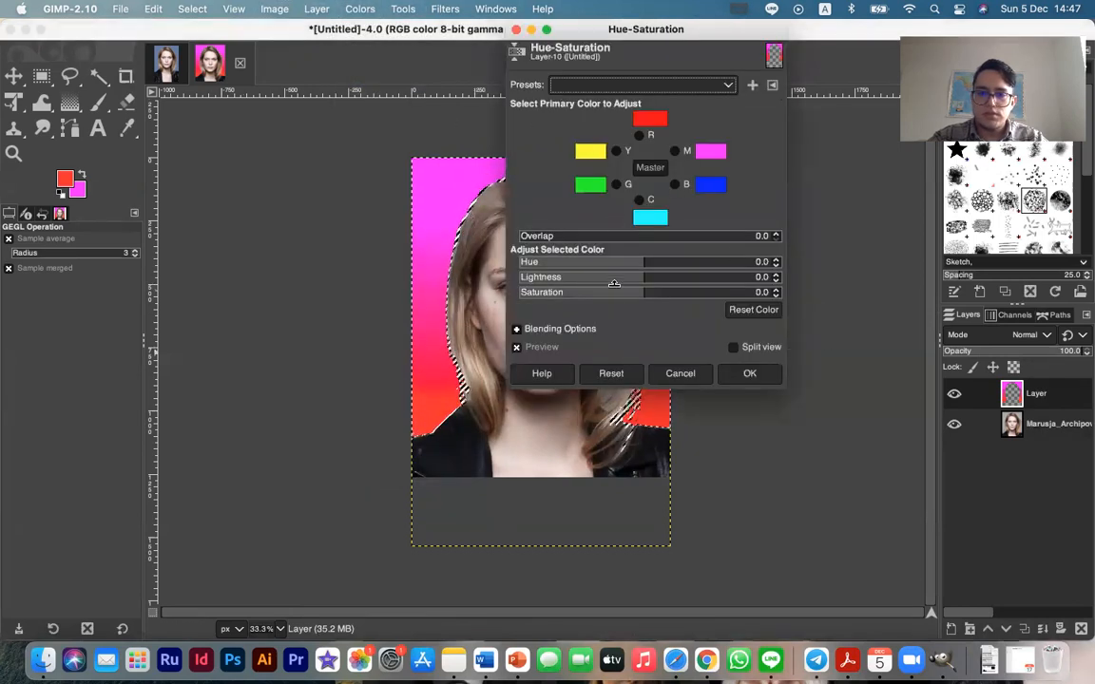
{"action": "left_click_drag", "start_coordinate": [643, 277], "coordinate": [775, 262]}
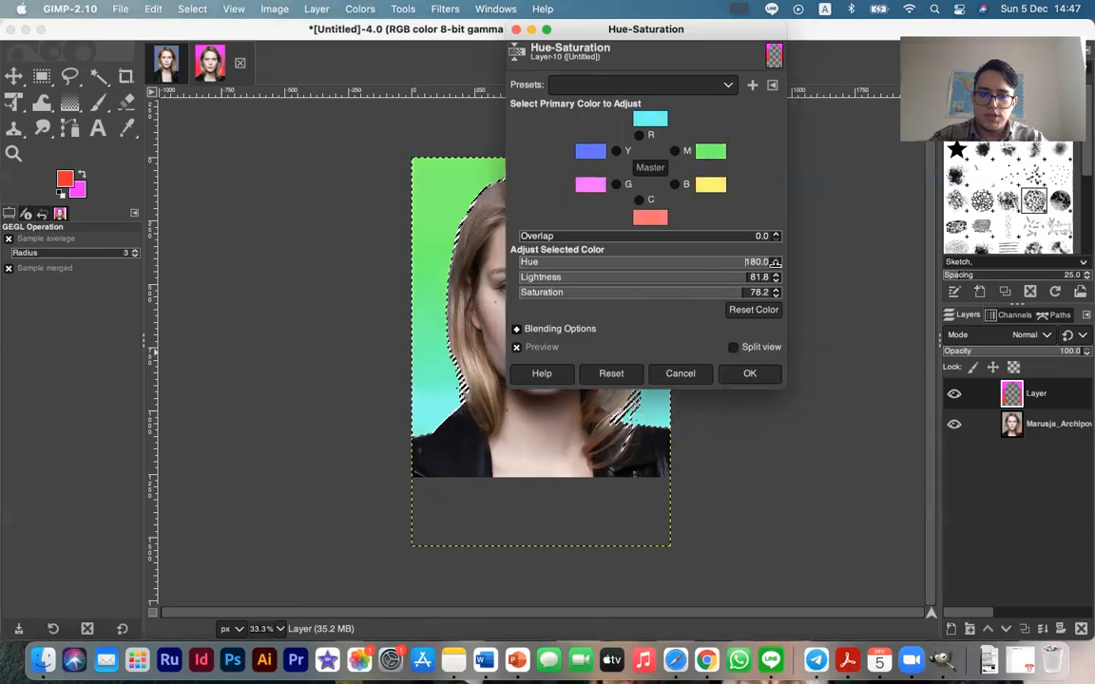
{"action": "left_click_drag", "start_coordinate": [616, 261], "coordinate": [538, 262]}
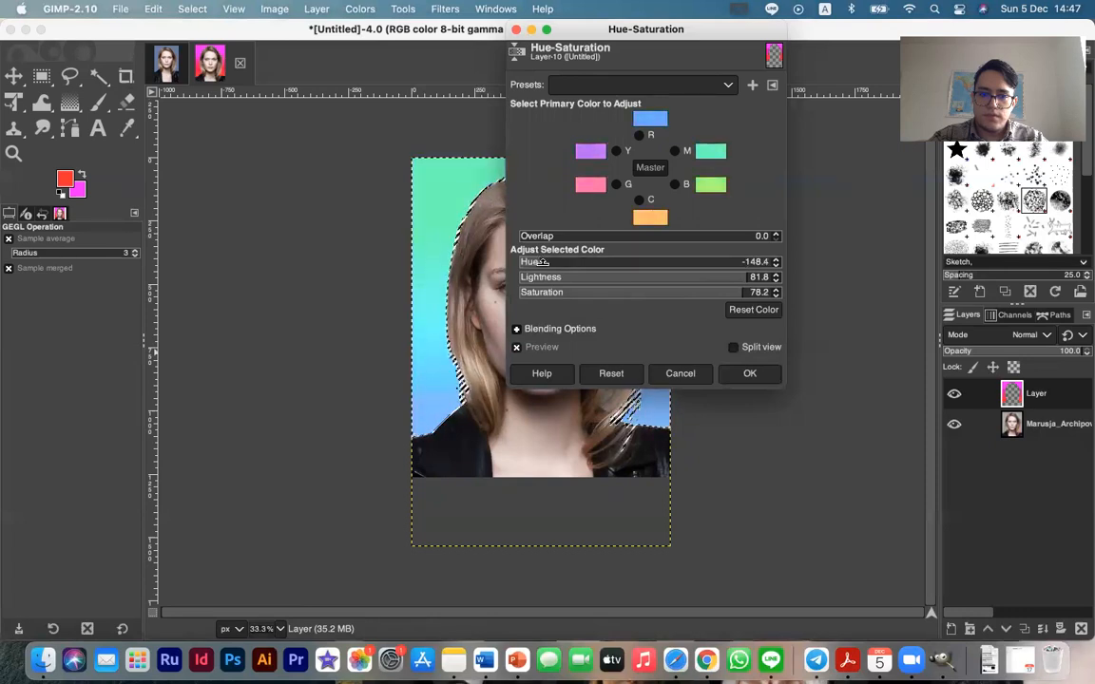
{"action": "left_click", "coordinate": [778, 373]}
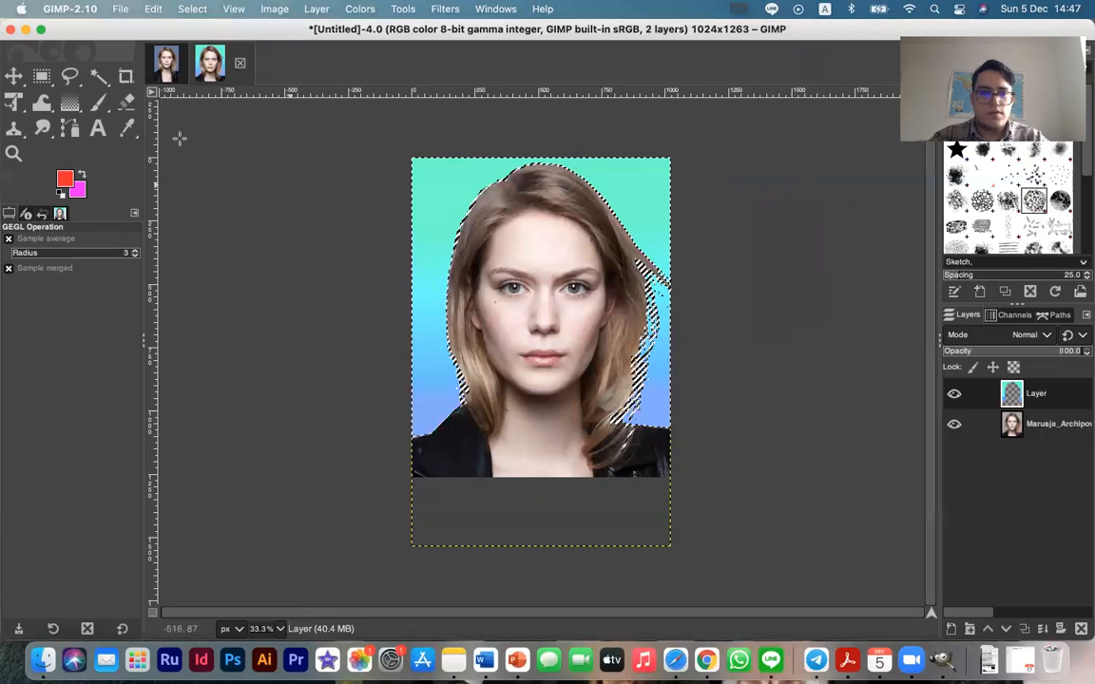
{"action": "left_click", "coordinate": [13, 75]}
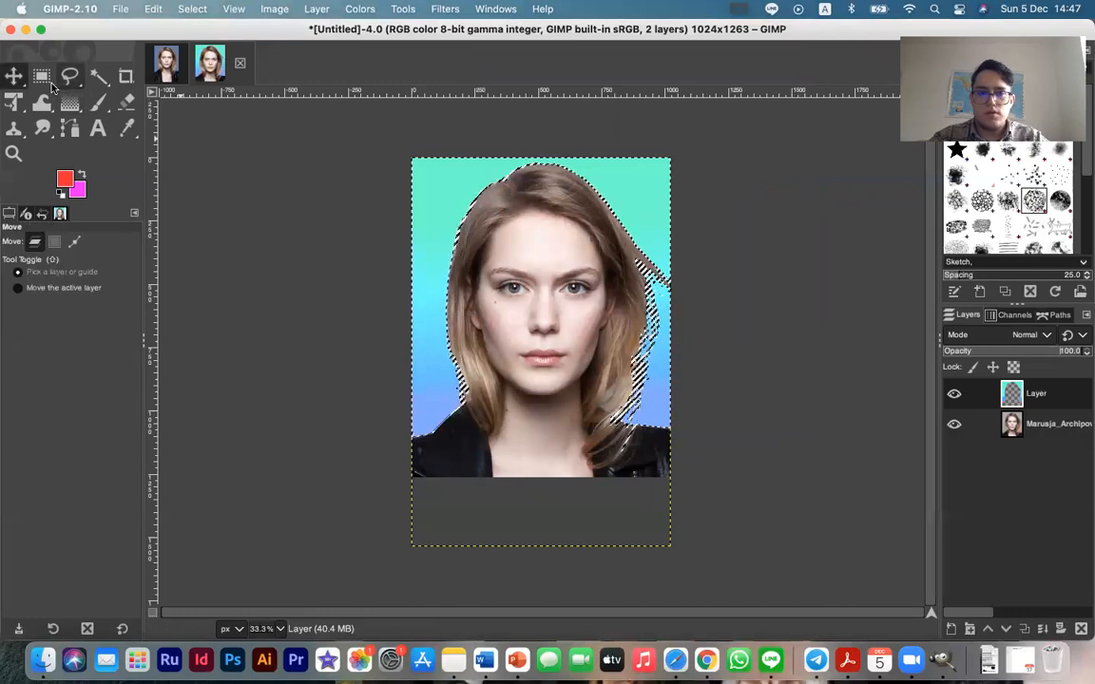
{"action": "left_click", "coordinate": [43, 77]}
{"action": "left_click_drag", "start_coordinate": [224, 217], "coordinate": [258, 256]}
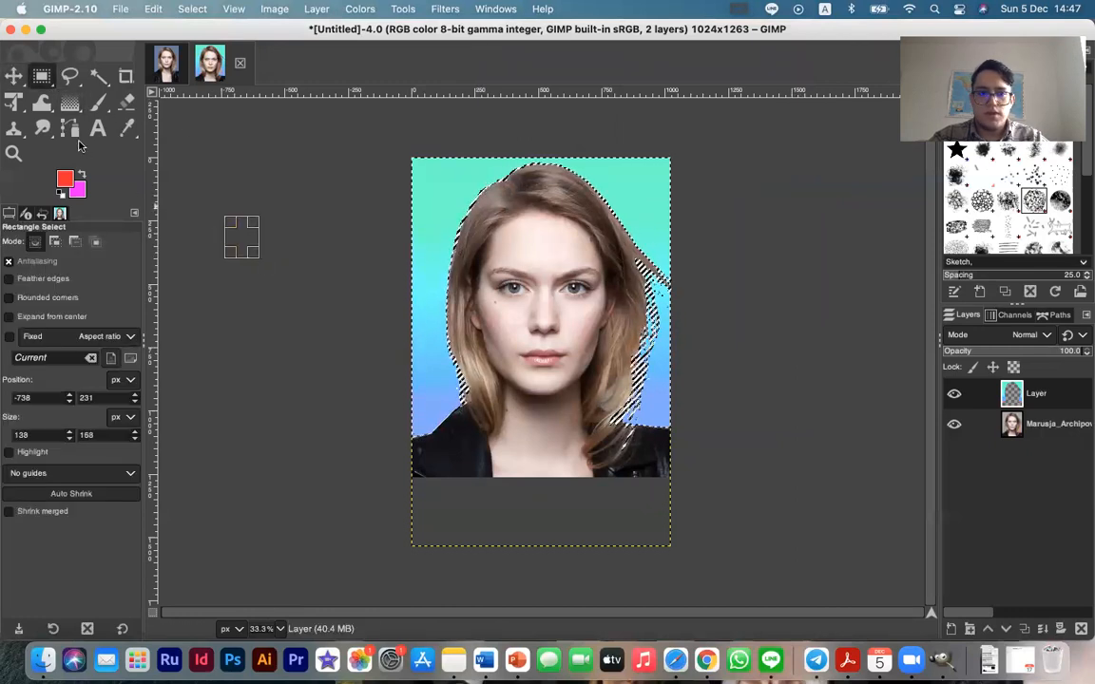
{"action": "left_click", "coordinate": [14, 75]}
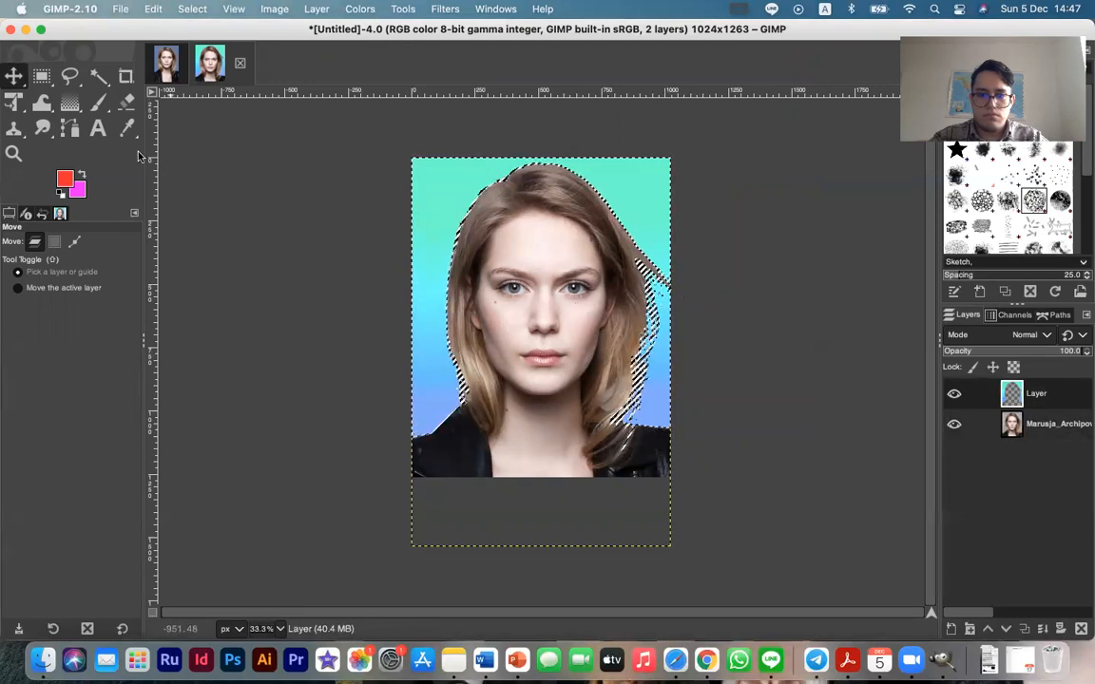
{"action": "right_click", "coordinate": [328, 200]}
{"action": "left_click", "coordinate": [277, 197]}
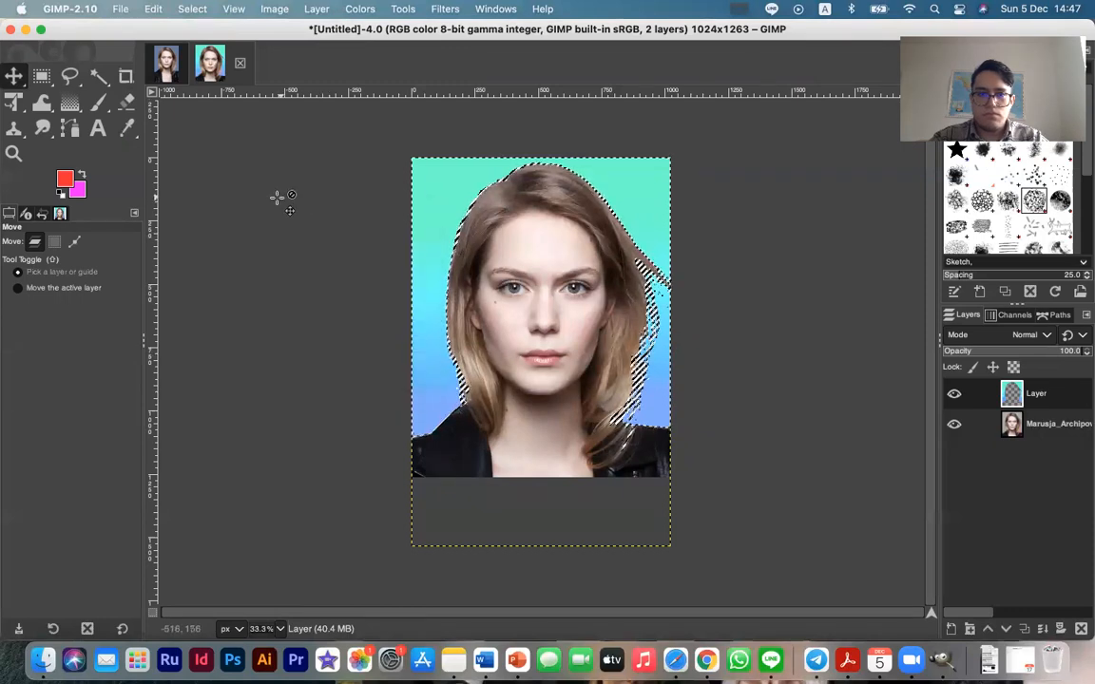
Select the portrait layer, and quit GIMP, discarding the unsaved changes in both open images
{"action": "left_click", "coordinate": [1021, 424]}
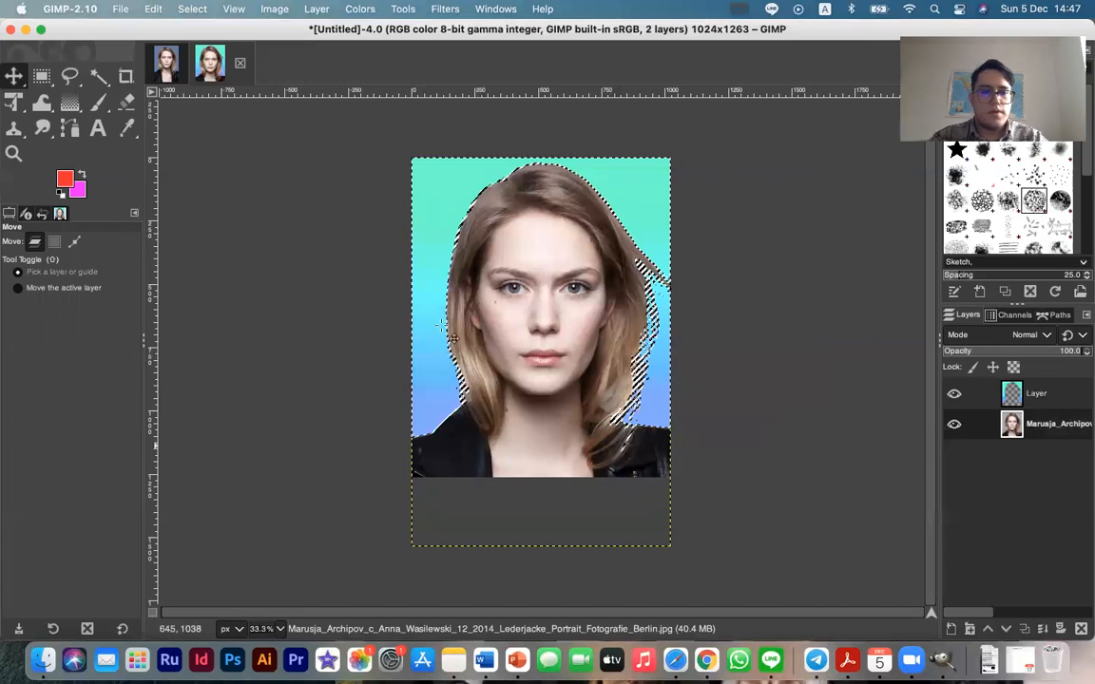
{"action": "left_click", "coordinate": [8, 31]}
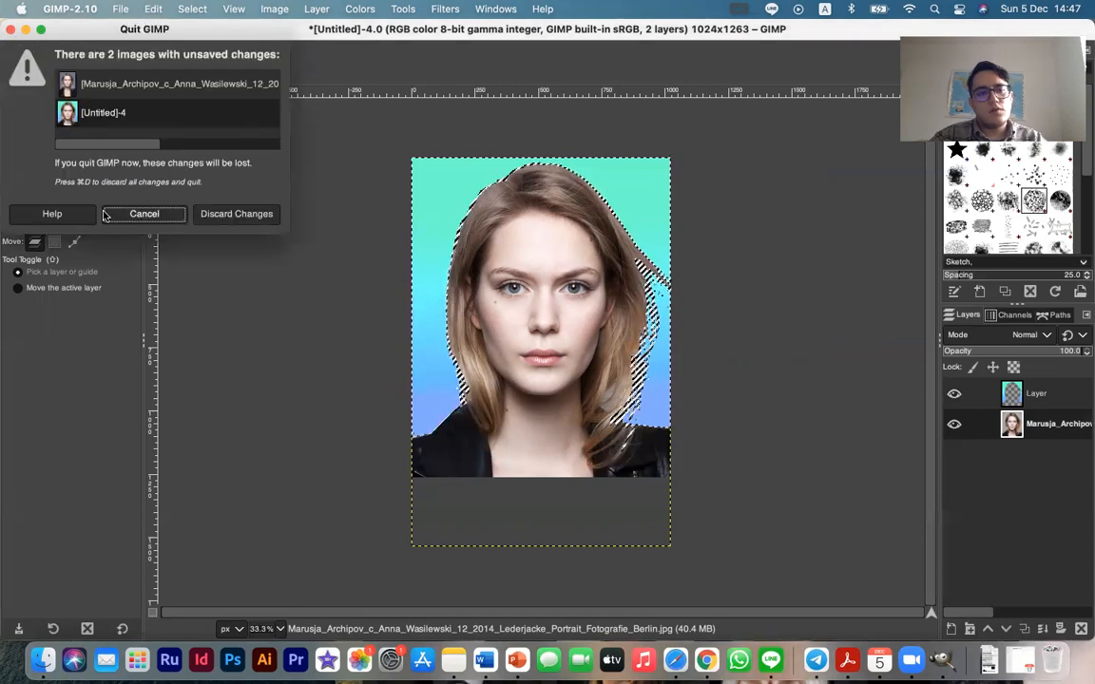
{"action": "left_click", "coordinate": [235, 214]}
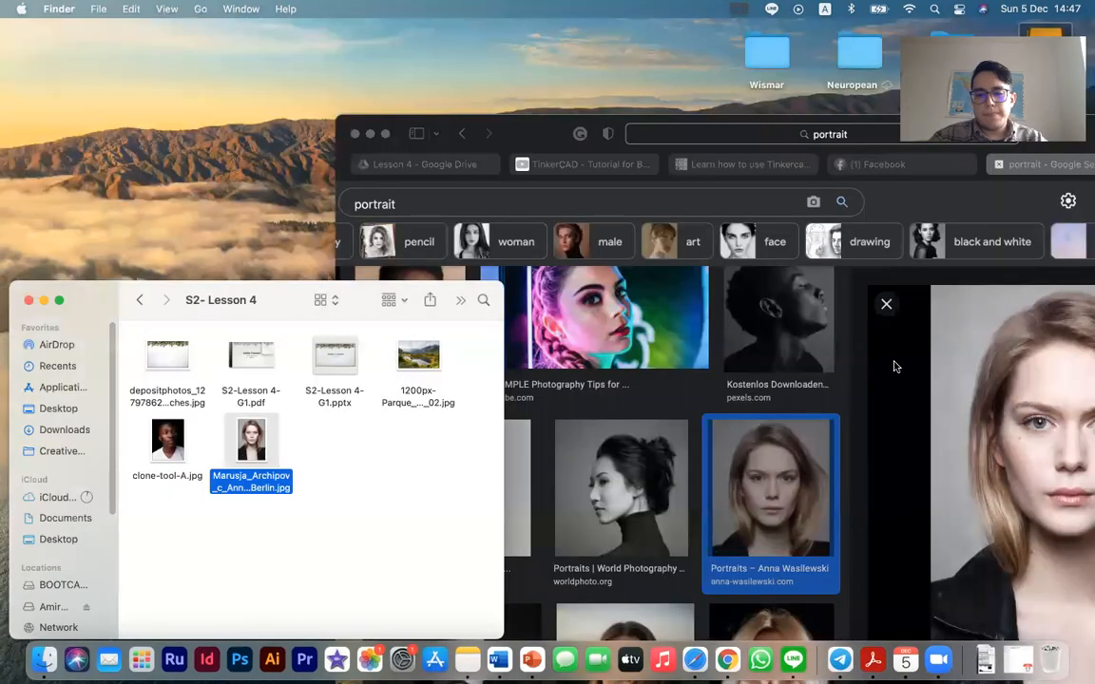
Switch to the lesson presentation in PowerPoint and review the GIMP Tools slides from slide 8 through slides 11 and 12
{"action": "key", "text": "ctrl+Right"}
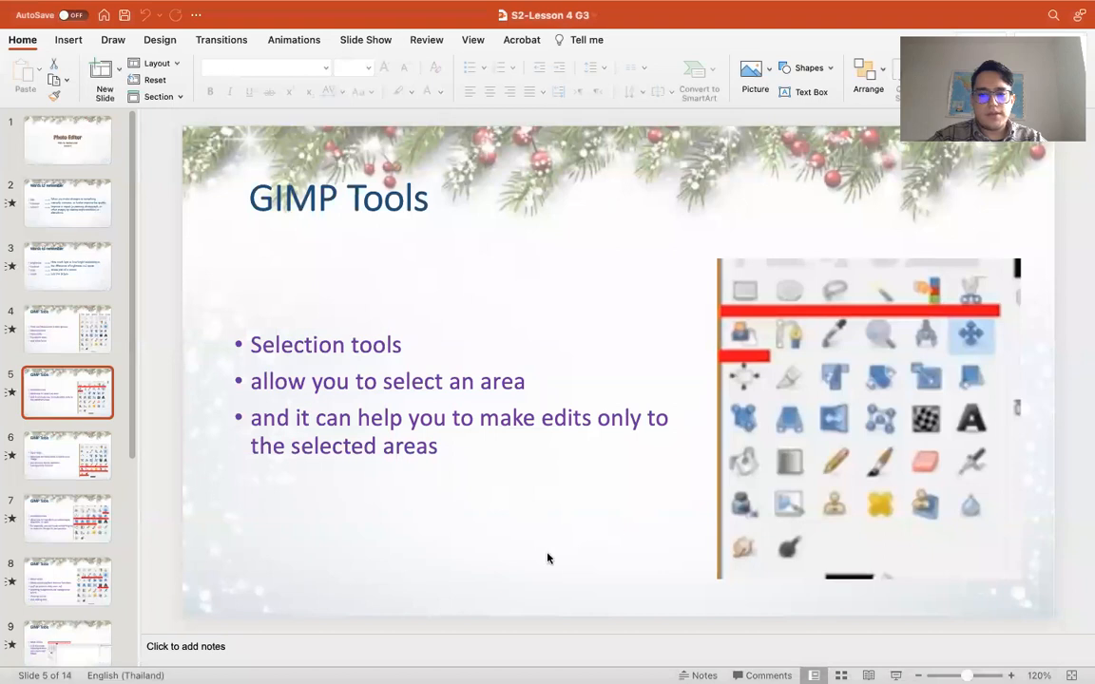
{"action": "left_click", "coordinate": [63, 560]}
{"action": "scroll", "coordinate": [64, 561], "scroll_direction": "down", "scroll_amount": 4}
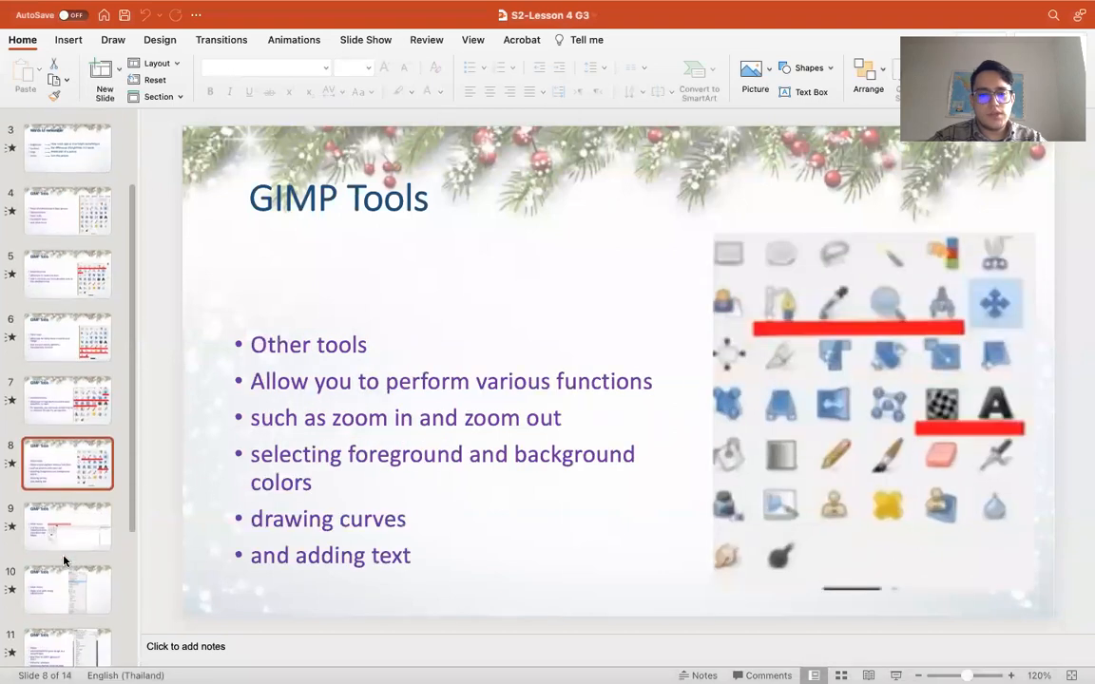
{"action": "scroll", "coordinate": [64, 561], "scroll_direction": "down", "scroll_amount": 3}
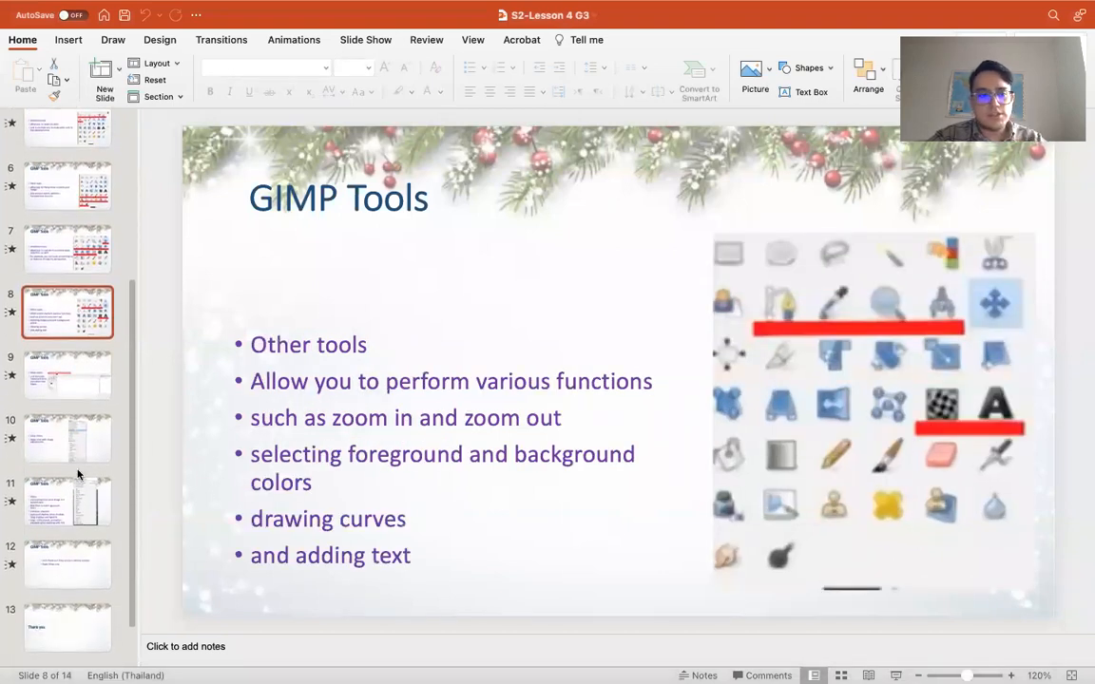
{"action": "left_click", "coordinate": [75, 513]}
{"action": "left_click", "coordinate": [76, 455]}
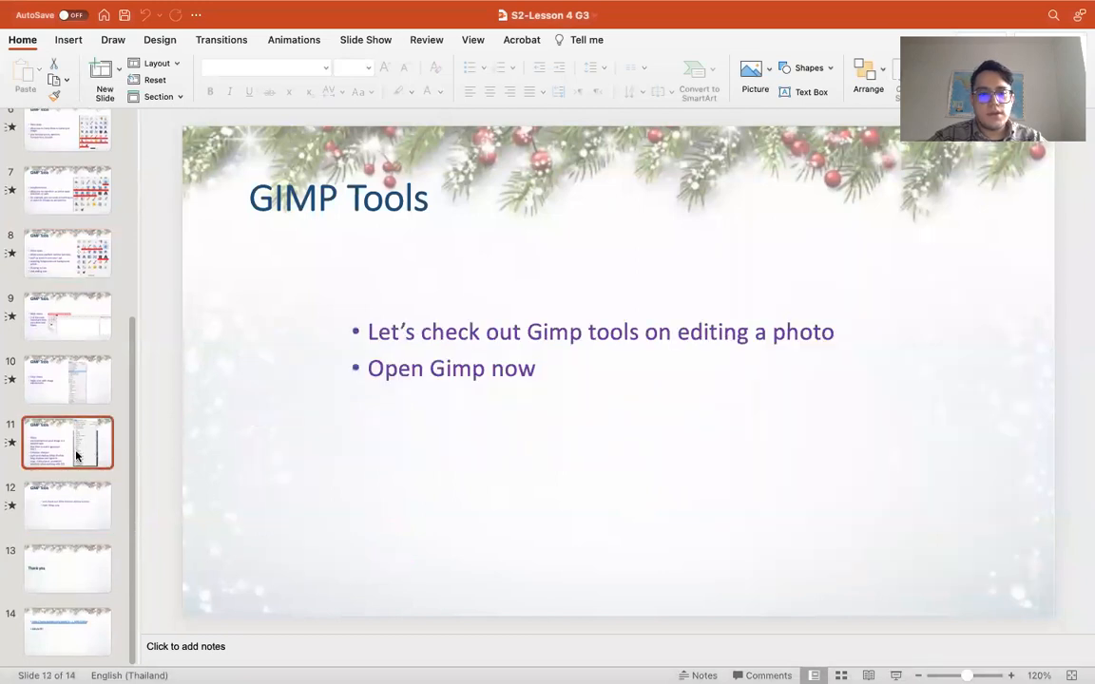